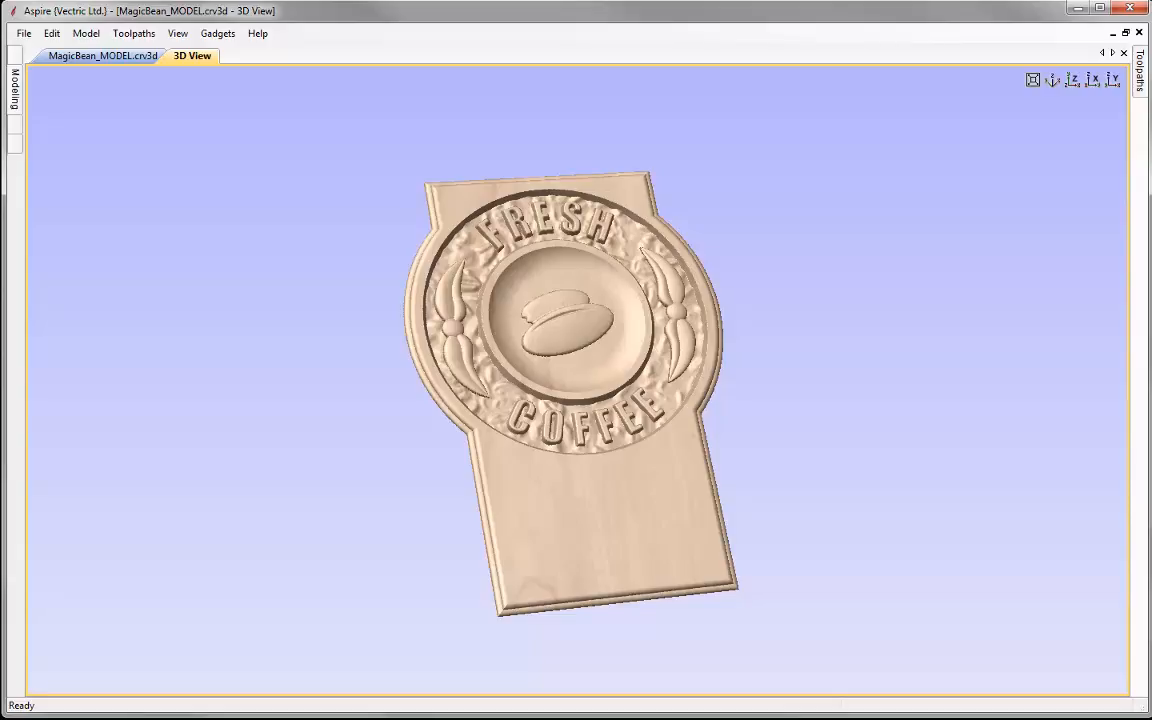
# Close the MagicBean_MODEL file and open MagicBean_VECTOR.crv3d from the MagicBeans_FILES folder.
pyautogui.click(22, 33)
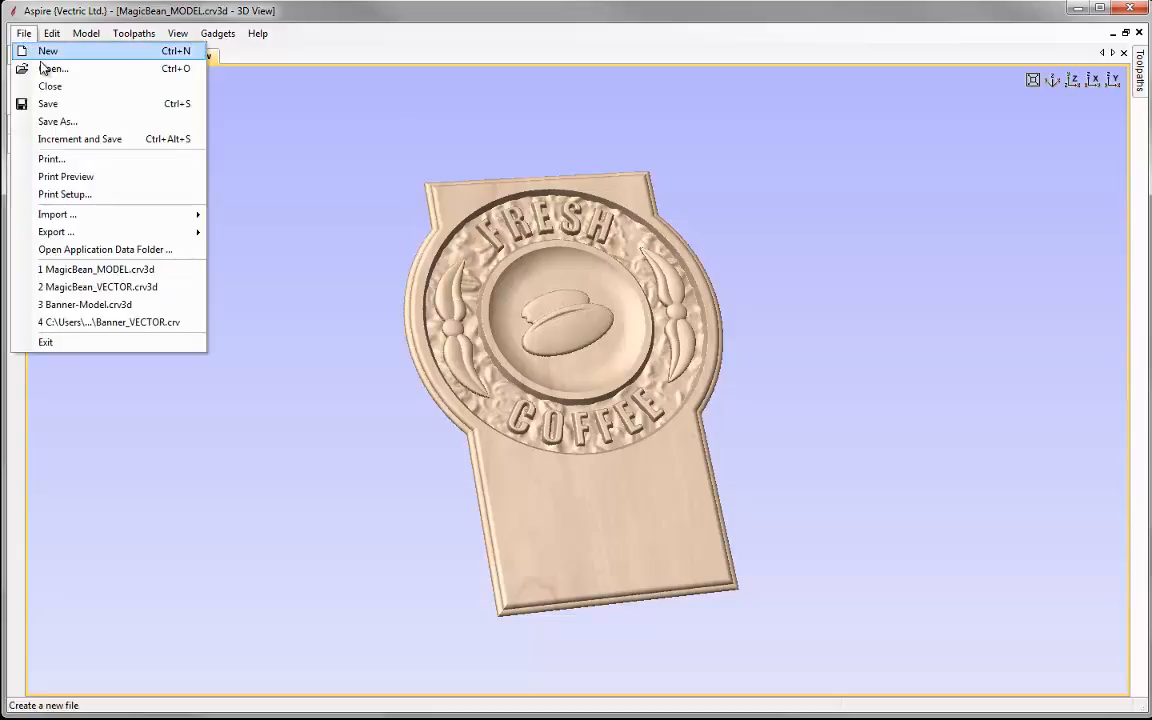
pyautogui.click(45, 88)
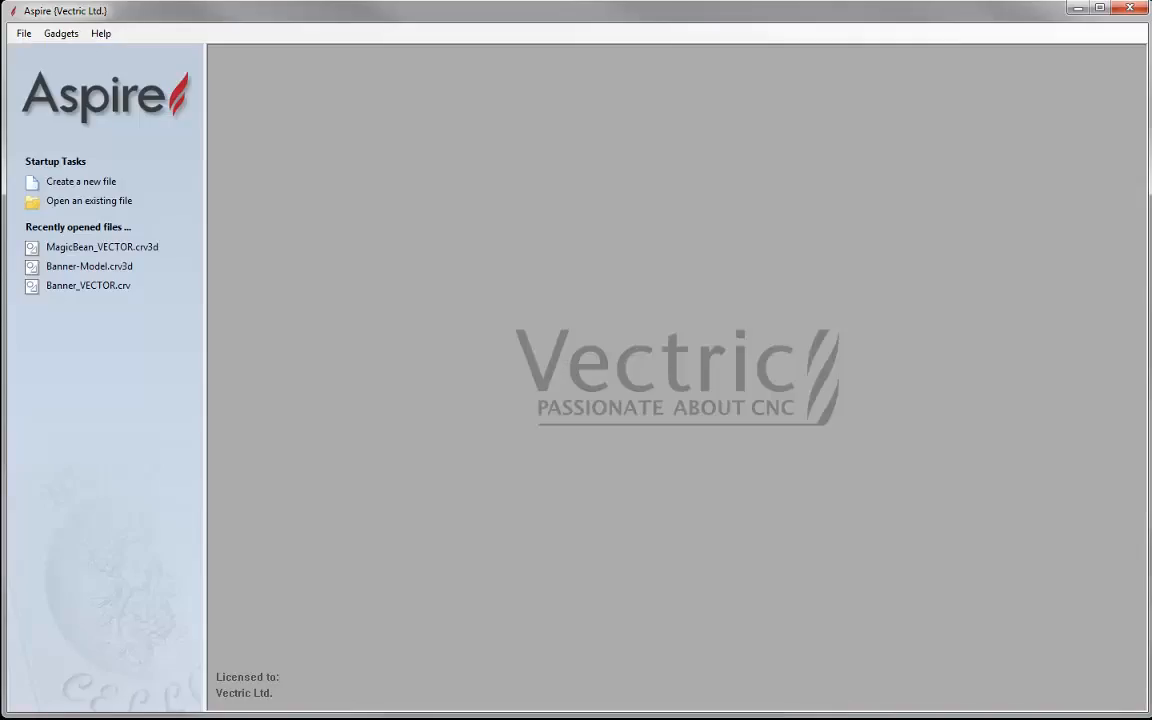
pyautogui.click(105, 200)
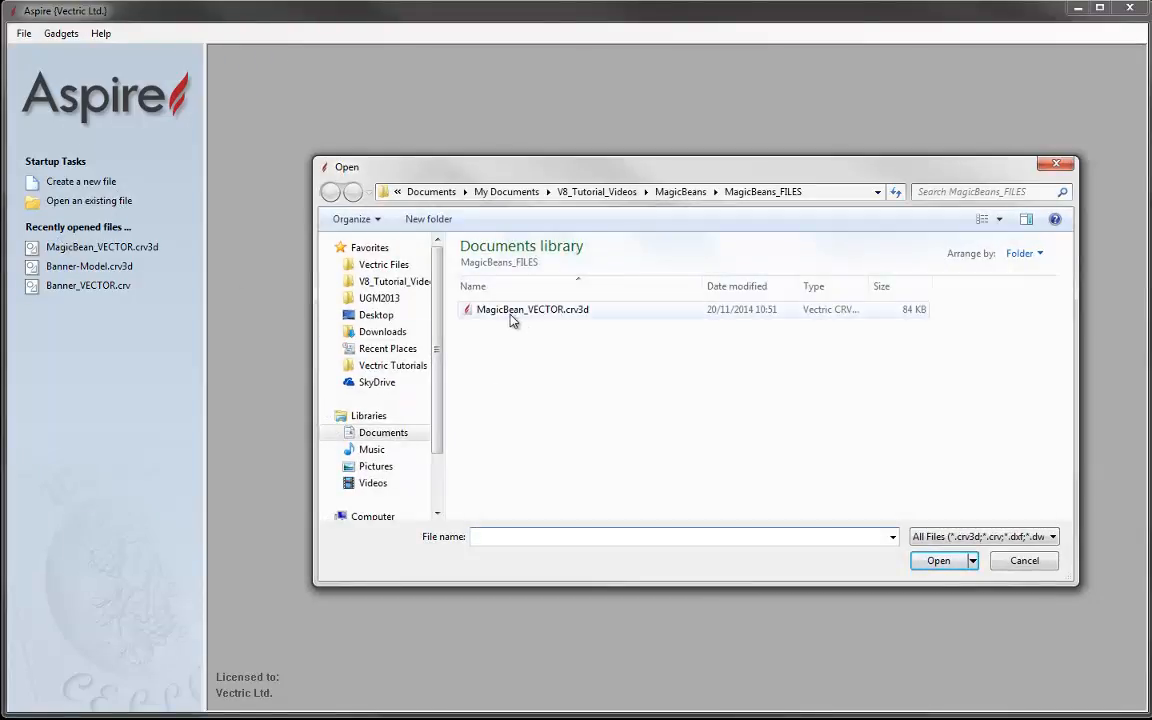
pyautogui.doubleClick(562, 312)
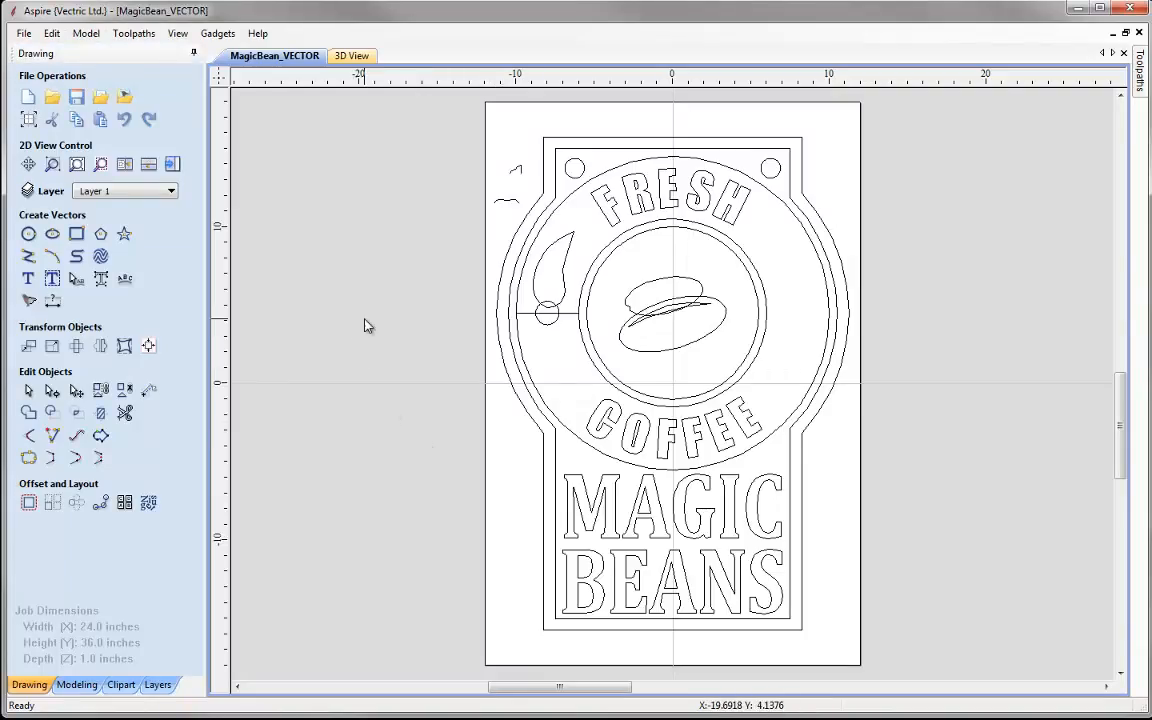
# Review the job setup, accept it as it is, and tile the 2D and 3D views side by side.
pyautogui.click(28, 120)
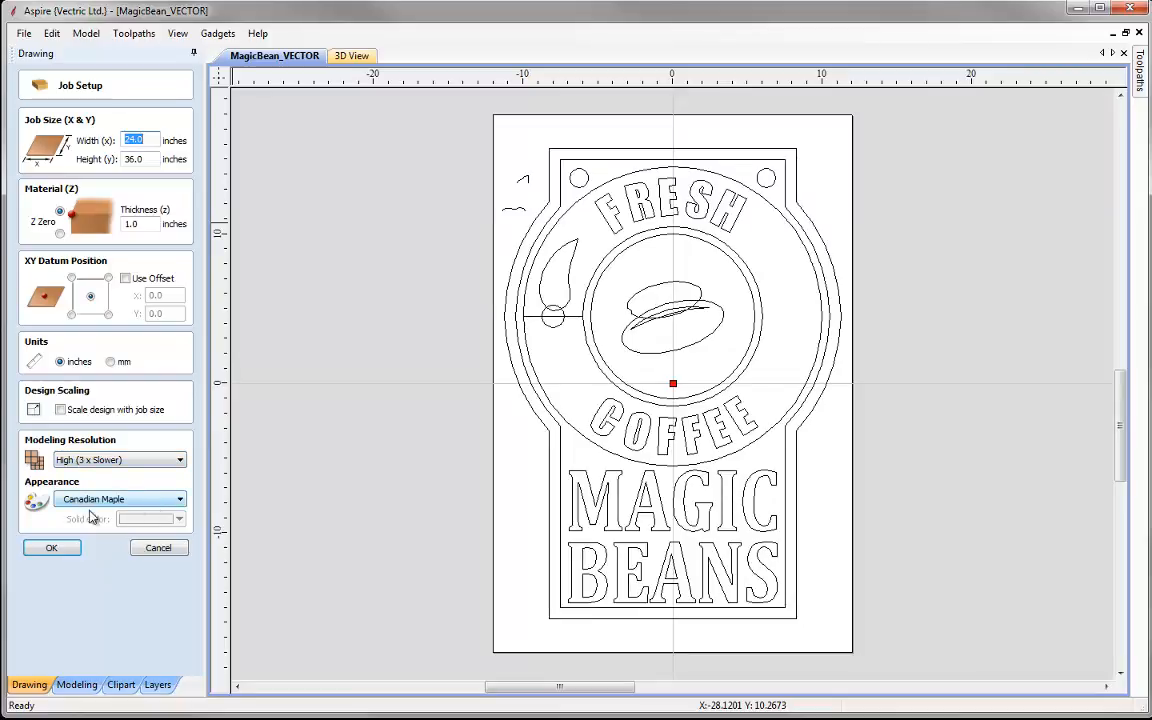
pyautogui.click(52, 548)
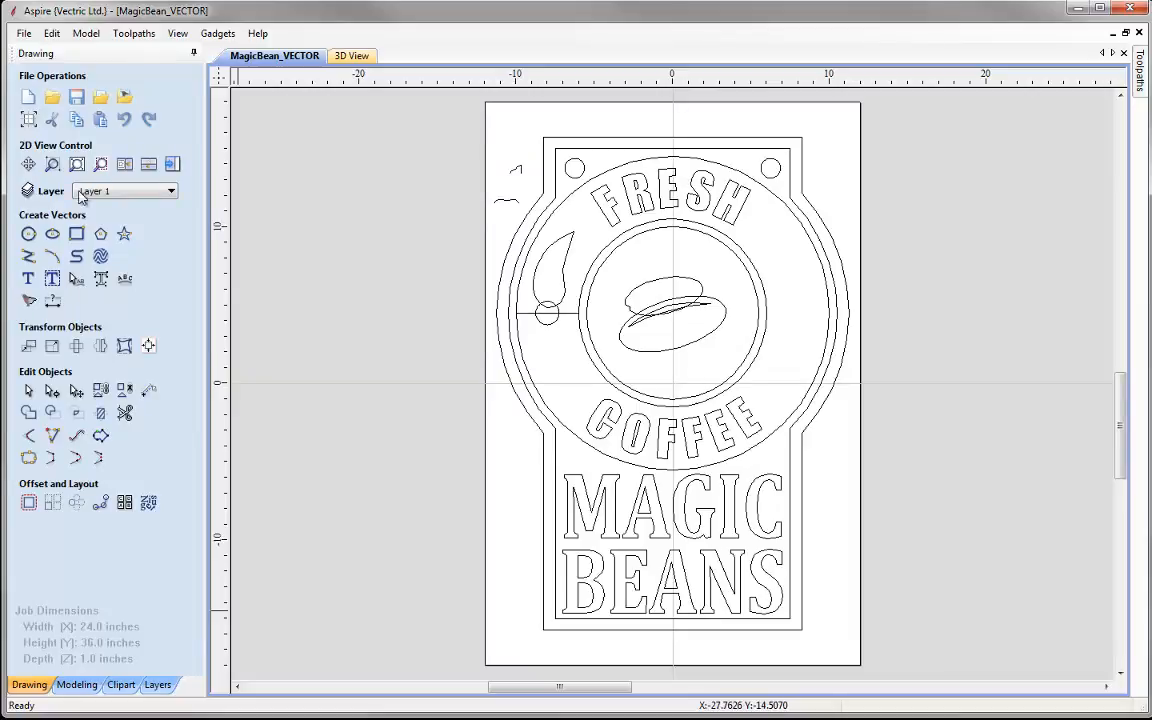
pyautogui.click(124, 166)
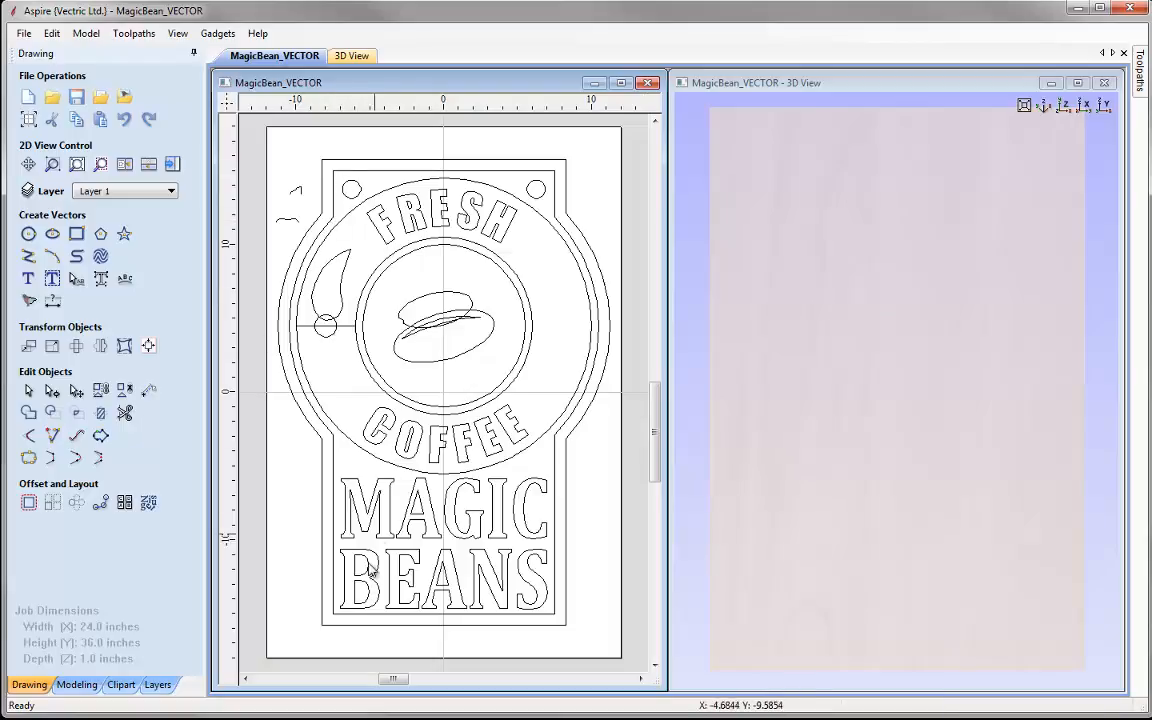
# Rename Level 1 in the component tree as Base.
pyautogui.click(76, 686)
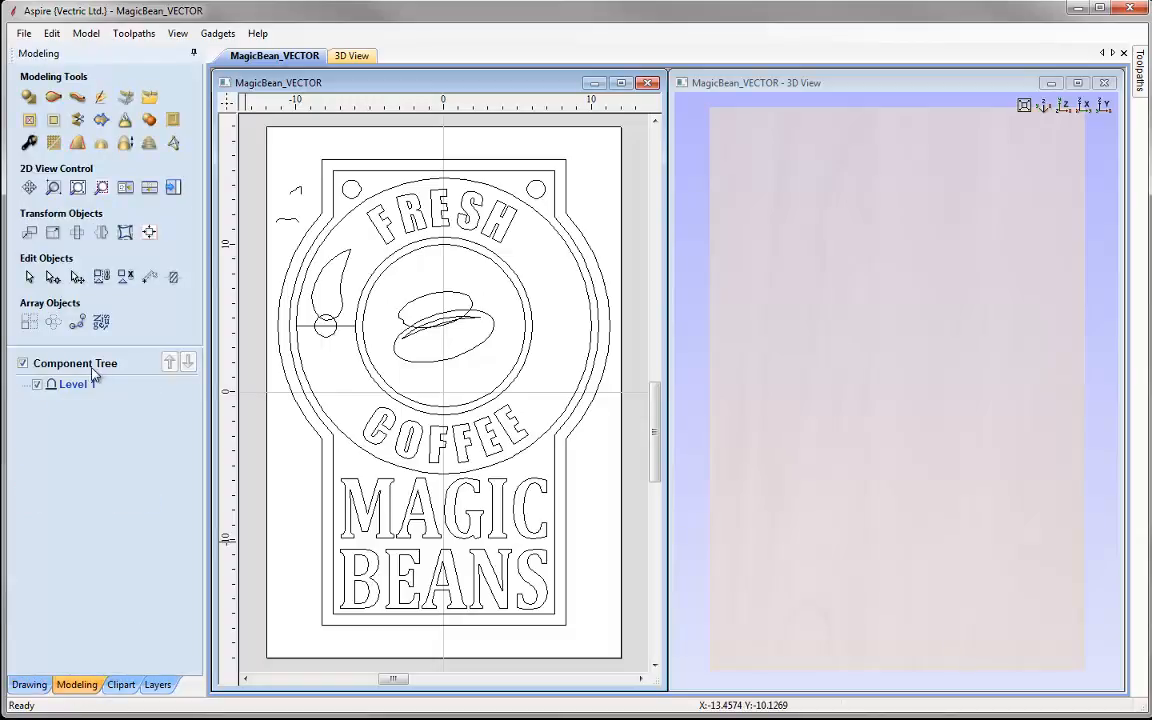
pyautogui.moveTo(77, 391)
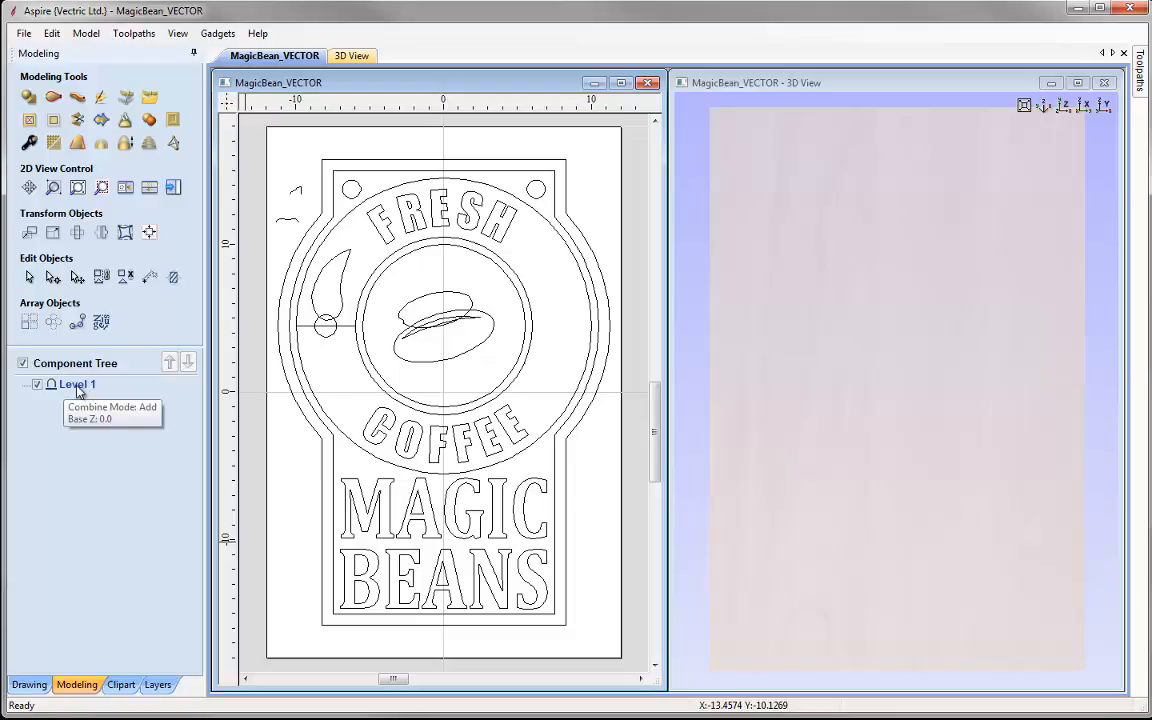
pyautogui.rightClick(77, 388)
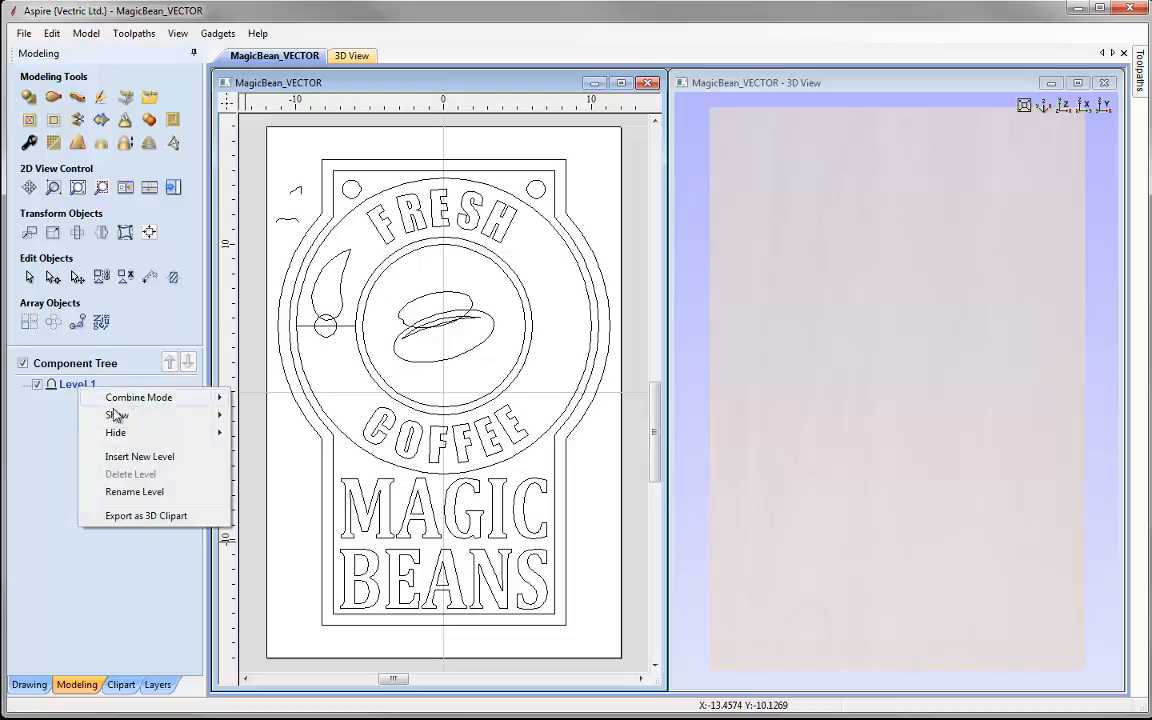
pyautogui.click(133, 492)
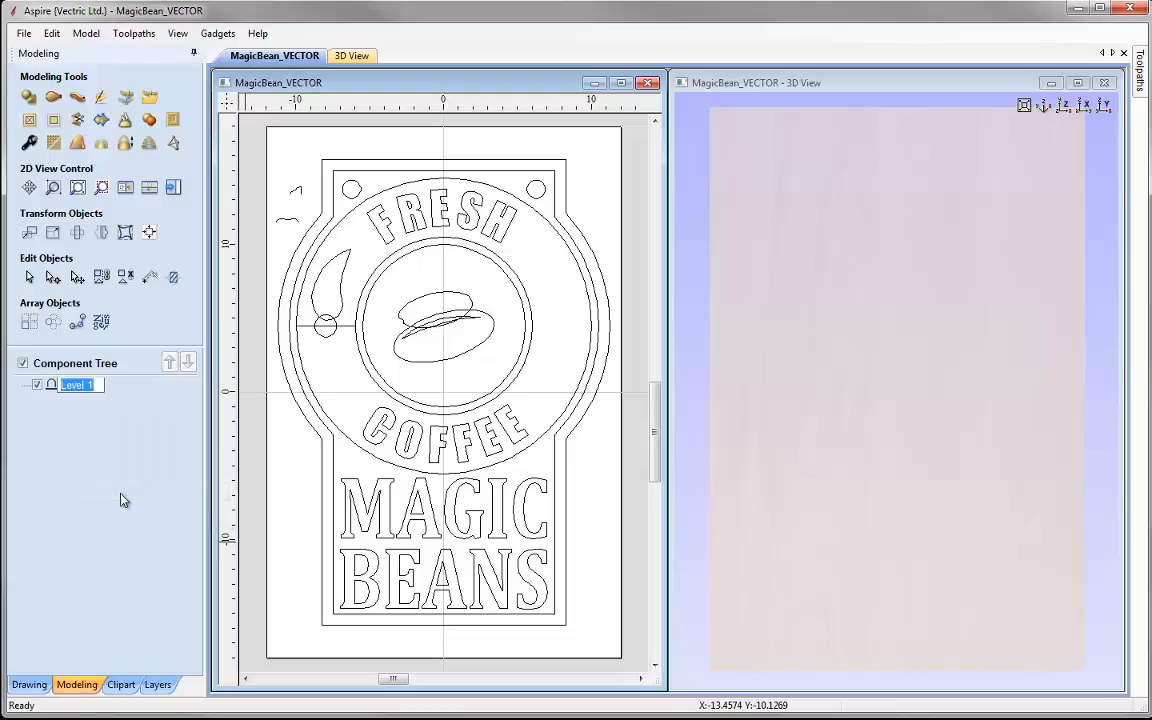
pyautogui.press('BackSpace')
pyautogui.write('Base')
pyautogui.press('Return')
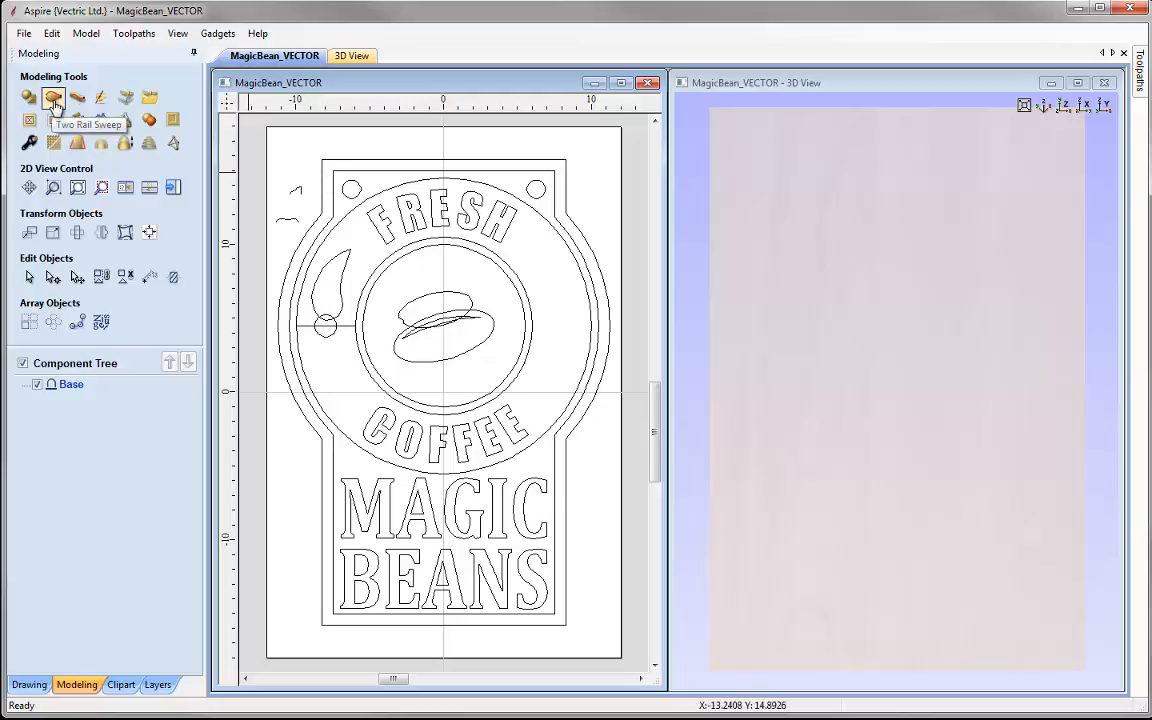
# Start a Two Rail Sweep using the sign's outer and inner border outlines as the drive rails.
pyautogui.click(54, 98)
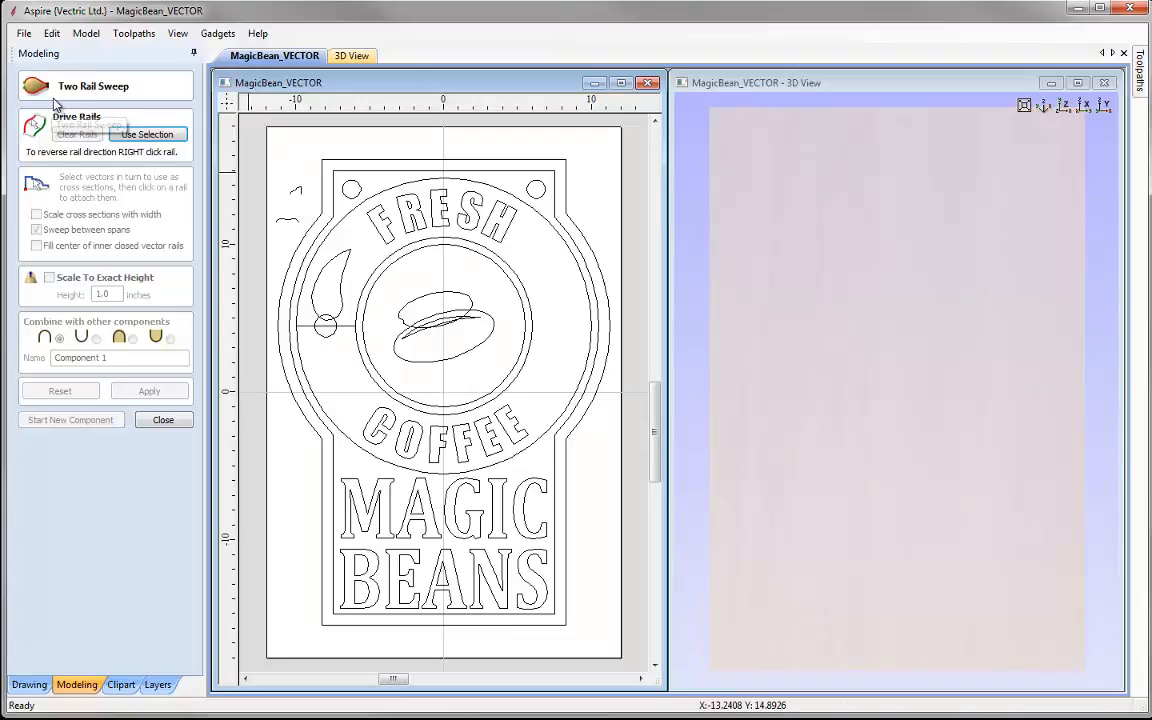
pyautogui.click(323, 182)
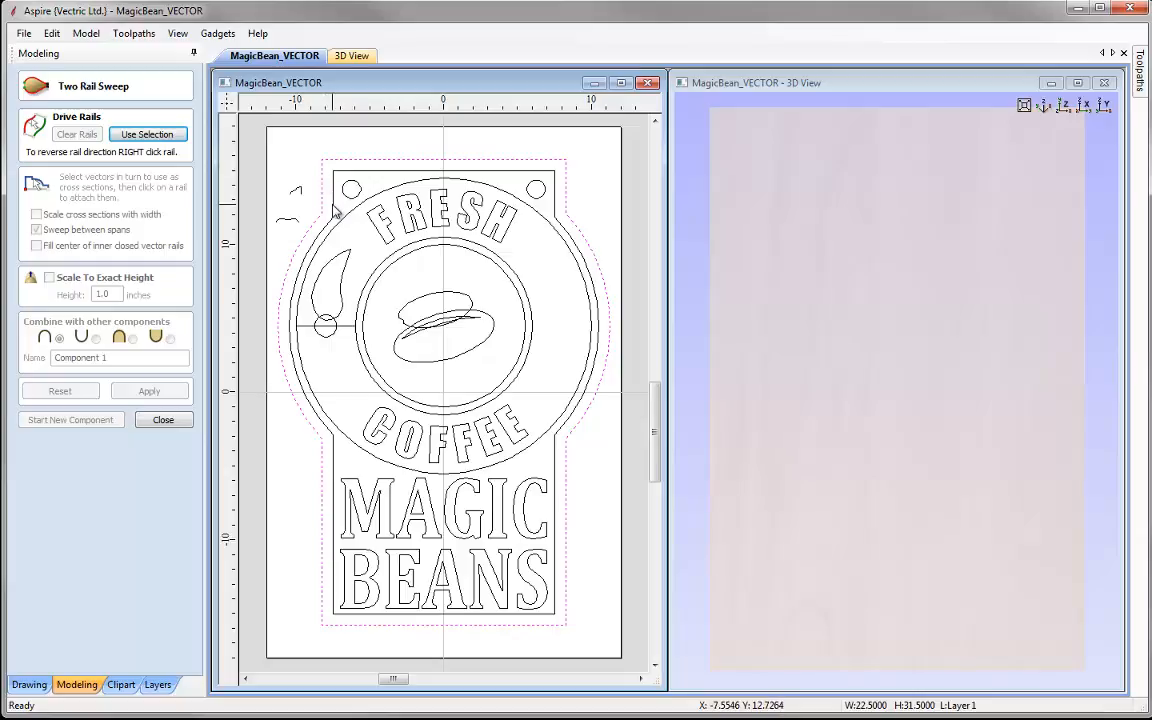
pyautogui.keyDown('shift'); pyautogui.click(335, 208); pyautogui.keyUp('shift')
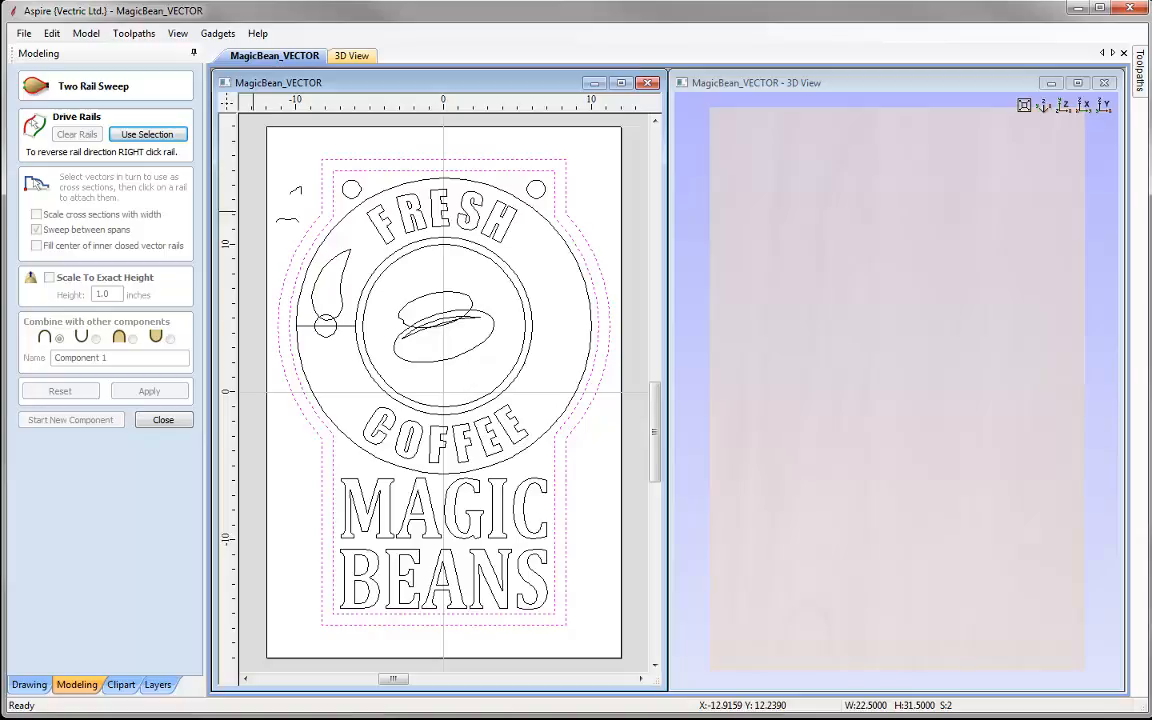
pyautogui.click(152, 135)
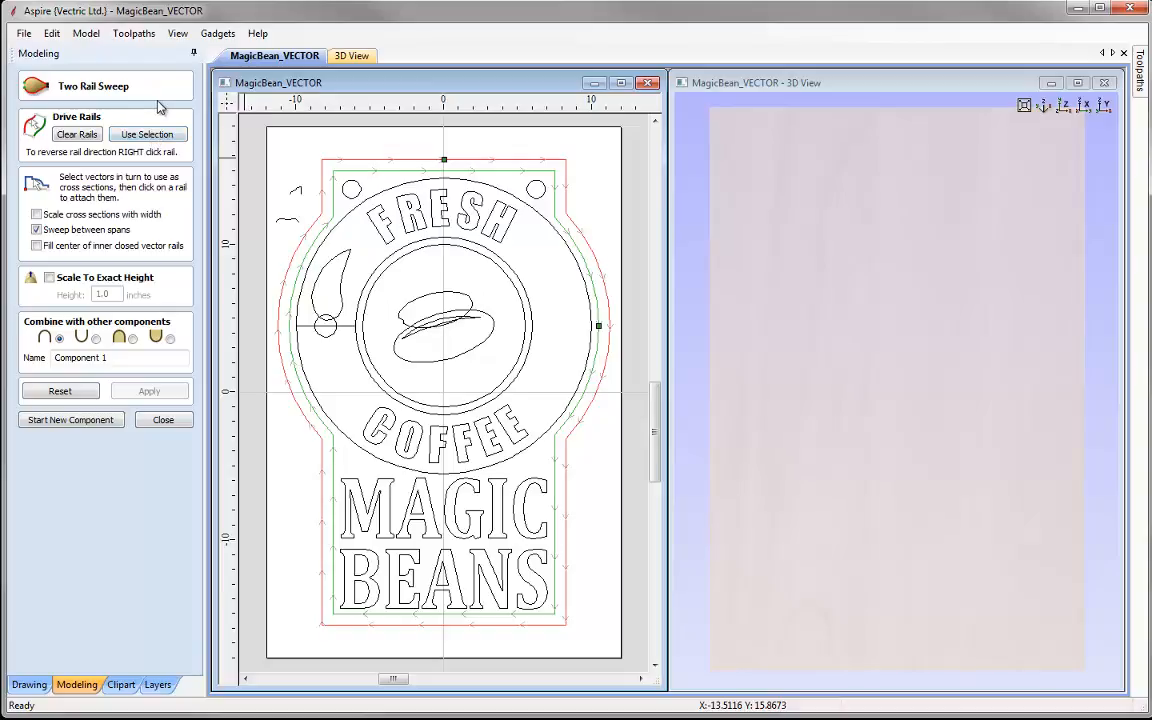
# Attach the upper small cross-section vector at the outer rail's start node and insert a matching start point at the inner rail's top centre.
pyautogui.click(300, 198)
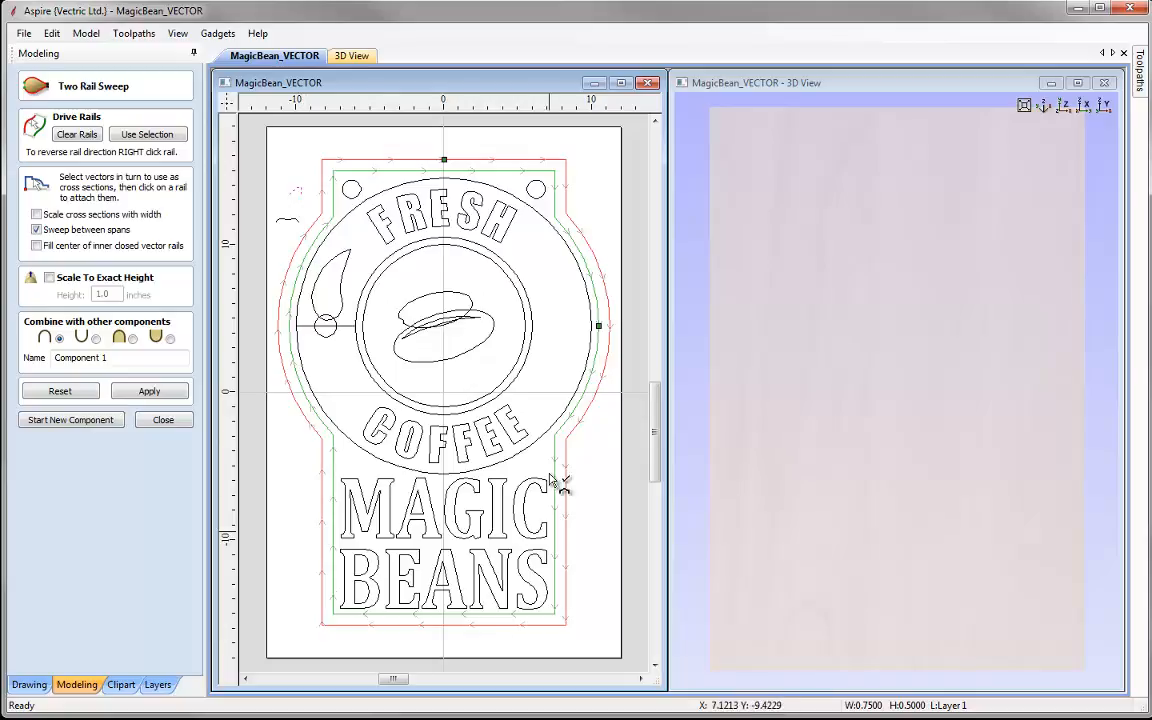
pyautogui.click(446, 163)
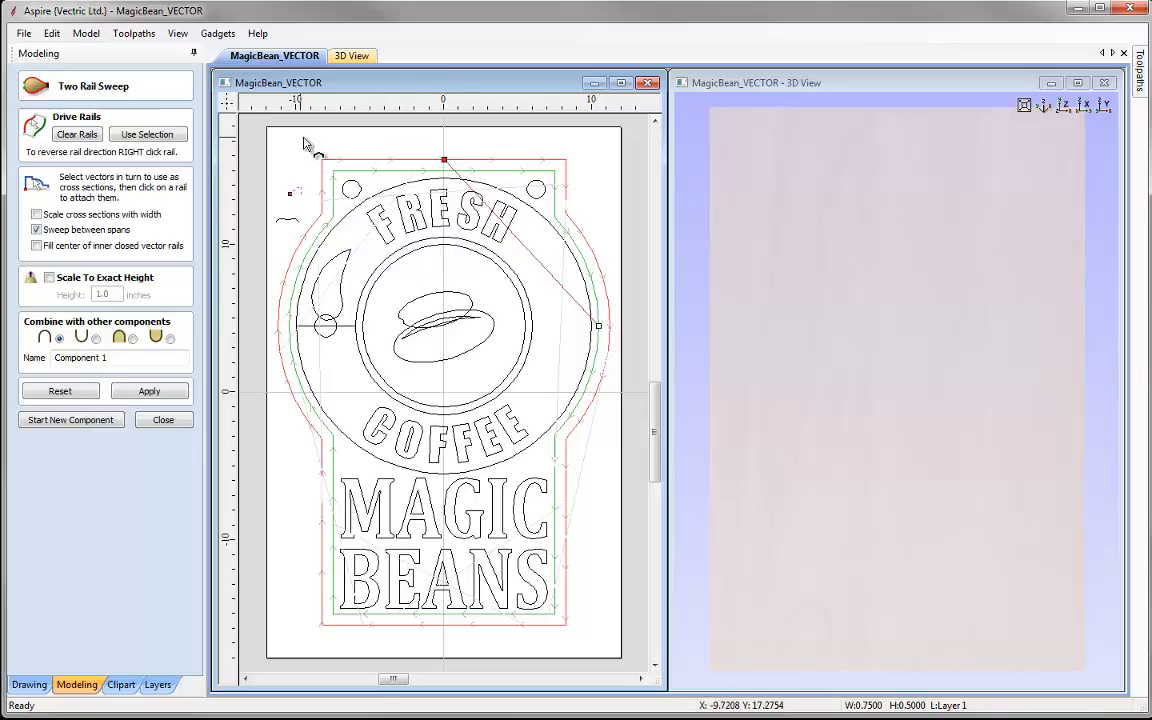
pyautogui.click(444, 160)
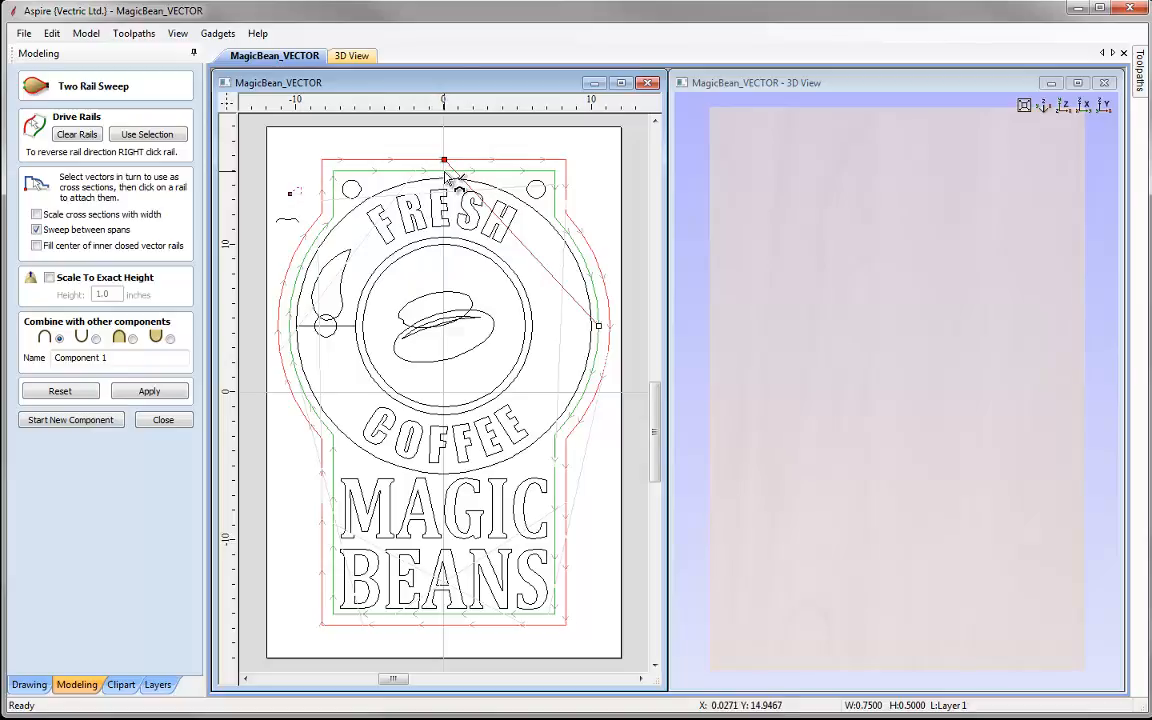
pyautogui.rightClick(446, 176)
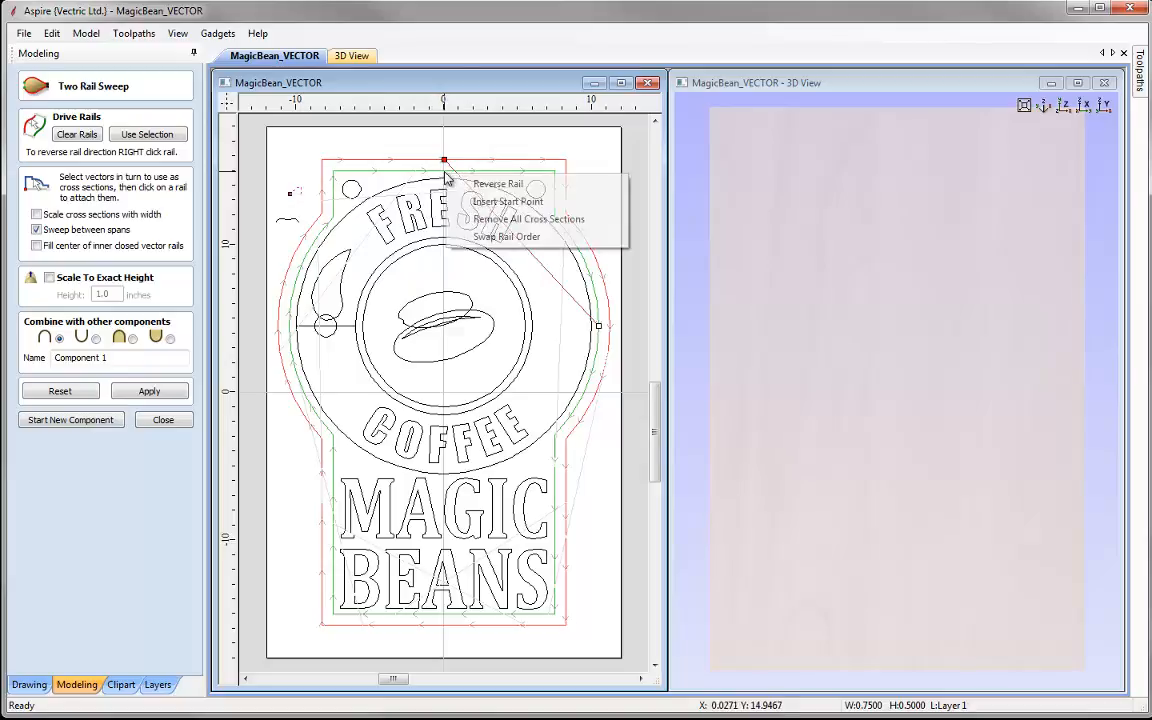
pyautogui.click(524, 203)
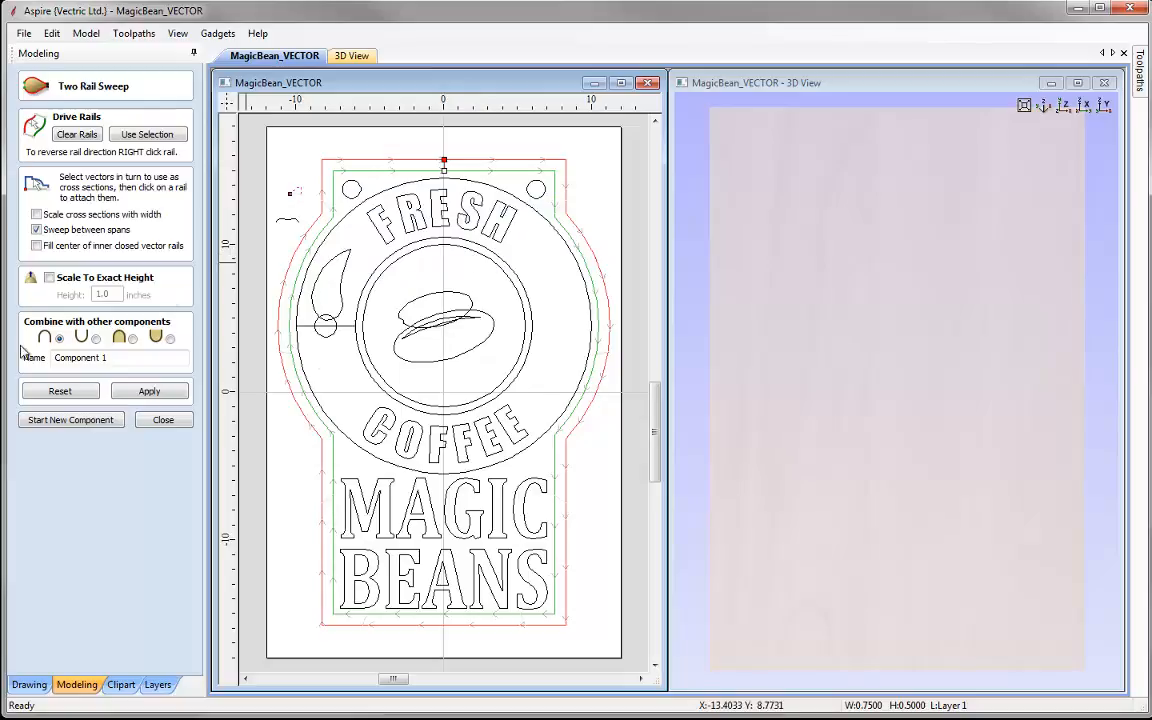
# Apply the two-rail sweep to build the moulded border and inspect its upper corner in 3D.
pyautogui.click(61, 391)
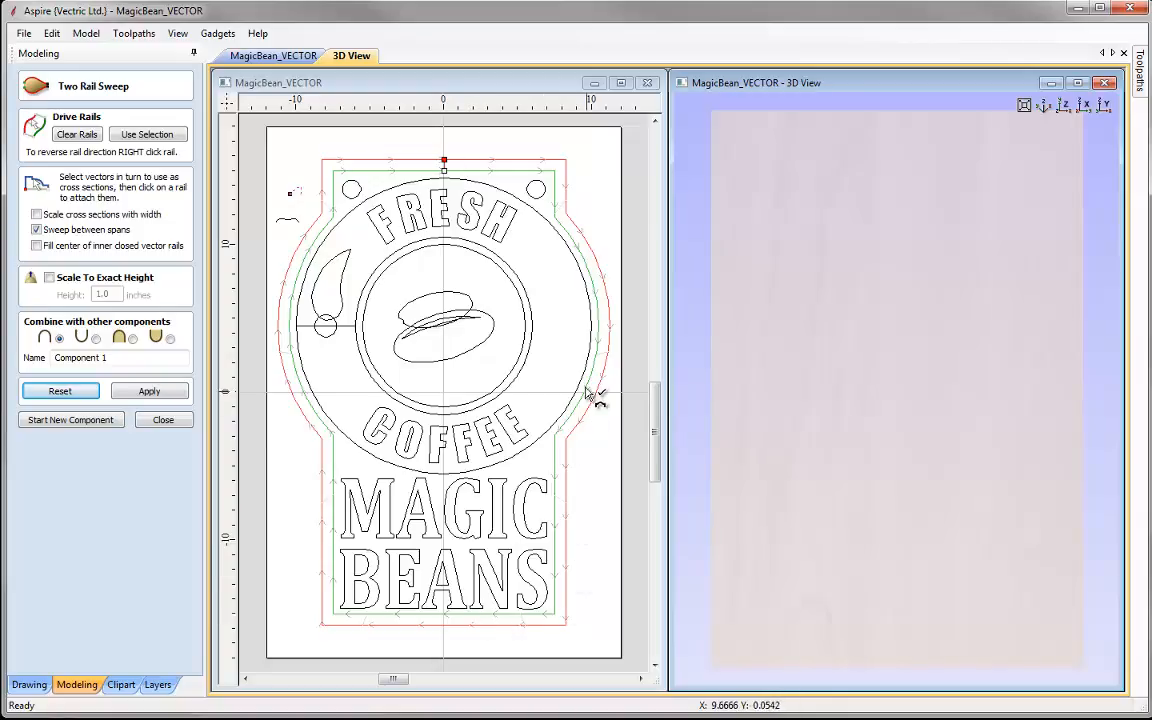
pyautogui.click(178, 392)
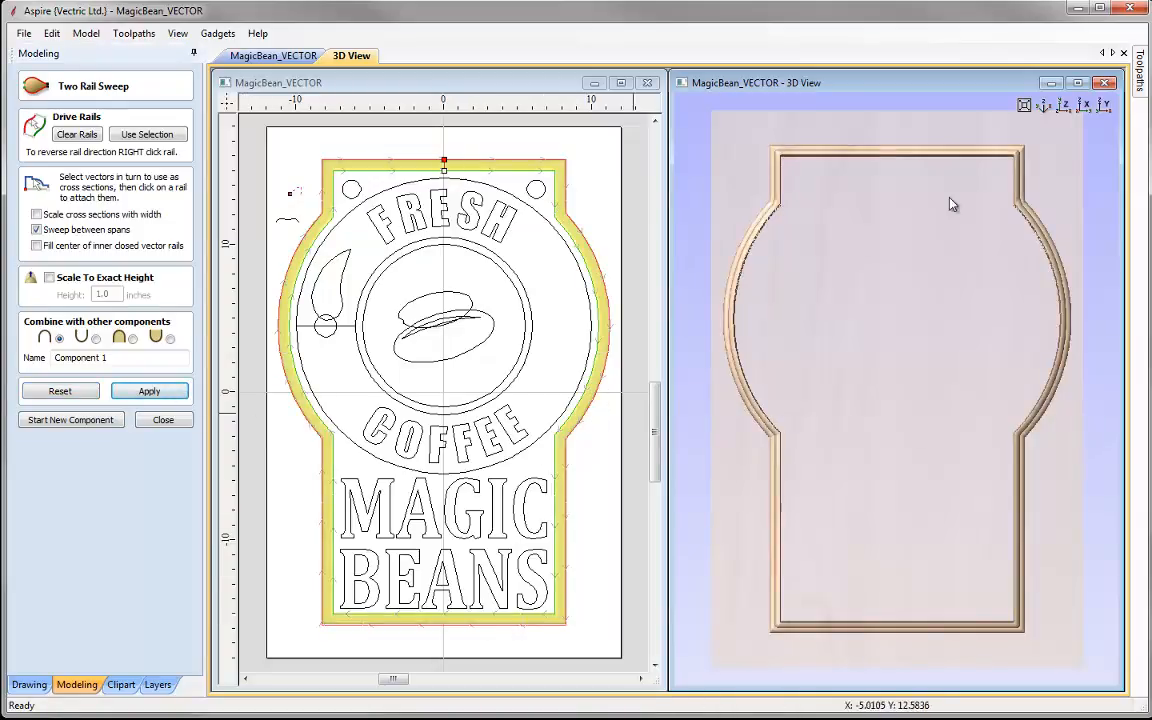
pyautogui.scroll(5, 940, 290)
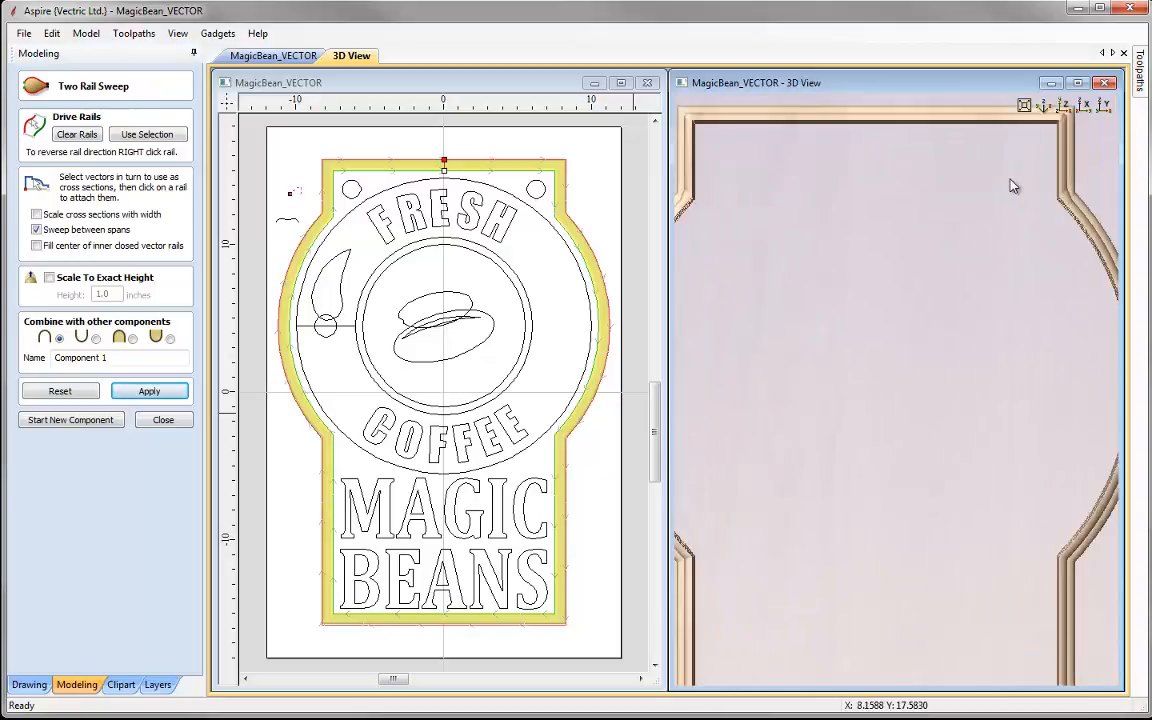
pyautogui.scroll(4, 953, 288)
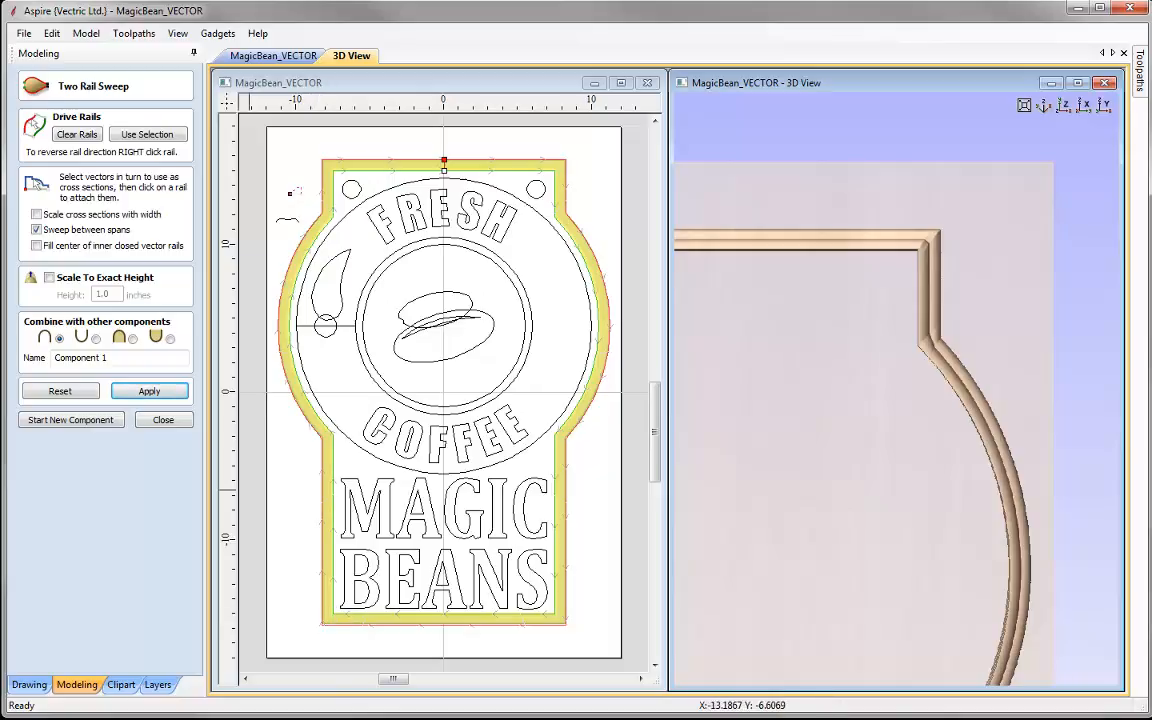
# Add the cross section to all rail nodes, reapply the sweep, and check the border's corners in 3D.
pyautogui.rightClick(446, 161)
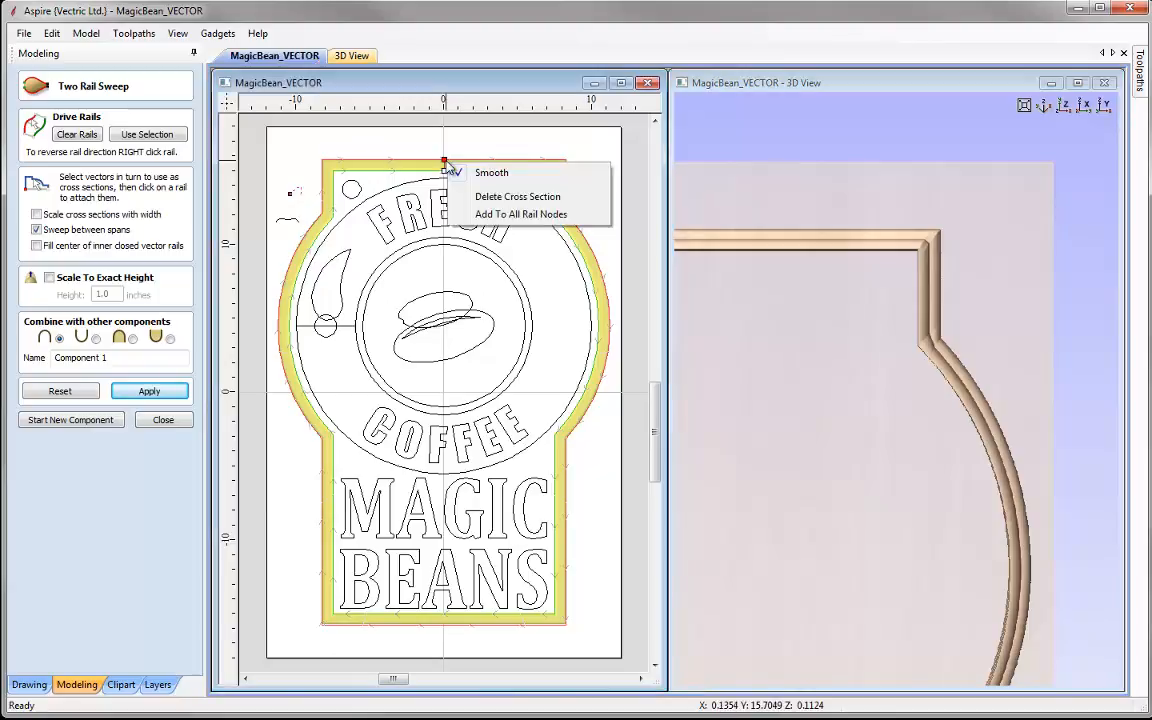
pyautogui.click(513, 215)
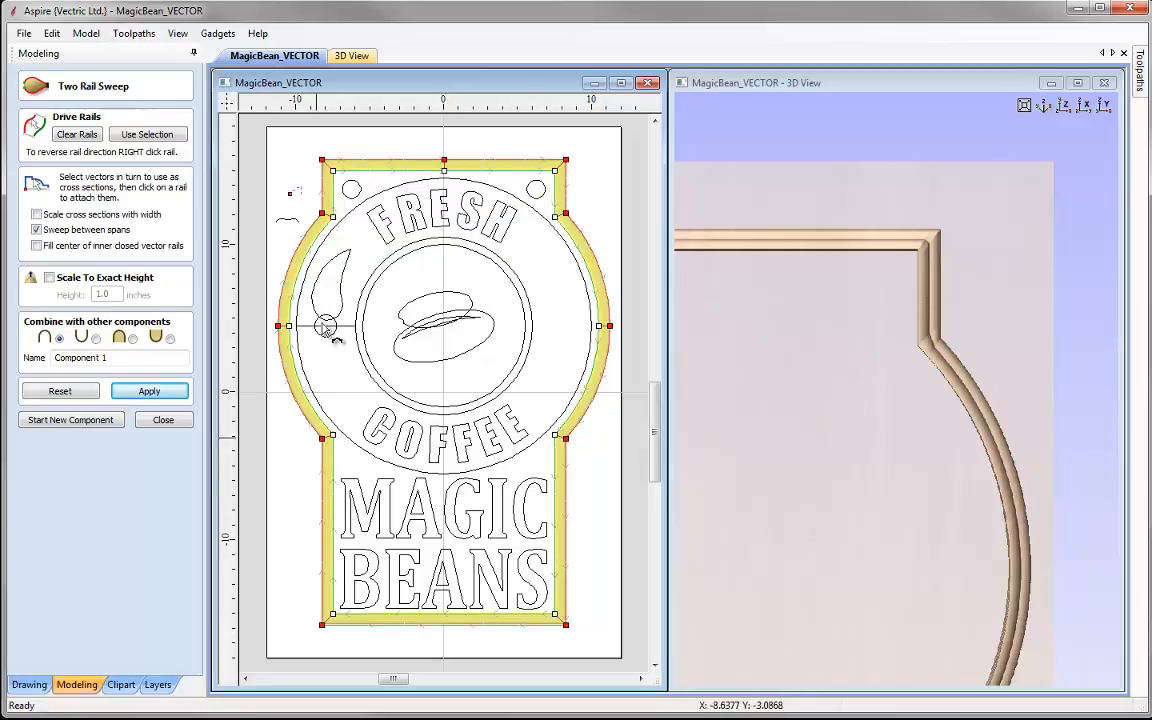
pyautogui.click(150, 393)
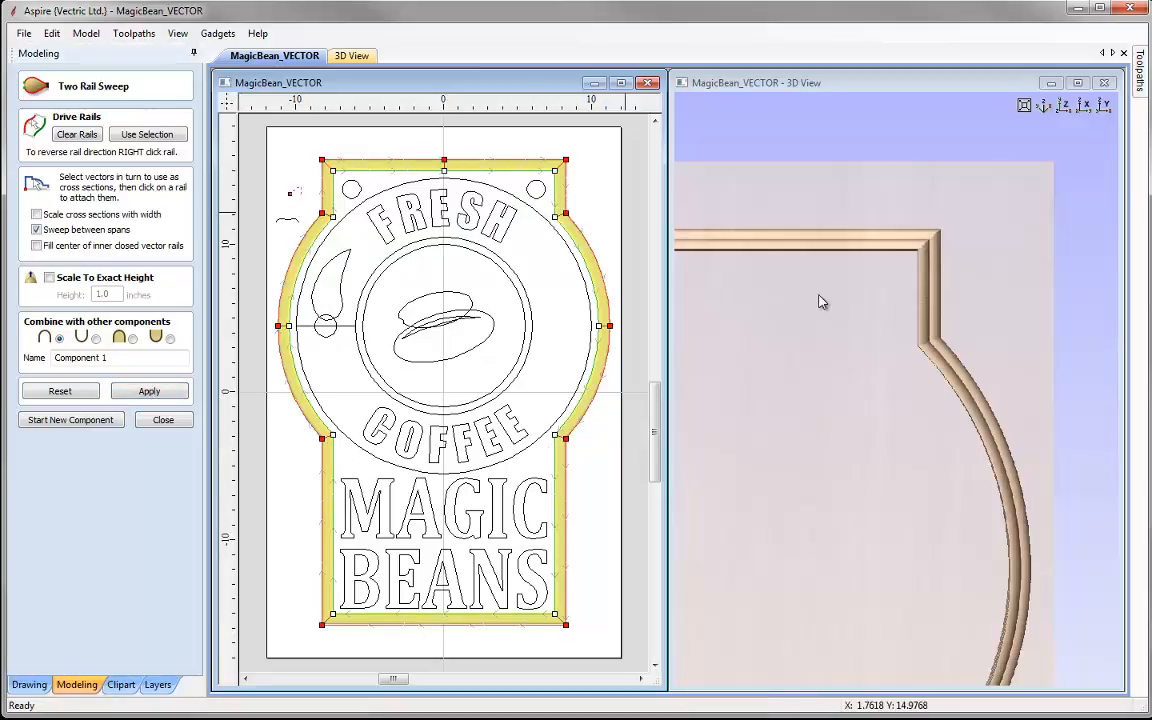
pyautogui.click(1046, 105)
pyautogui.moveTo(892, 502); pyautogui.dragTo(1037, 195, button='middle')
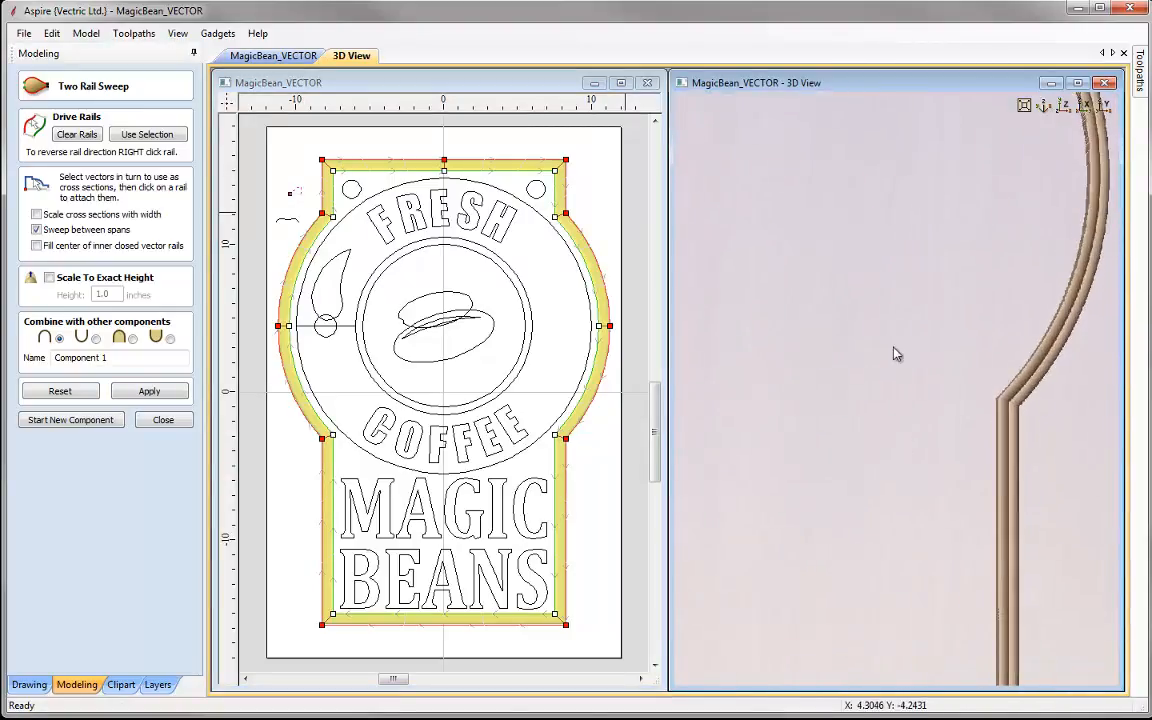
pyautogui.moveTo(904, 591); pyautogui.dragTo(904, 367, button='middle')
pyautogui.click(1024, 105)
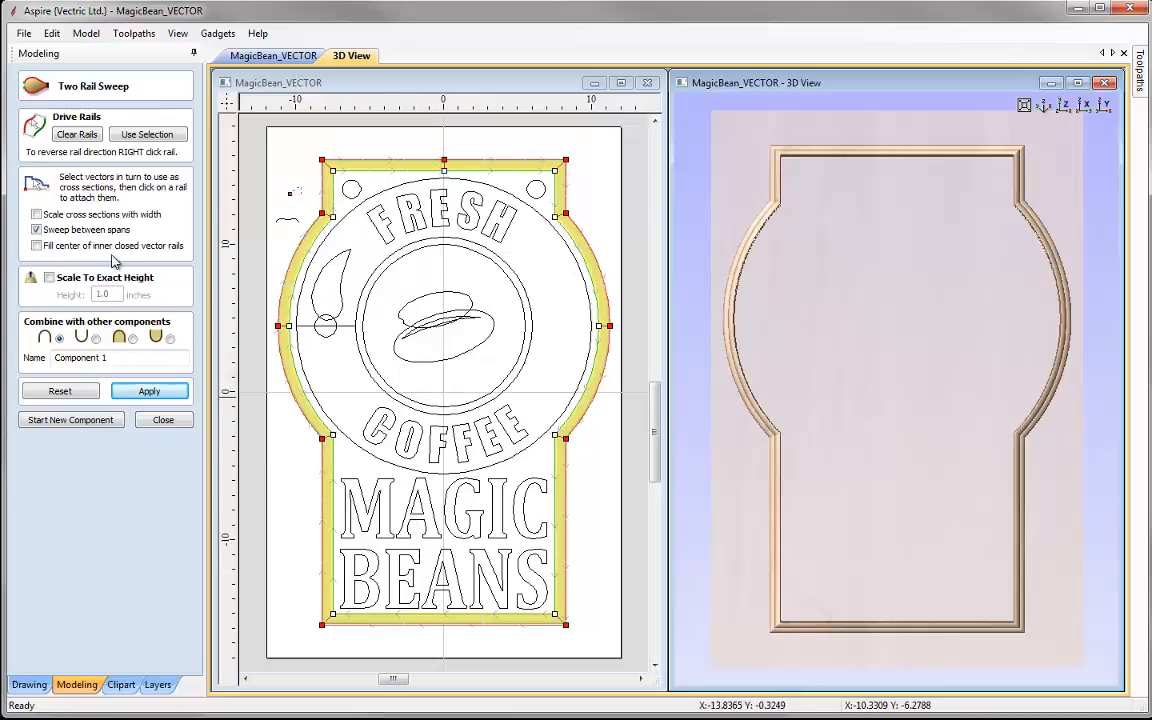
# Fill the centre of the inner closed vector rail, name the component Base, and apply and finish the sweep.
pyautogui.click(45, 247)
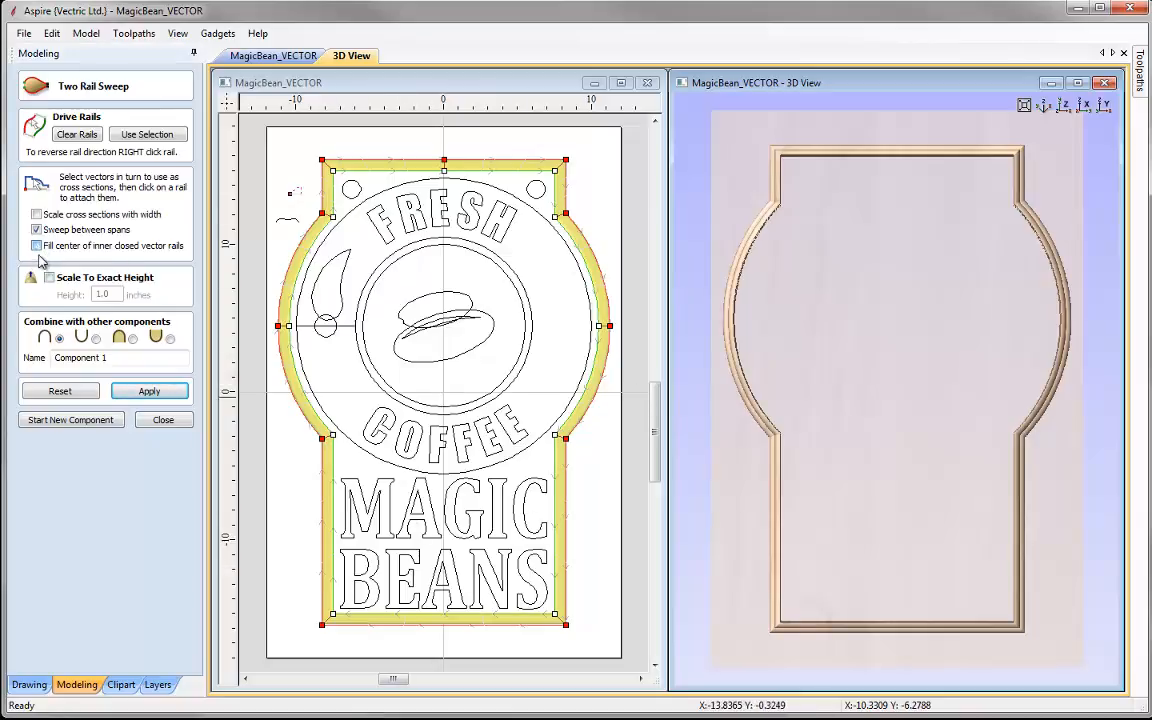
pyautogui.doubleClick(130, 358)
pyautogui.write('B')
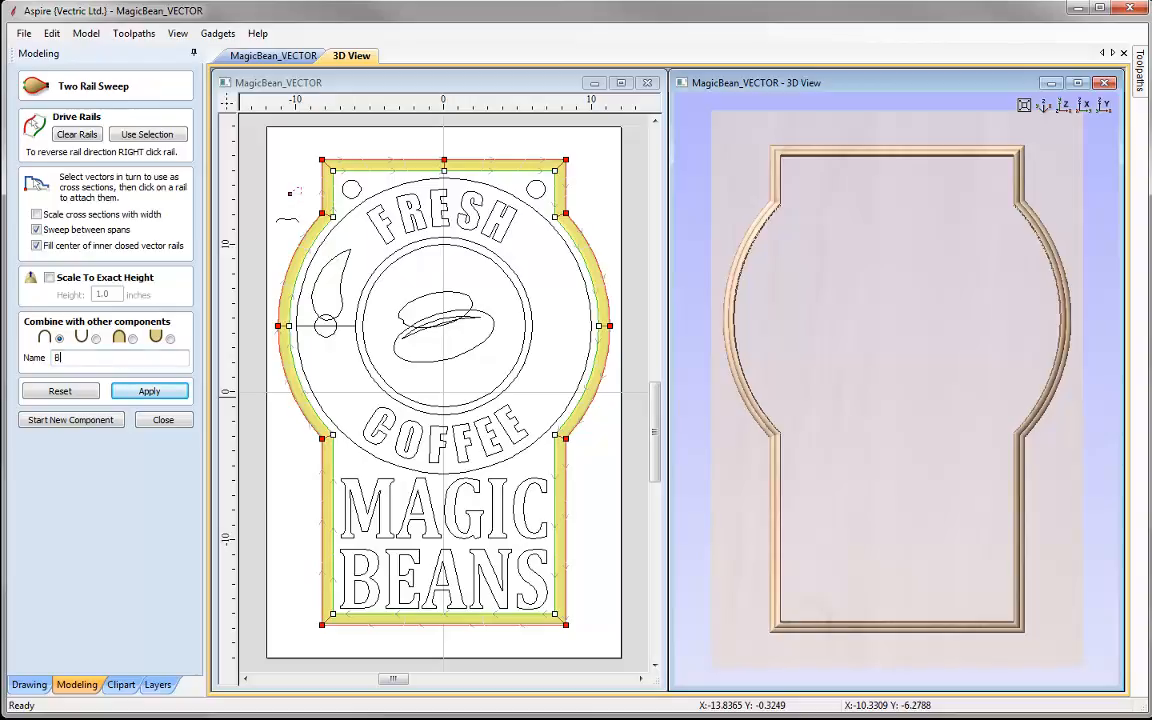
pyautogui.click(147, 390)
pyautogui.moveTo(875, 575); pyautogui.dragTo(940, 525)
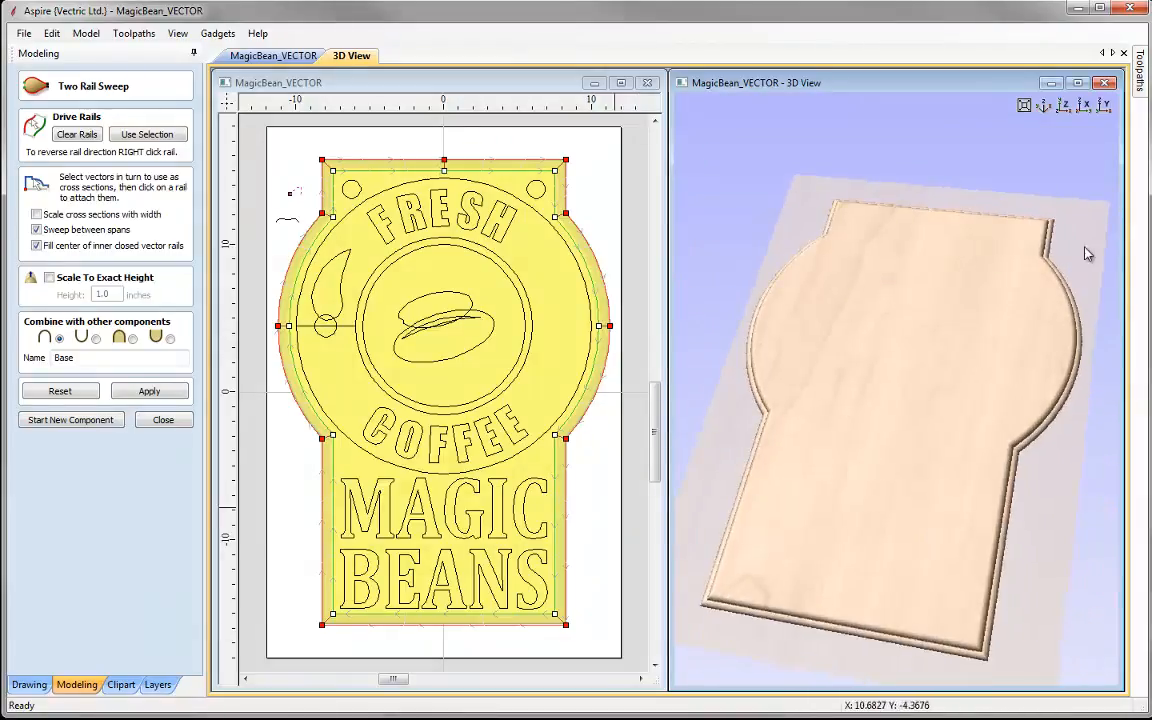
pyautogui.click(1063, 106)
pyautogui.click(160, 420)
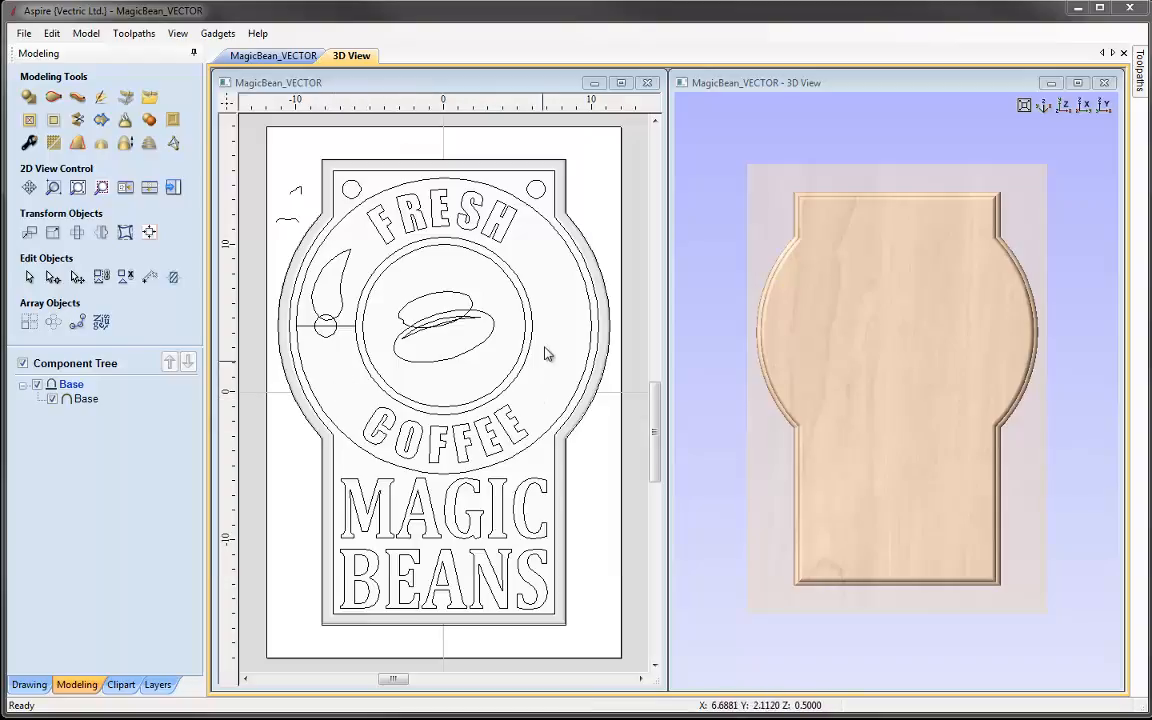
# Select the two circles bounding the FRESH COFFEE ring and start a shape with an angular profile at 60 degrees.
pyautogui.click(441, 190)
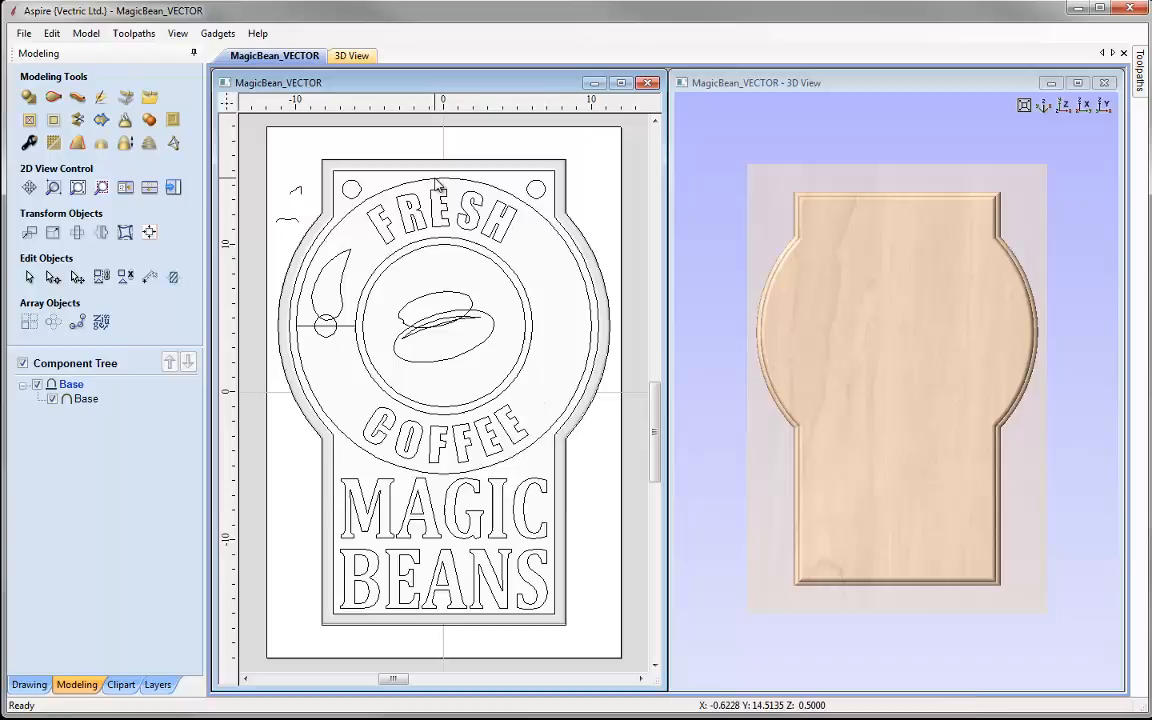
pyautogui.click(433, 237)
pyautogui.click(388, 190)
pyautogui.click(383, 188)
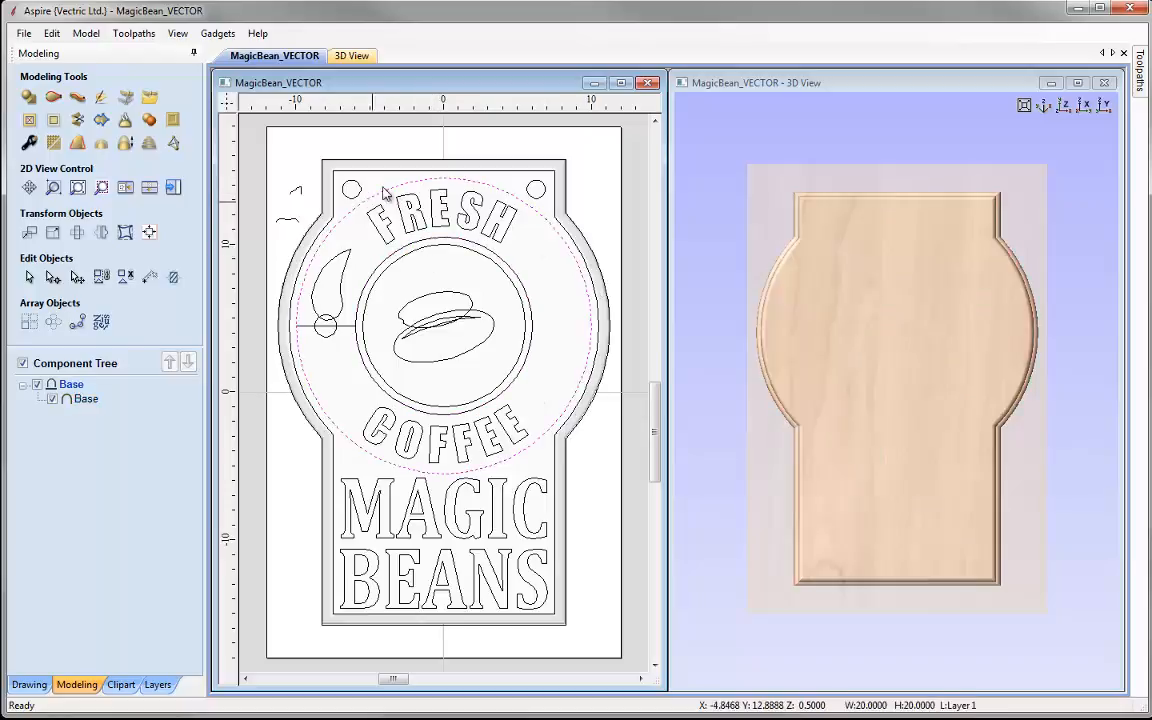
pyautogui.keyDown('shift'); pyautogui.click(387, 262); pyautogui.keyUp('shift')
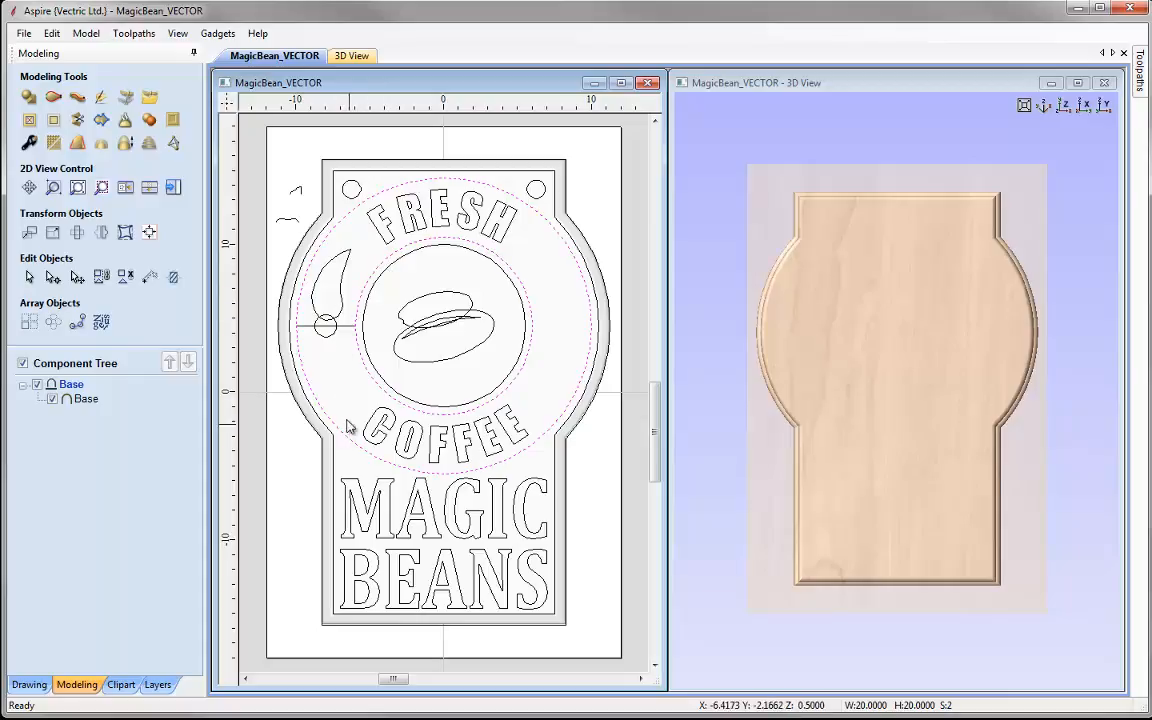
pyautogui.click(28, 97)
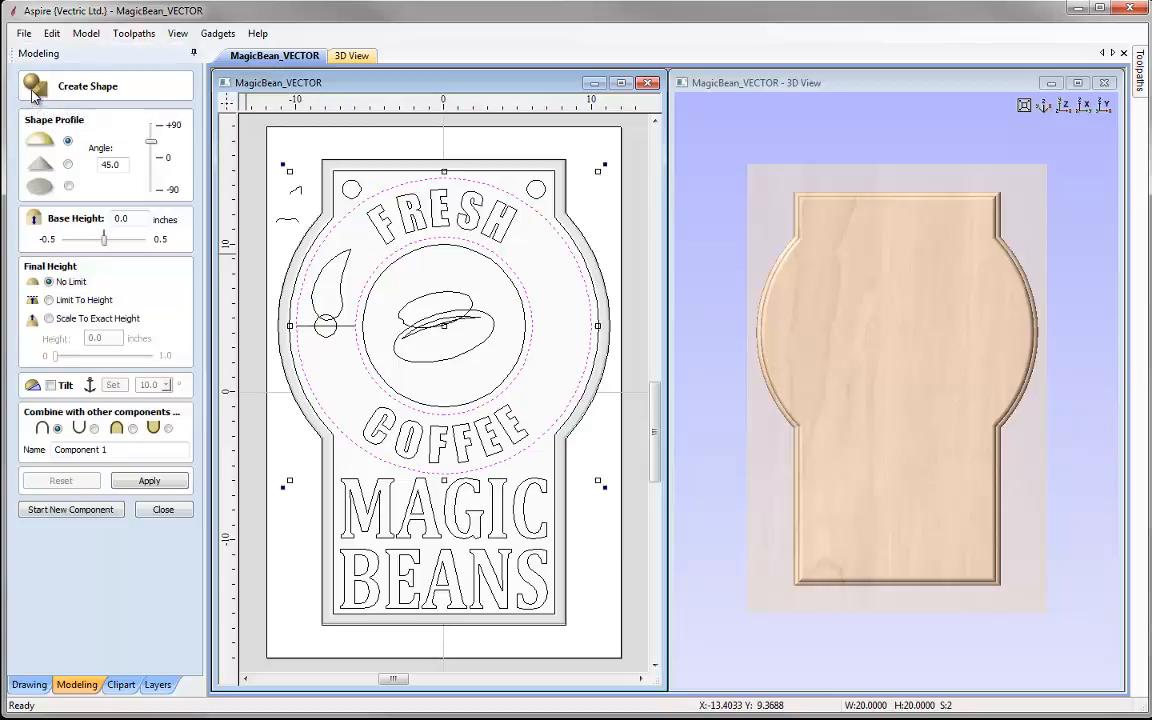
pyautogui.click(66, 163)
pyautogui.doubleClick(110, 164)
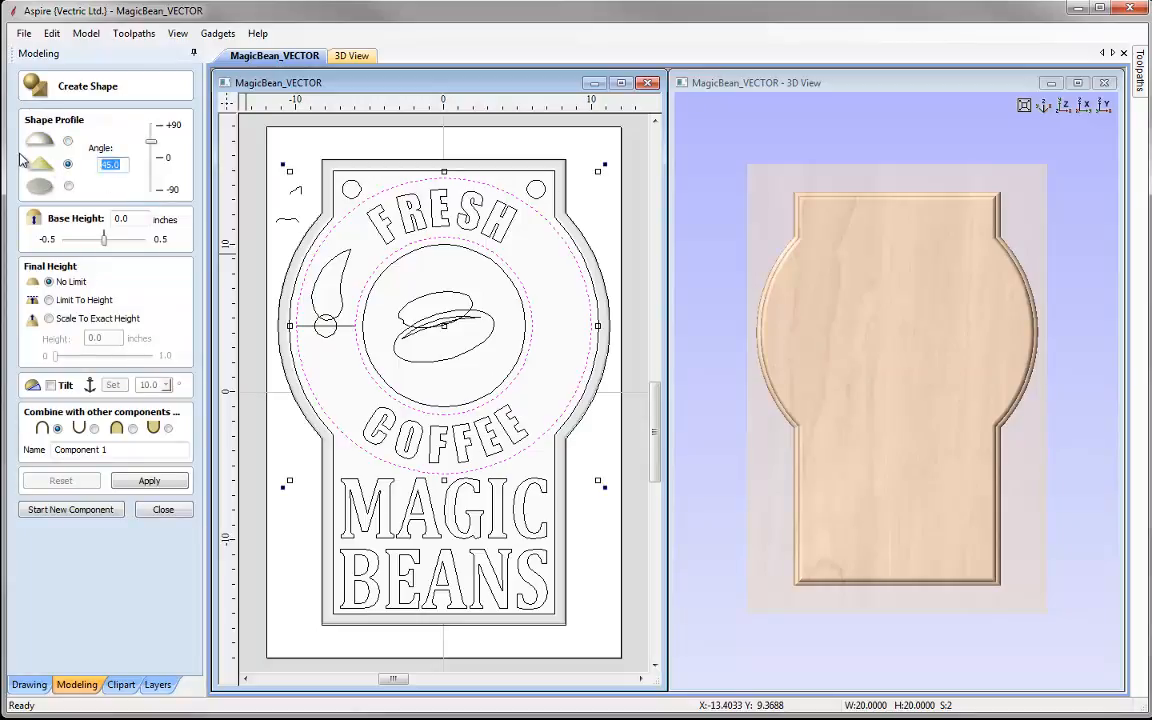
pyautogui.write('60')
# Limit the ring shape's height to 0.5 inches, name the component Recess, apply it and inspect it in 3D.
pyautogui.click(78, 302)
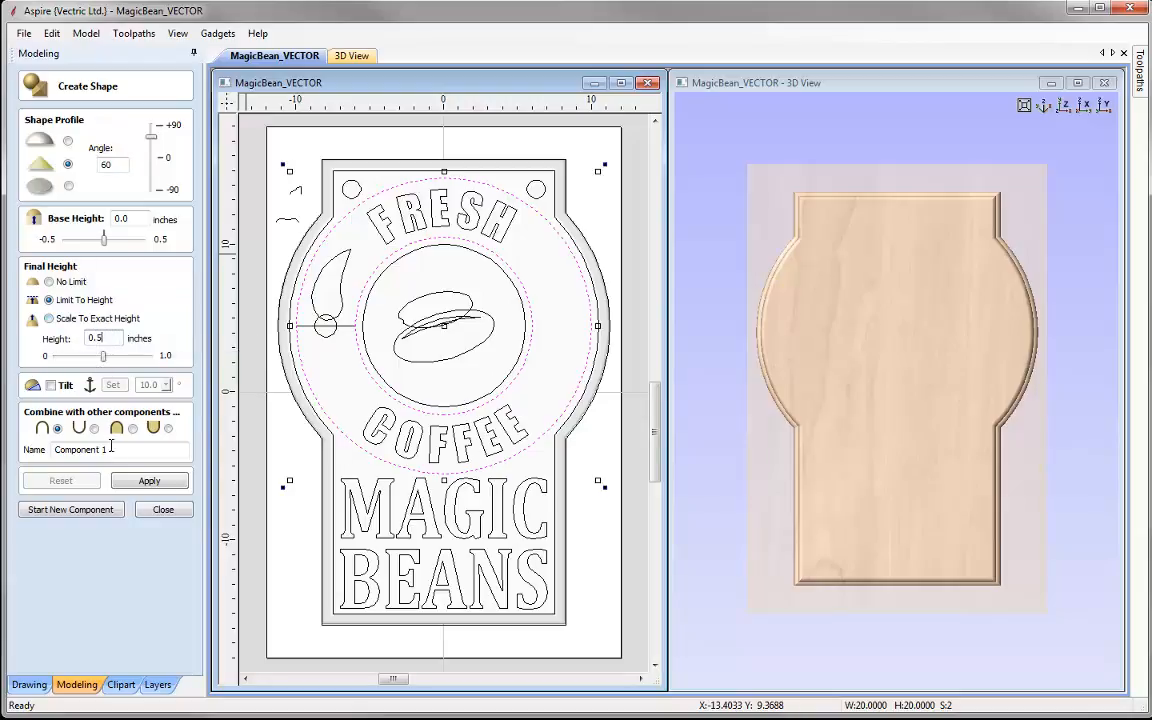
pyautogui.moveTo(112, 450); pyautogui.dragTo(52, 450)
pyautogui.write('Recess')
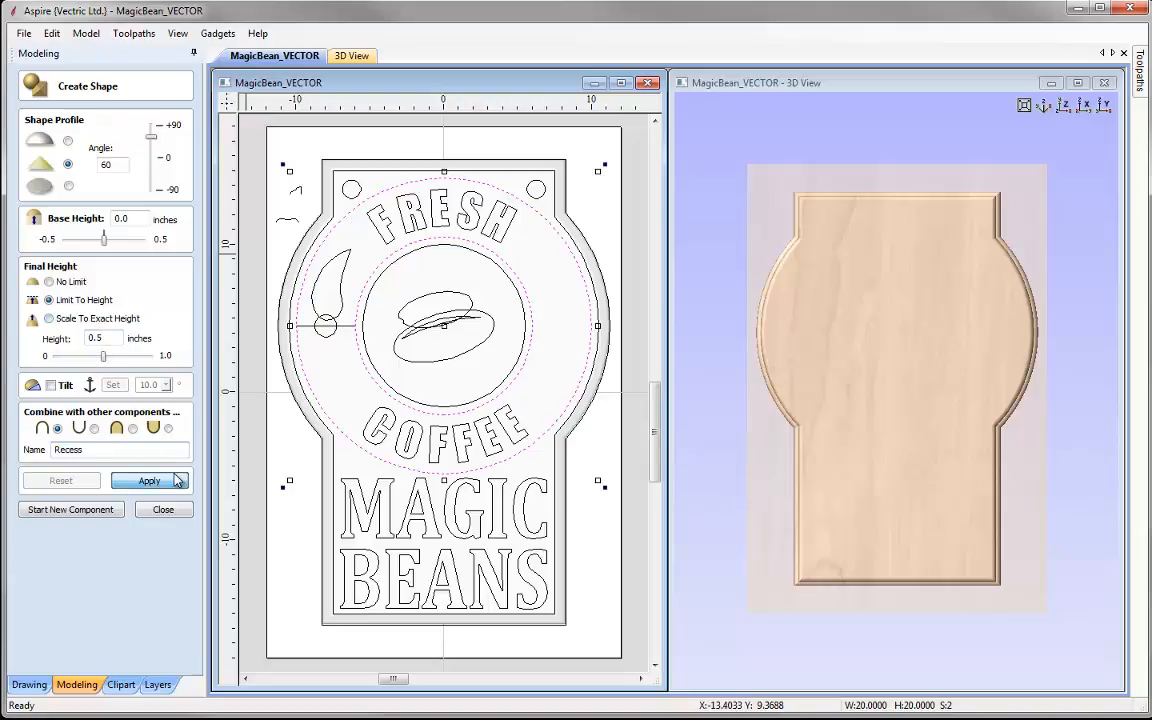
pyautogui.click(152, 480)
pyautogui.moveTo(1057, 581); pyautogui.dragTo(790, 362)
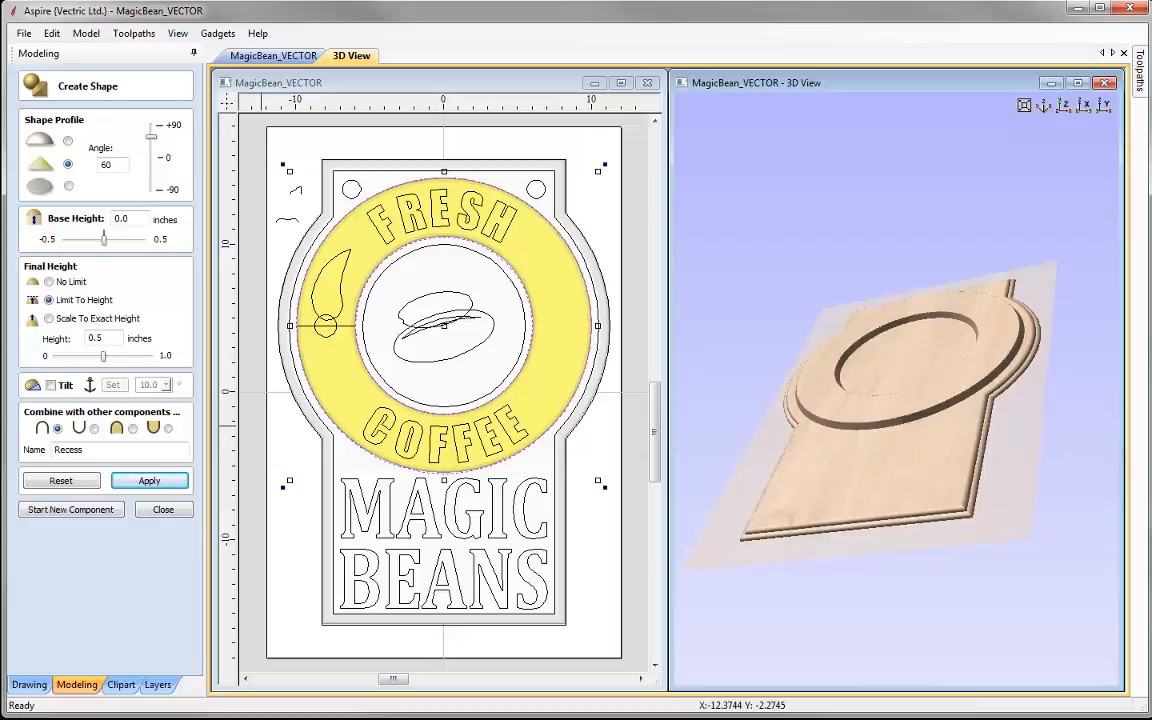
# Switch the Recess component to subtract from the base, inspect it in 3D and start a new component.
pyautogui.click(94, 428)
pyautogui.moveTo(872, 340); pyautogui.dragTo(848, 445)
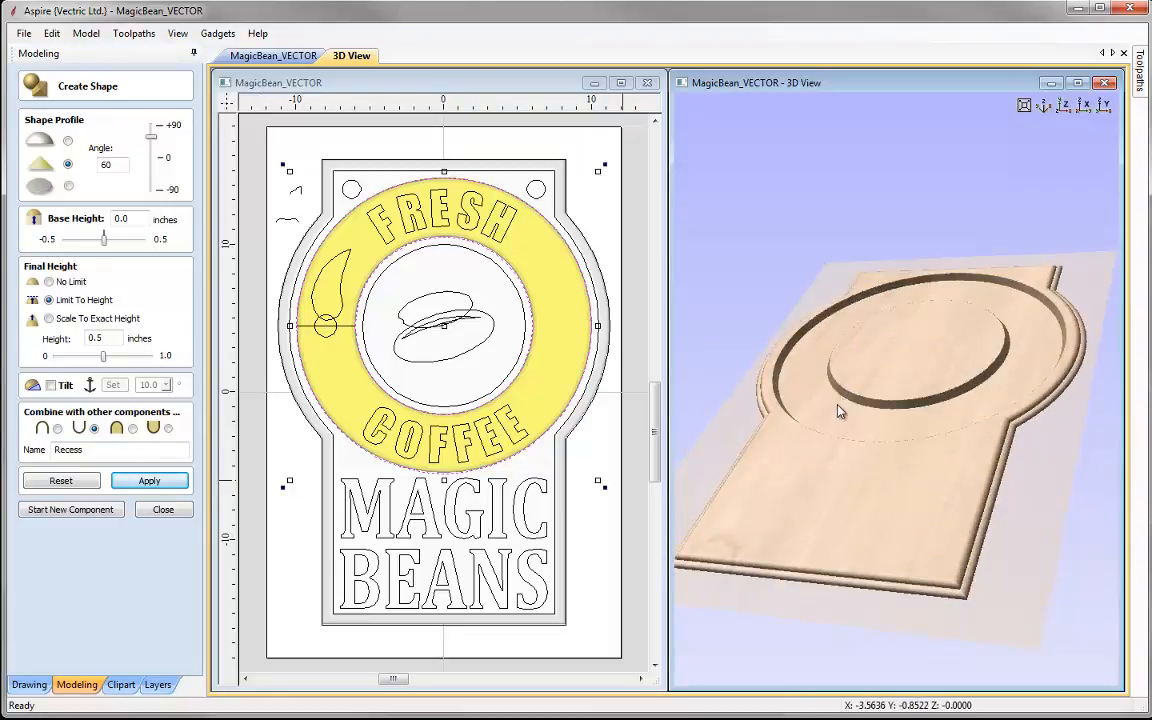
pyautogui.moveTo(827, 437); pyautogui.dragTo(835, 268)
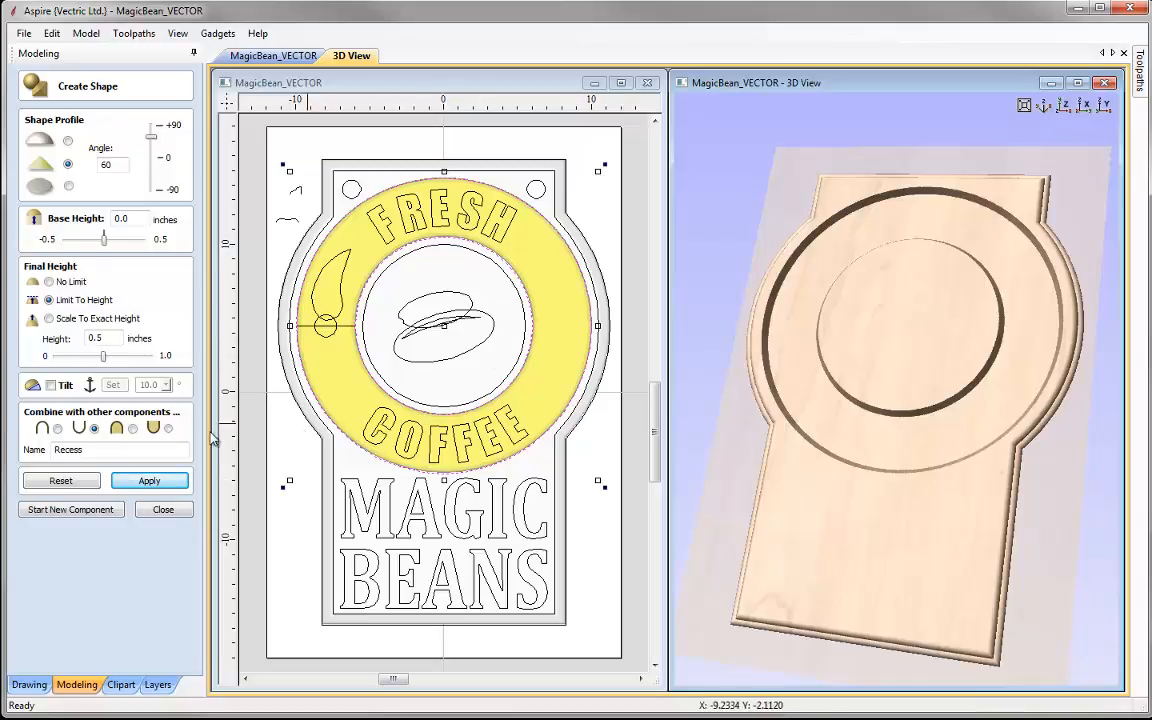
pyautogui.click(63, 511)
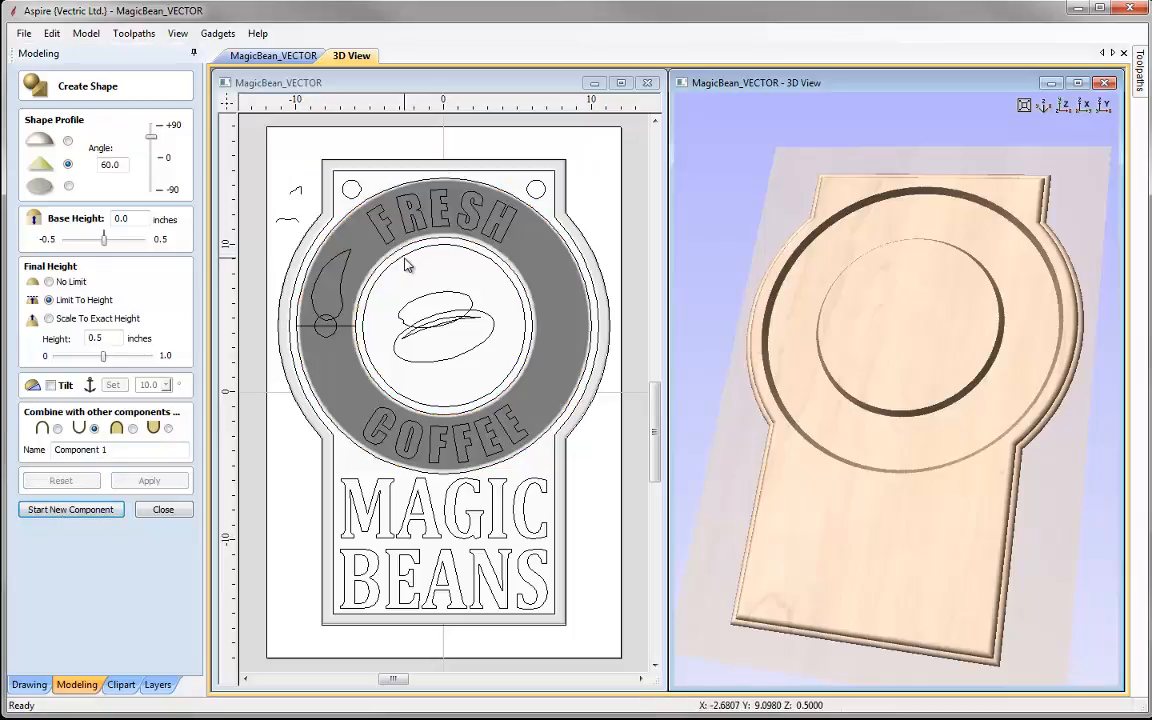
# Set up a subtractive shape on the innermost circle using the rounded profile at 45 degrees.
pyautogui.click(363, 300)
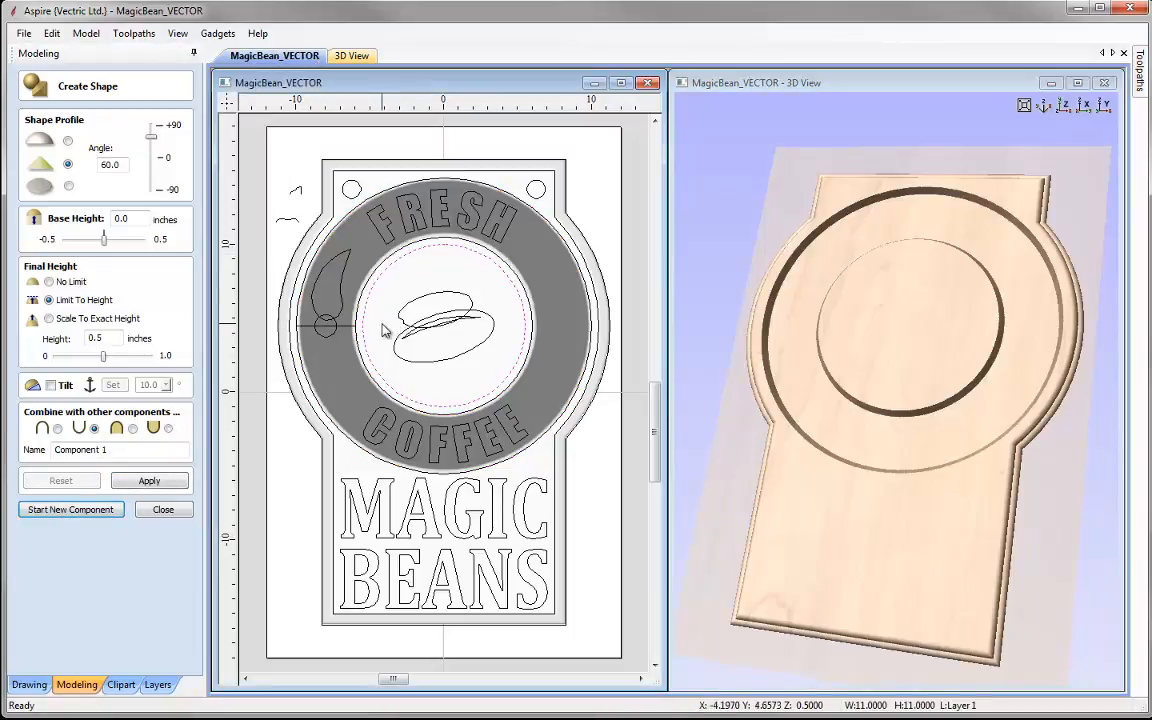
pyautogui.click(68, 143)
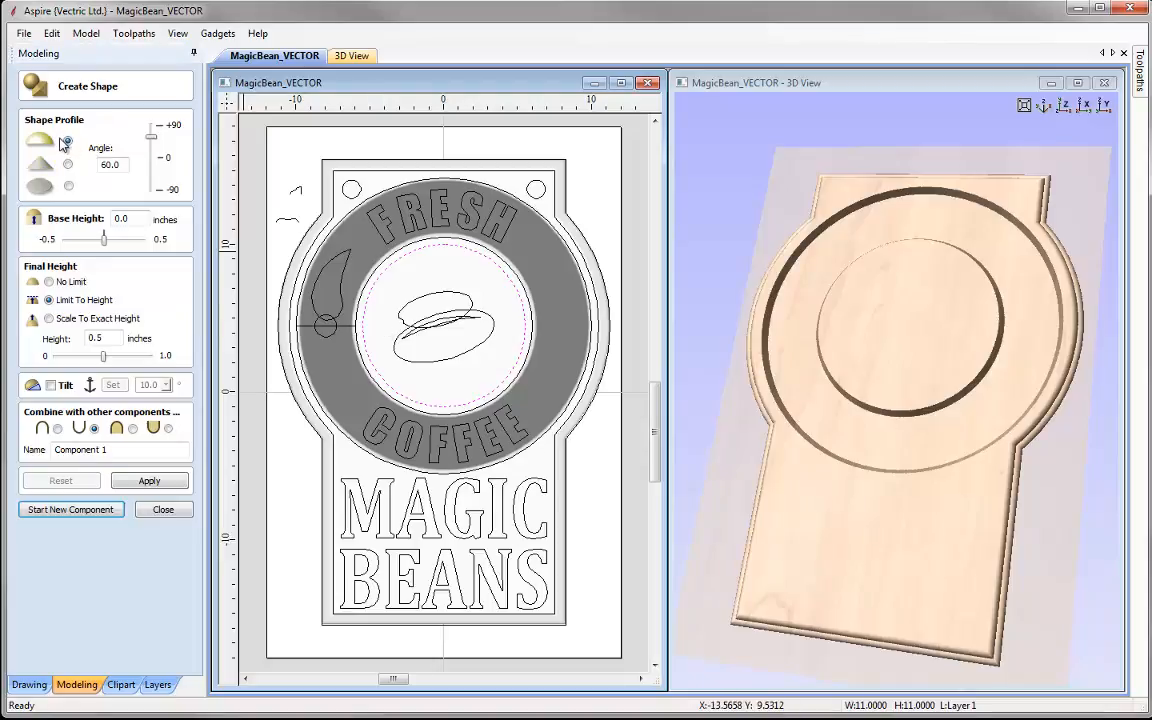
pyautogui.doubleClick(118, 163)
pyautogui.write('45')
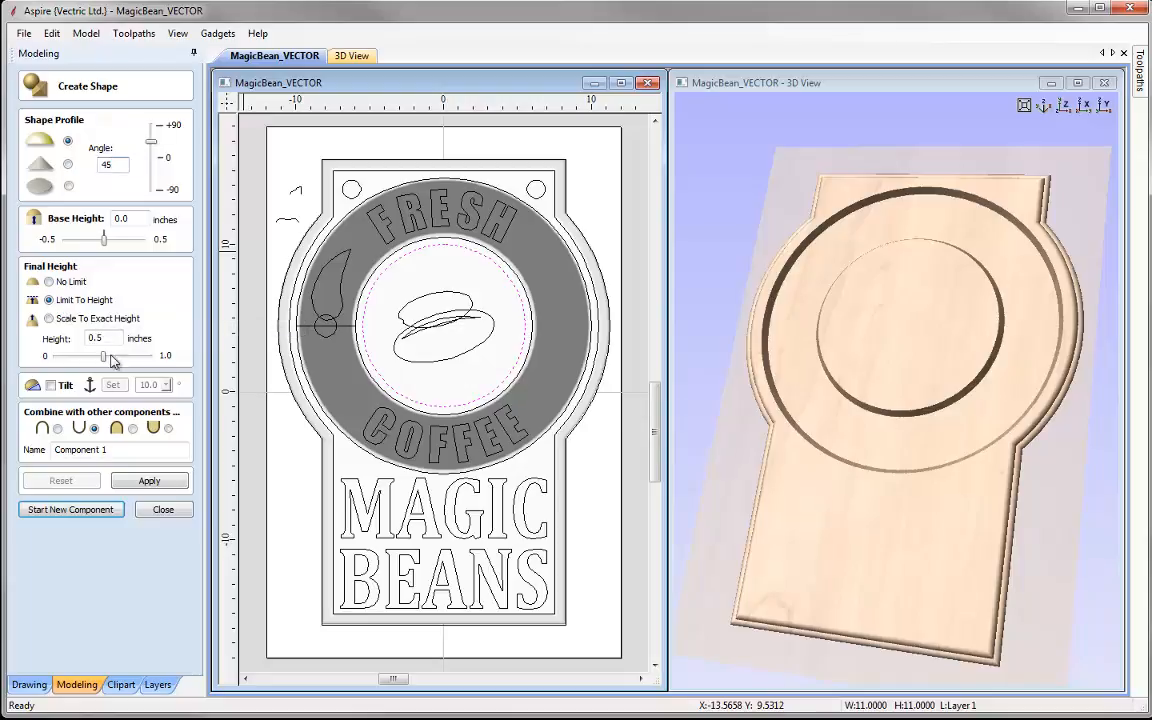
pyautogui.click(95, 428)
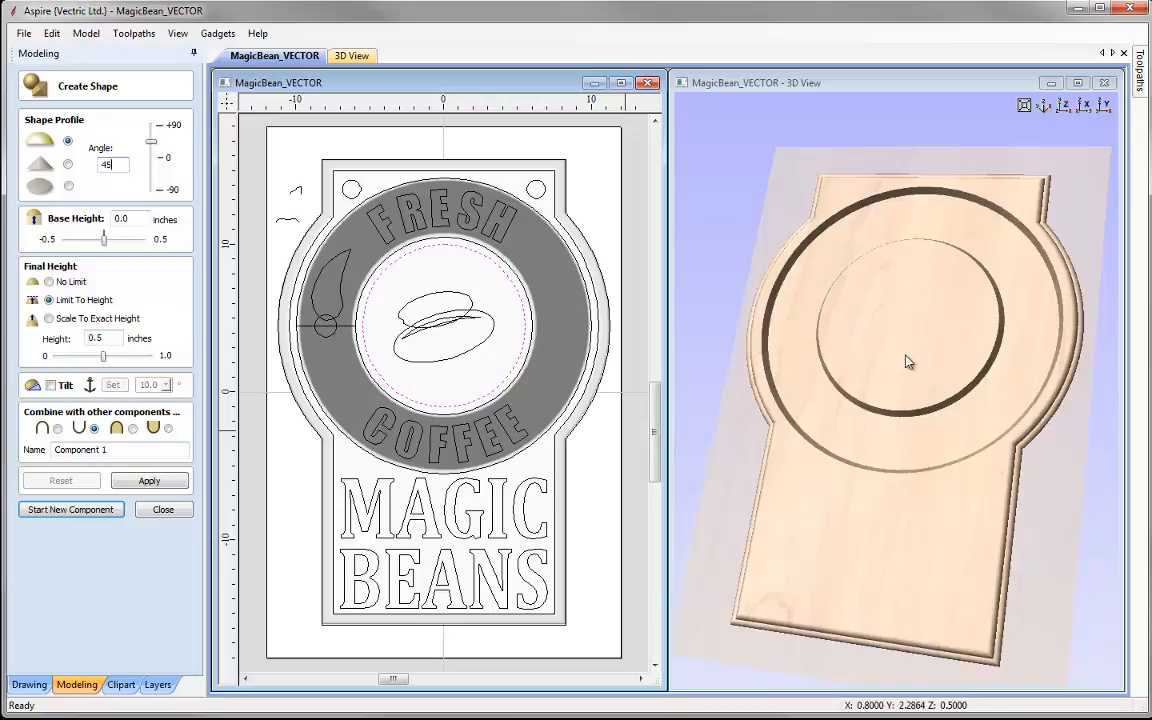
# Name the central component Dish, apply it, check it in 3D and finish creating shapes.
pyautogui.moveTo(131, 450); pyautogui.dragTo(52, 450)
pyautogui.write('Di')
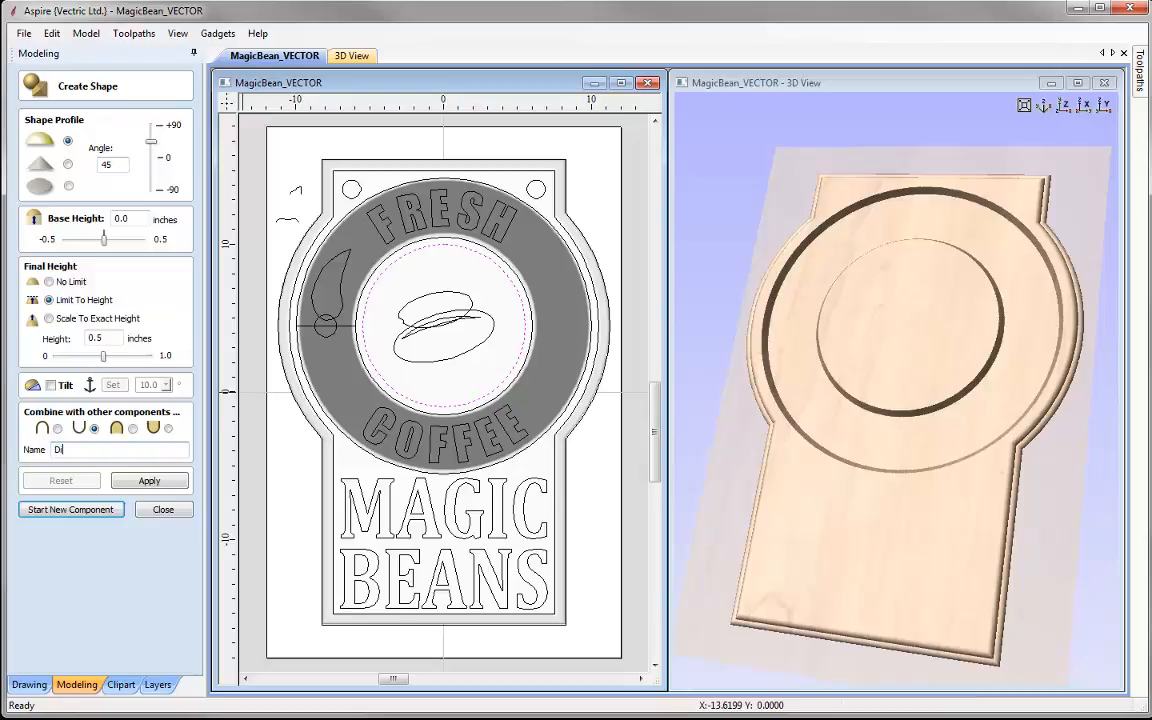
pyautogui.write('sh')
pyautogui.click(149, 480)
pyautogui.moveTo(872, 485); pyautogui.dragTo(730, 585)
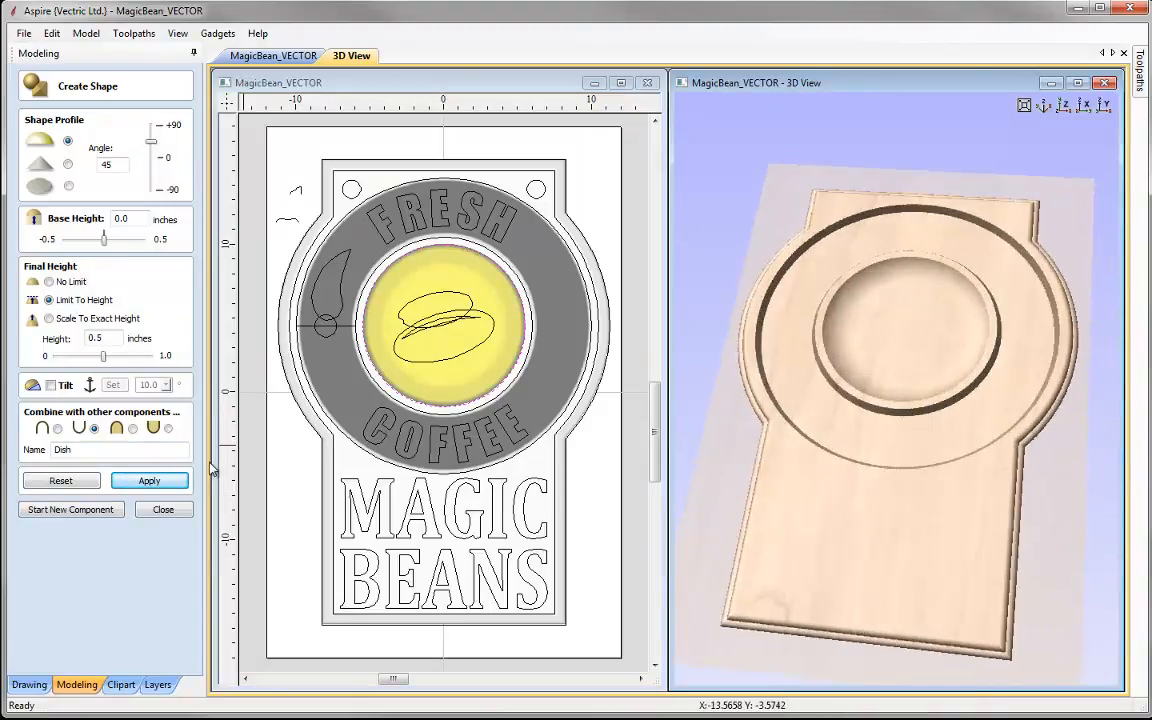
pyautogui.click(163, 509)
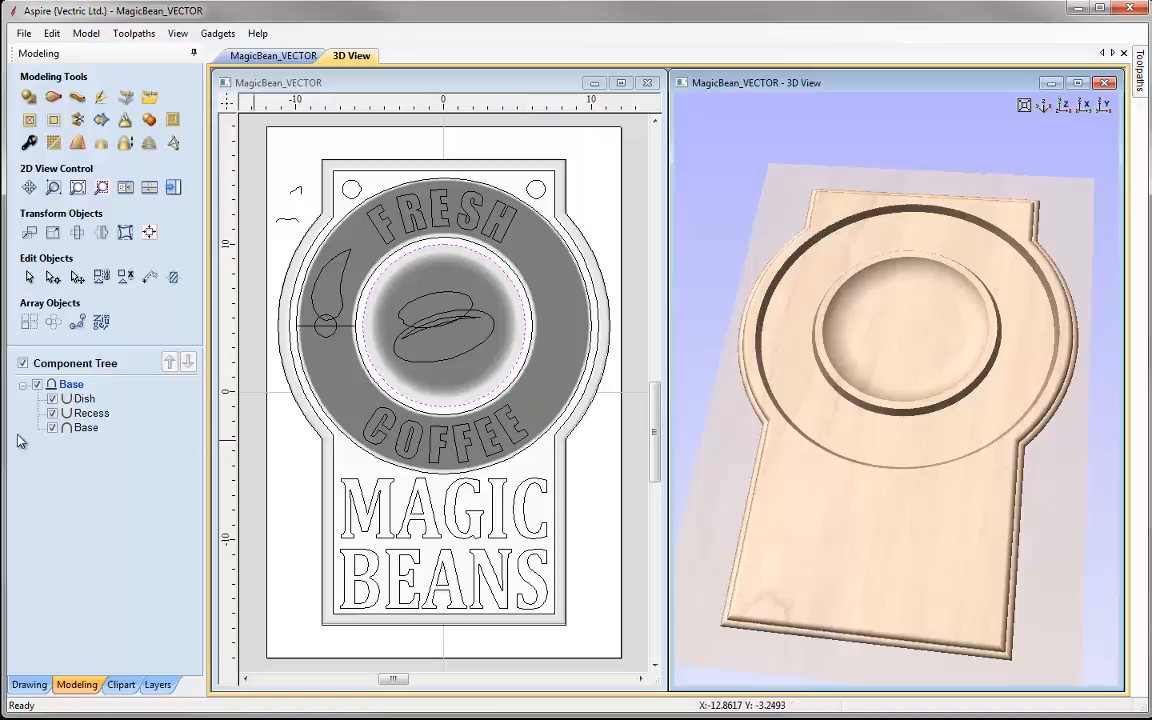
# Collapse the Base level in the component tree, insert a new level and rename it Texture.
pyautogui.click(22, 385)
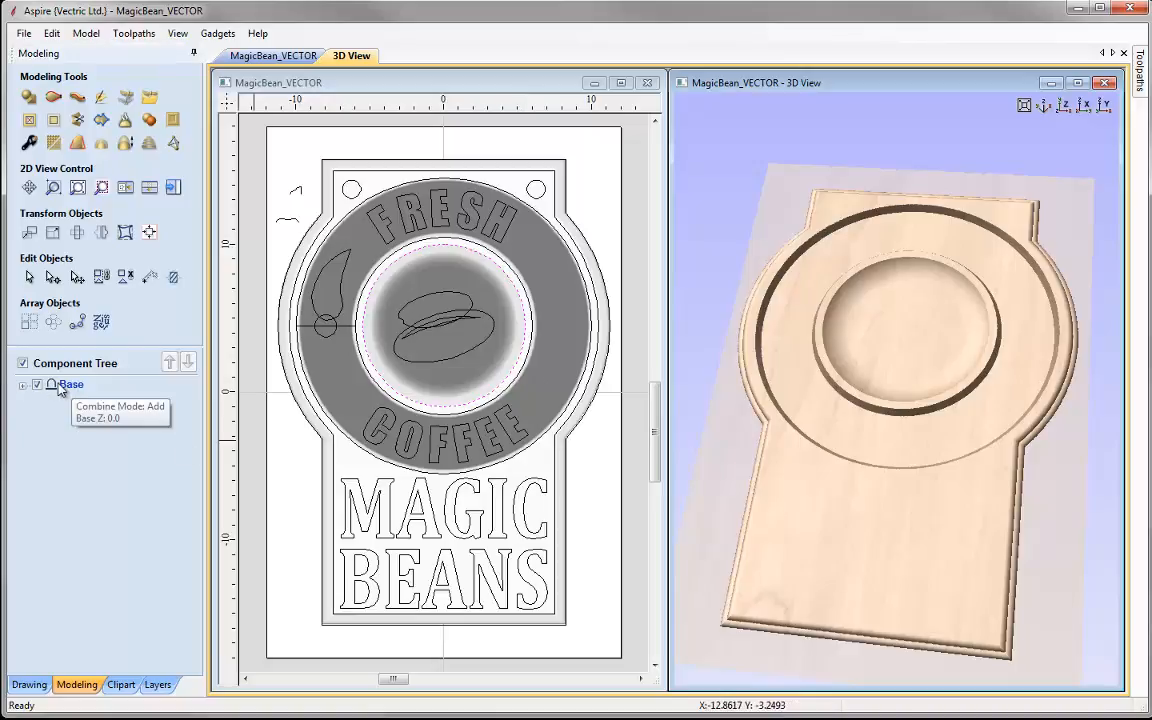
pyautogui.rightClick(67, 386)
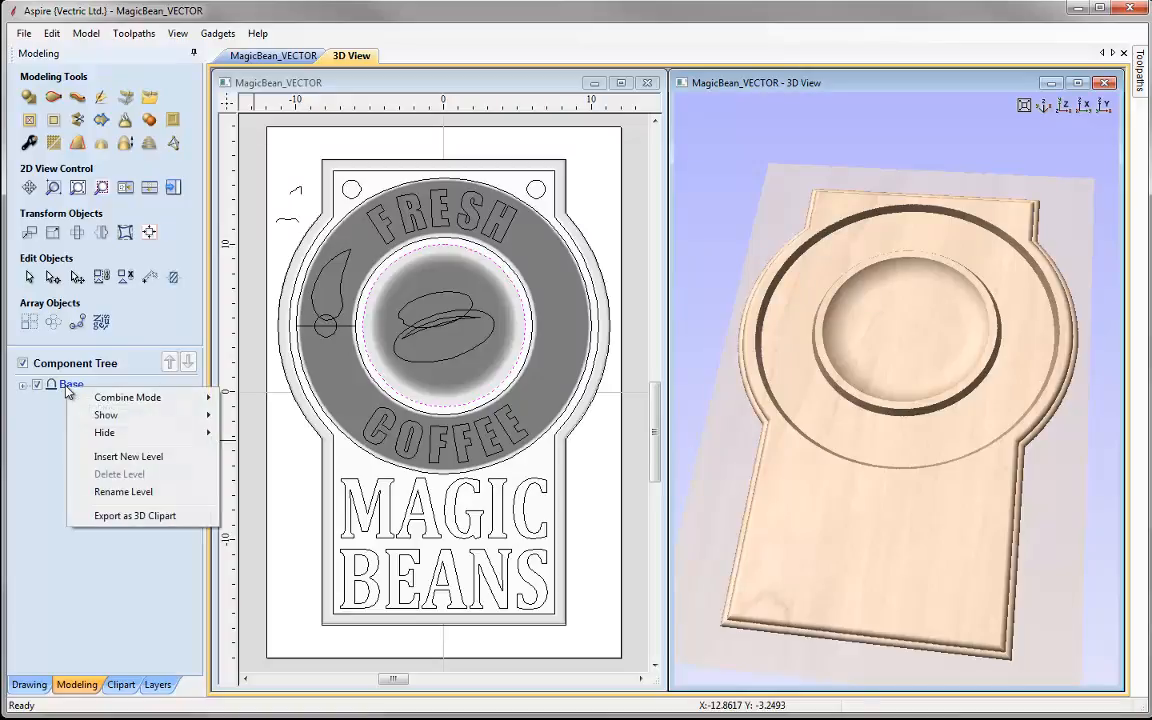
pyautogui.click(135, 457)
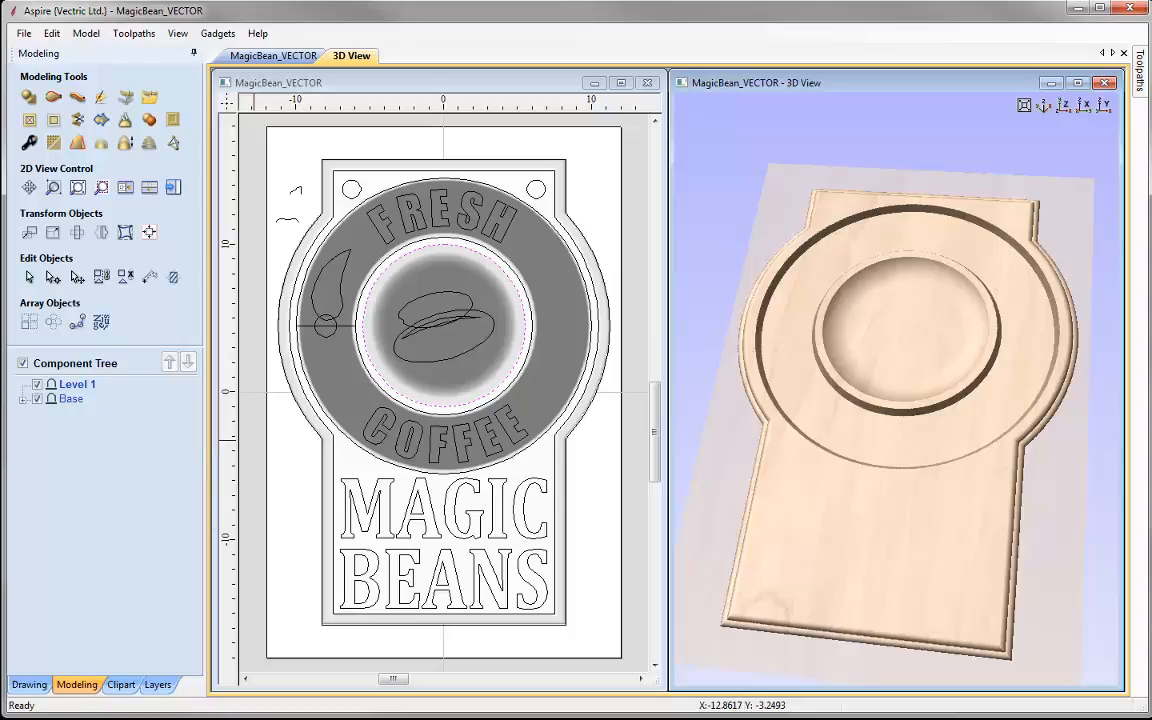
pyautogui.rightClick(76, 385)
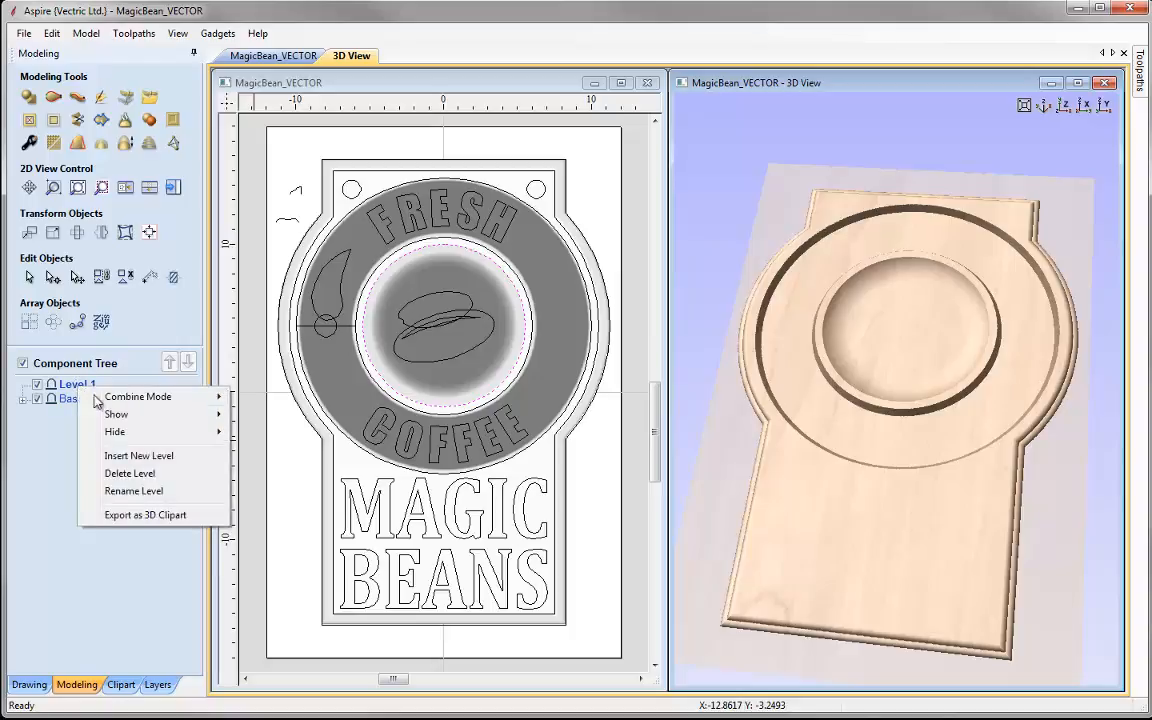
pyautogui.click(132, 491)
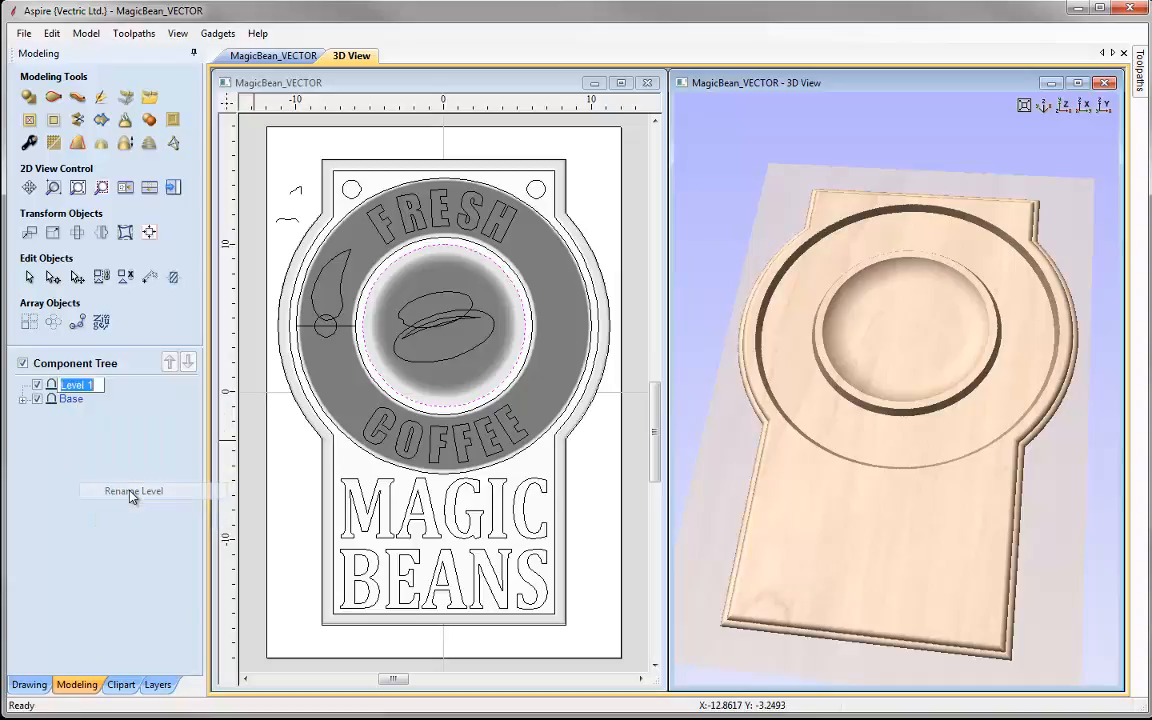
pyautogui.write('T')
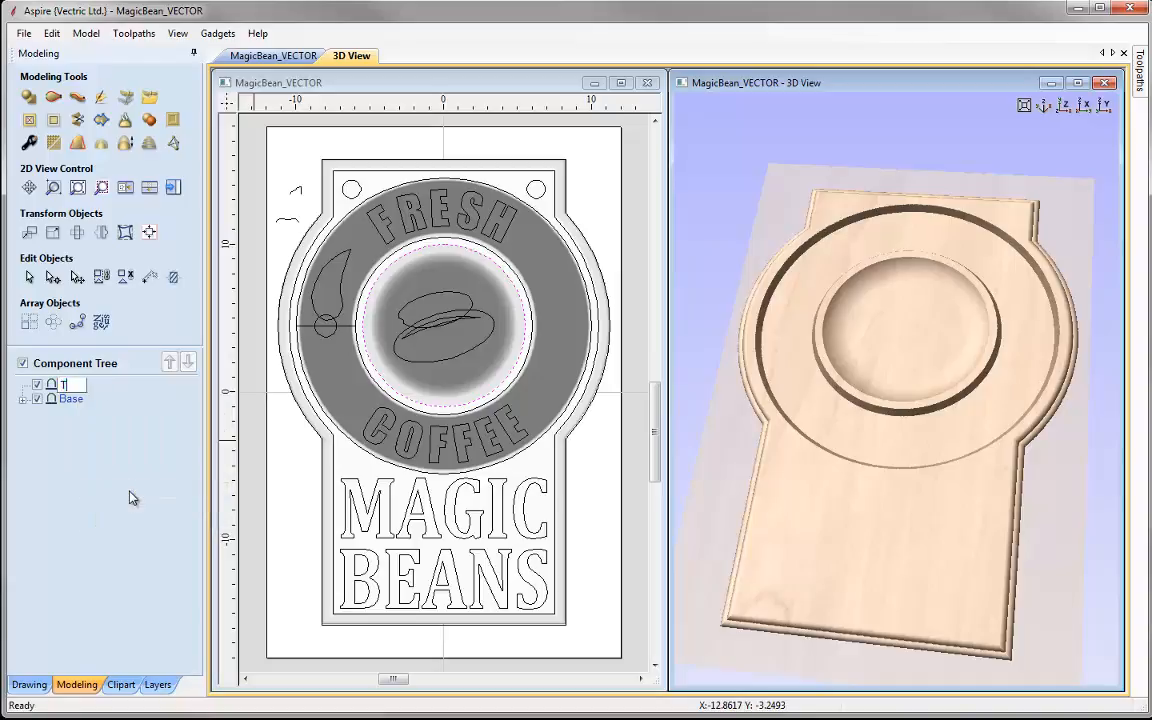
pyautogui.write('exture')
pyautogui.press('Return')
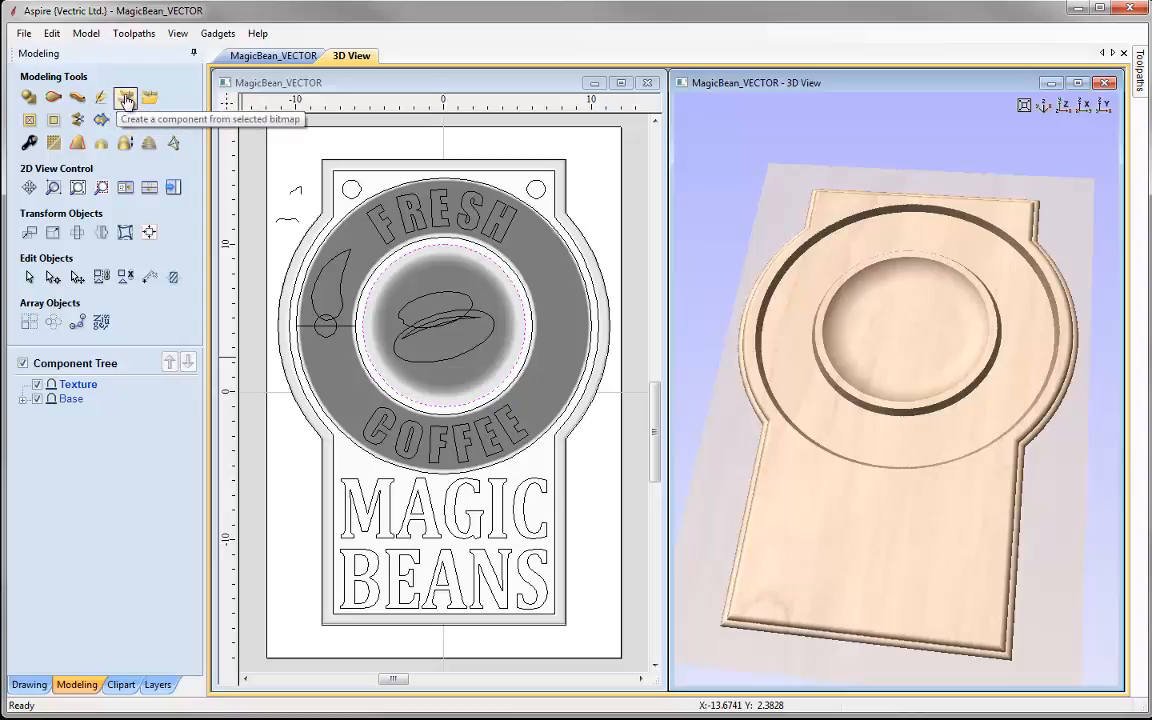
# Create a component on the Texture level from the bitmap coffee_beans.jpg.
pyautogui.click(125, 99)
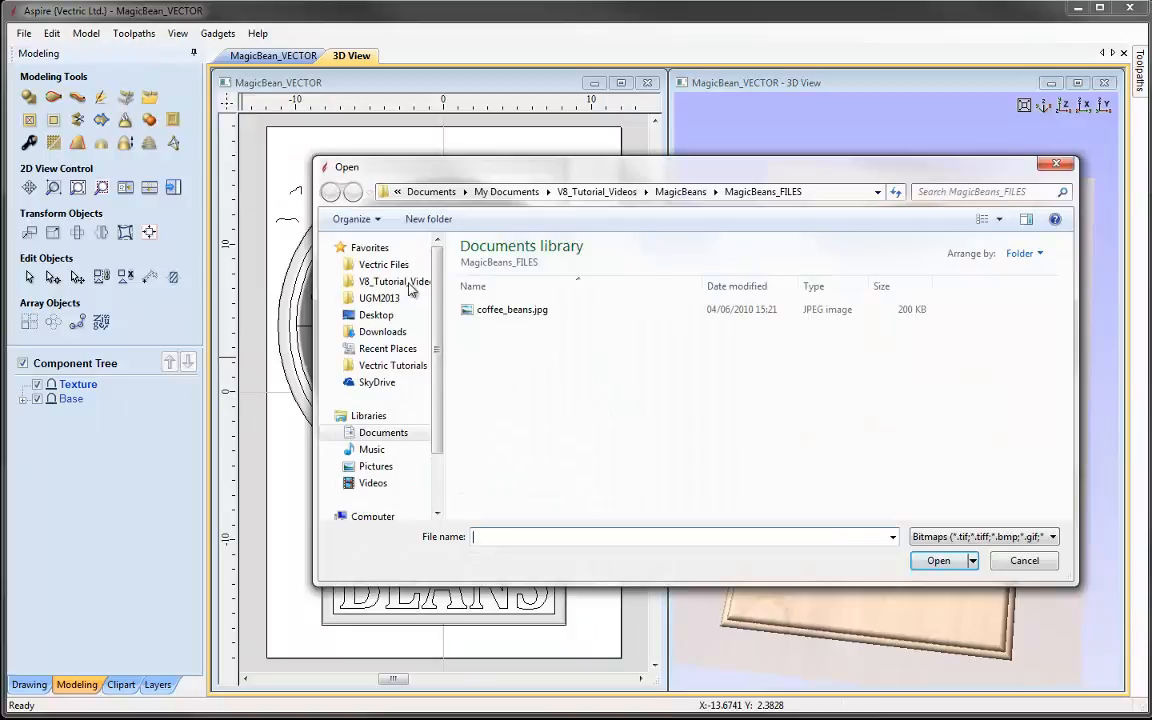
pyautogui.click(498, 313)
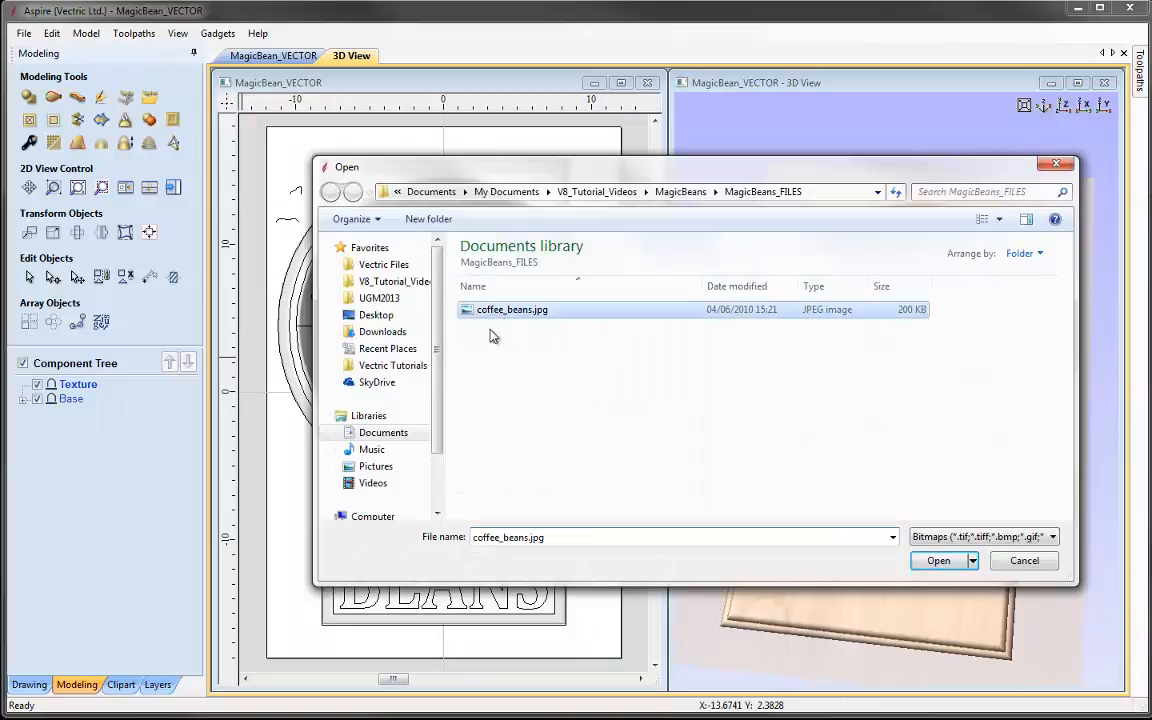
pyautogui.click(942, 564)
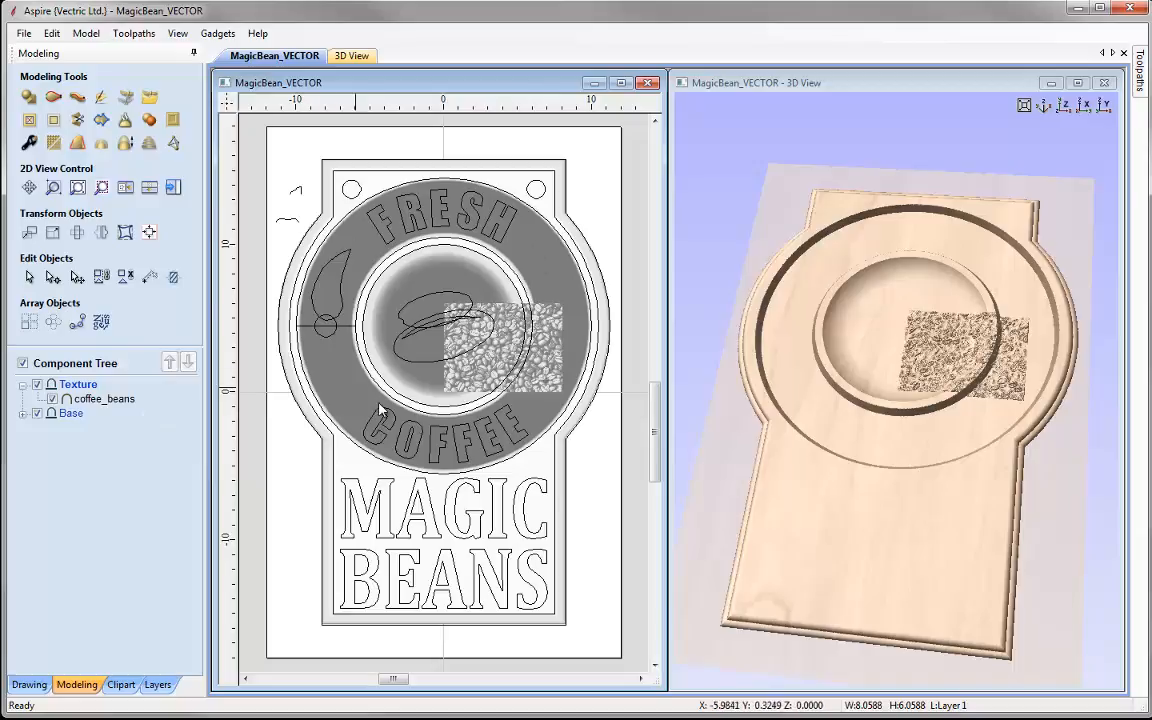
# Check the outer ring circle's size and resize the coffee_beans component to 21 inches high with its proportions linked.
pyautogui.click(488, 336)
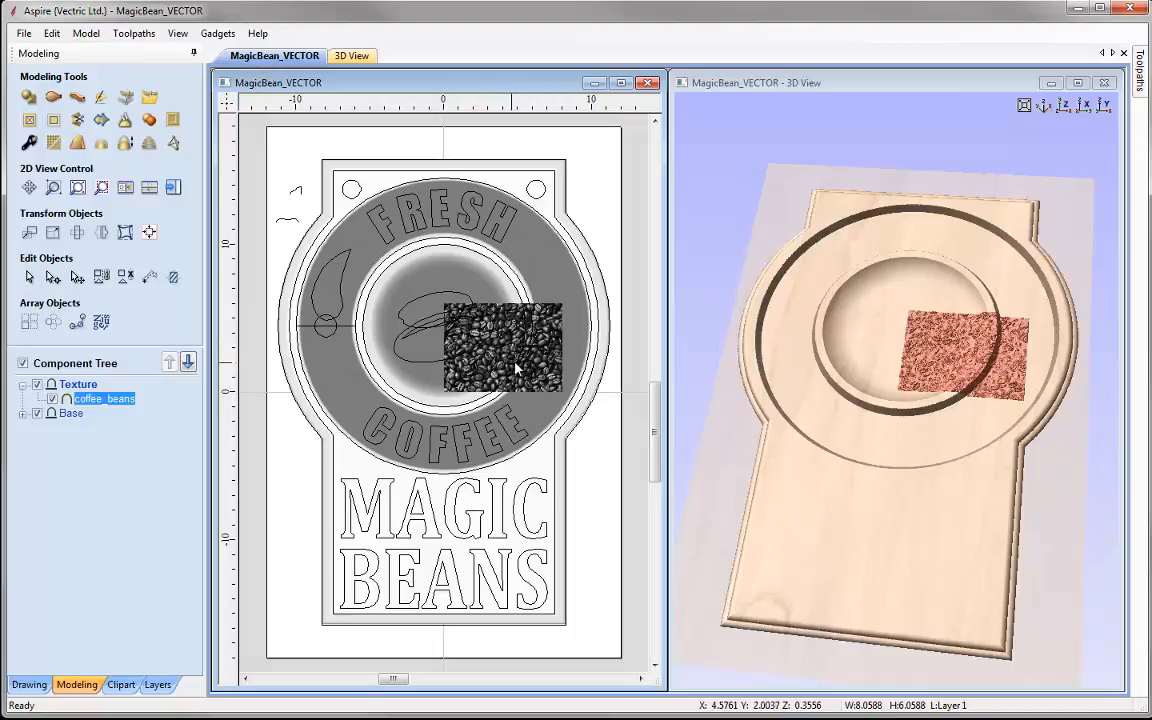
pyautogui.click(447, 184)
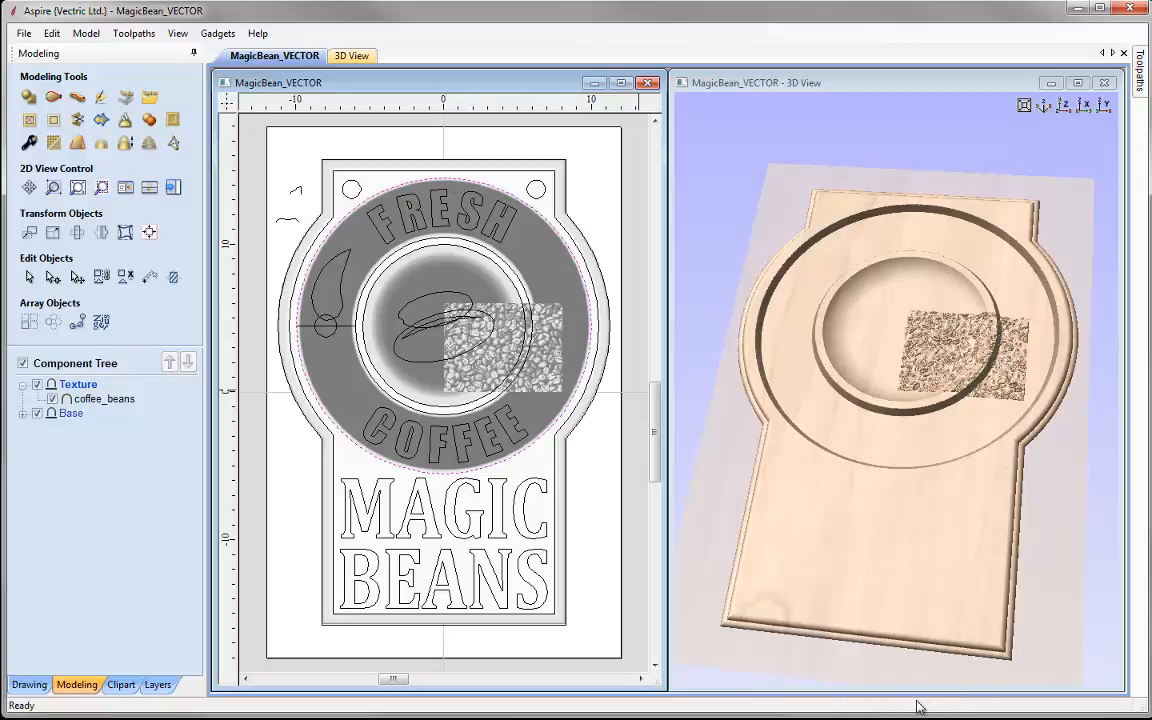
pyautogui.click(517, 205)
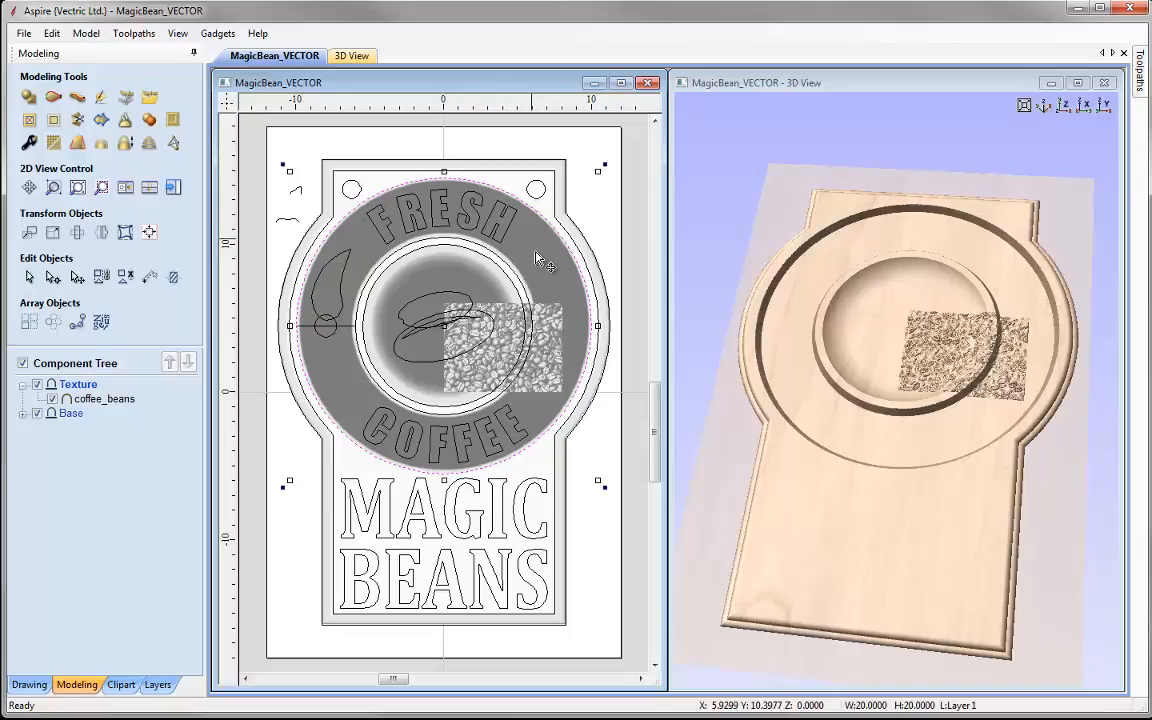
pyautogui.click(502, 325)
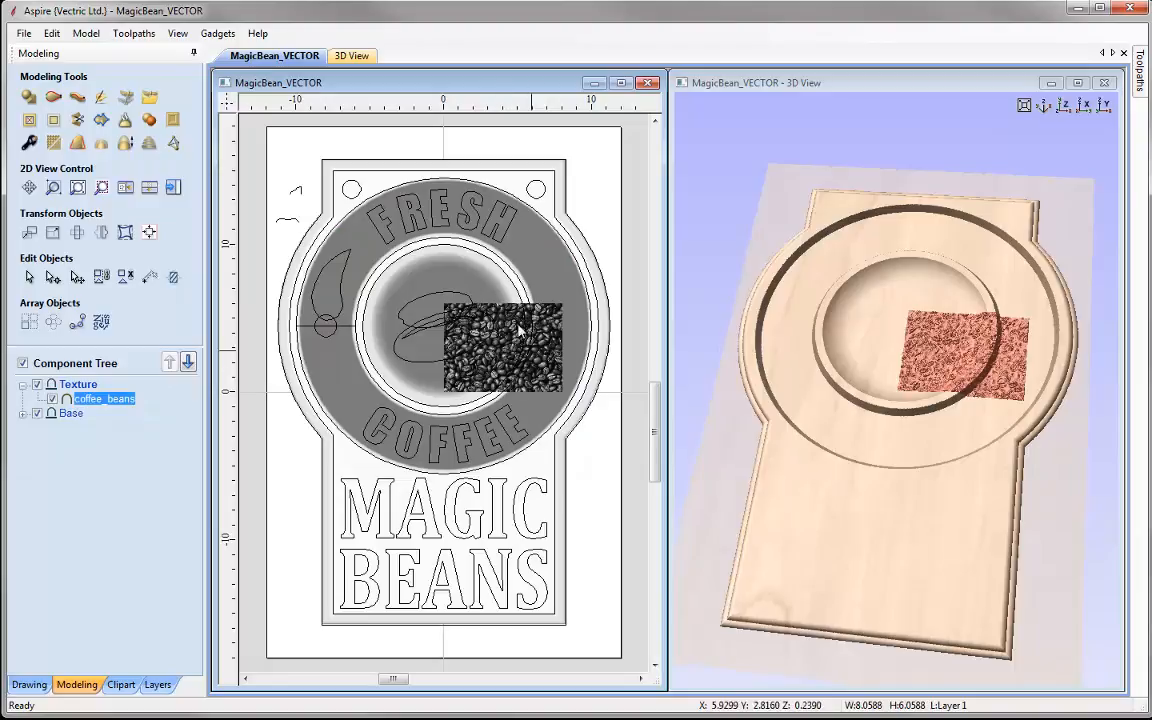
pyautogui.click(54, 233)
pyautogui.moveTo(103, 241); pyautogui.dragTo(50, 241)
pyautogui.write('21')
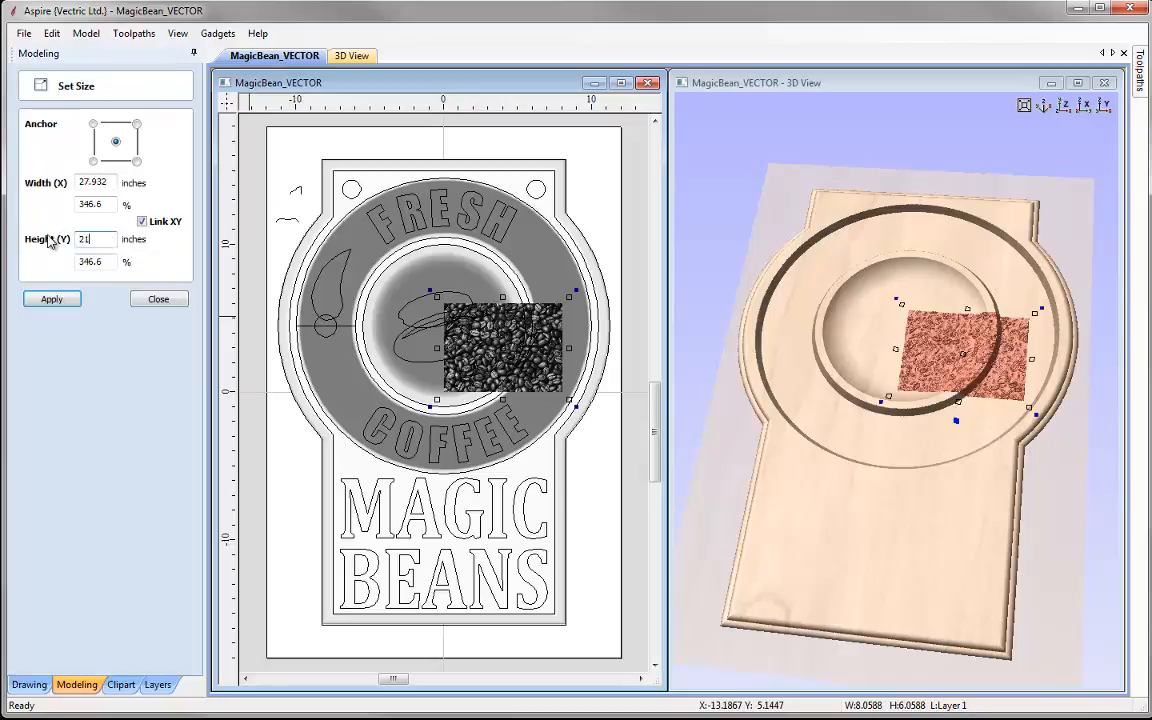
pyautogui.click(55, 299)
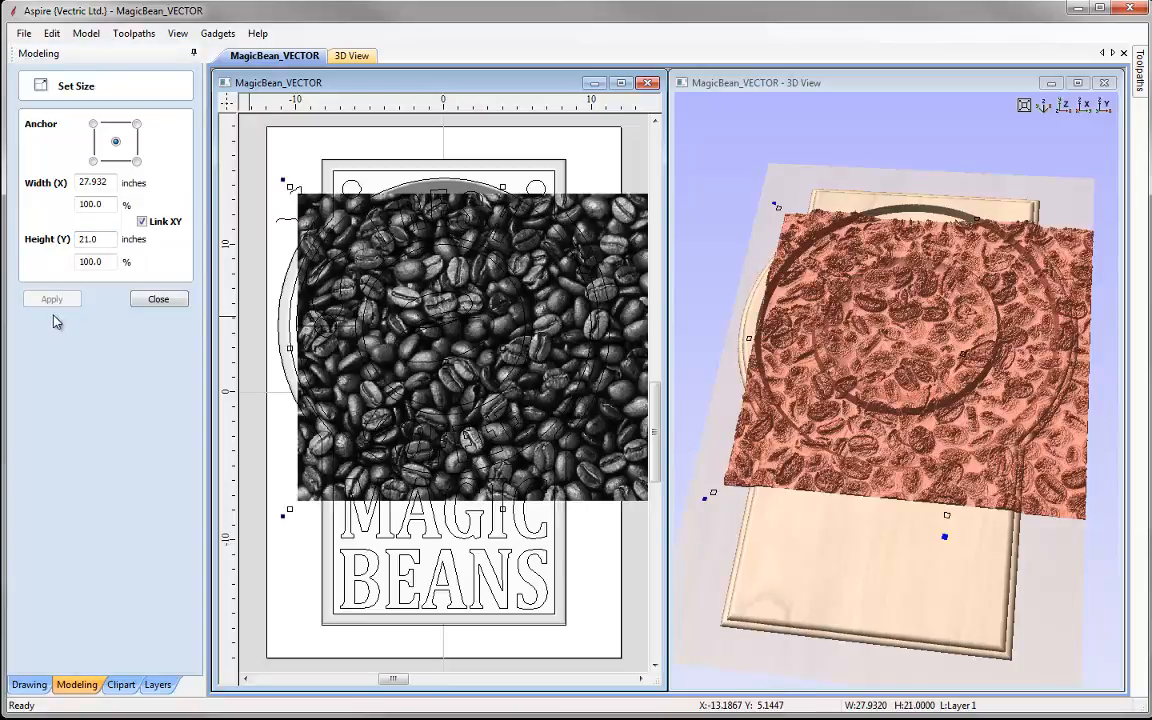
pyautogui.click(157, 300)
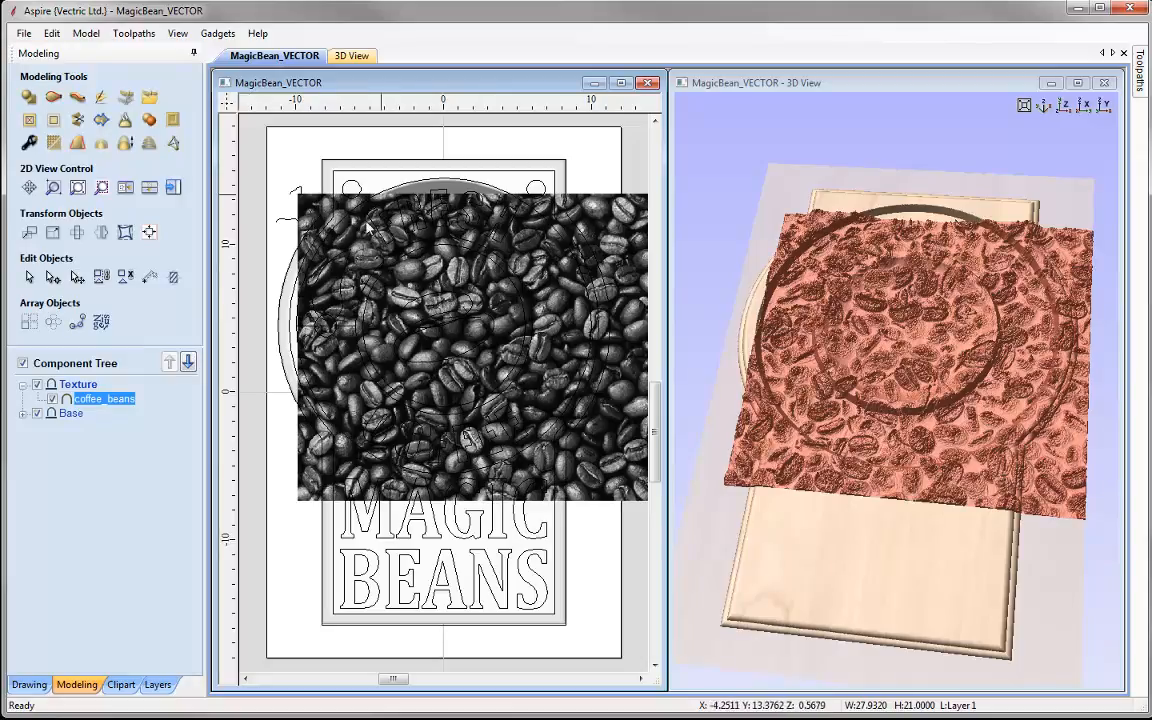
# Center the coffee_beans component on the outer ring circle in both directions using that circle as the alignment reference.
pyautogui.click(463, 183)
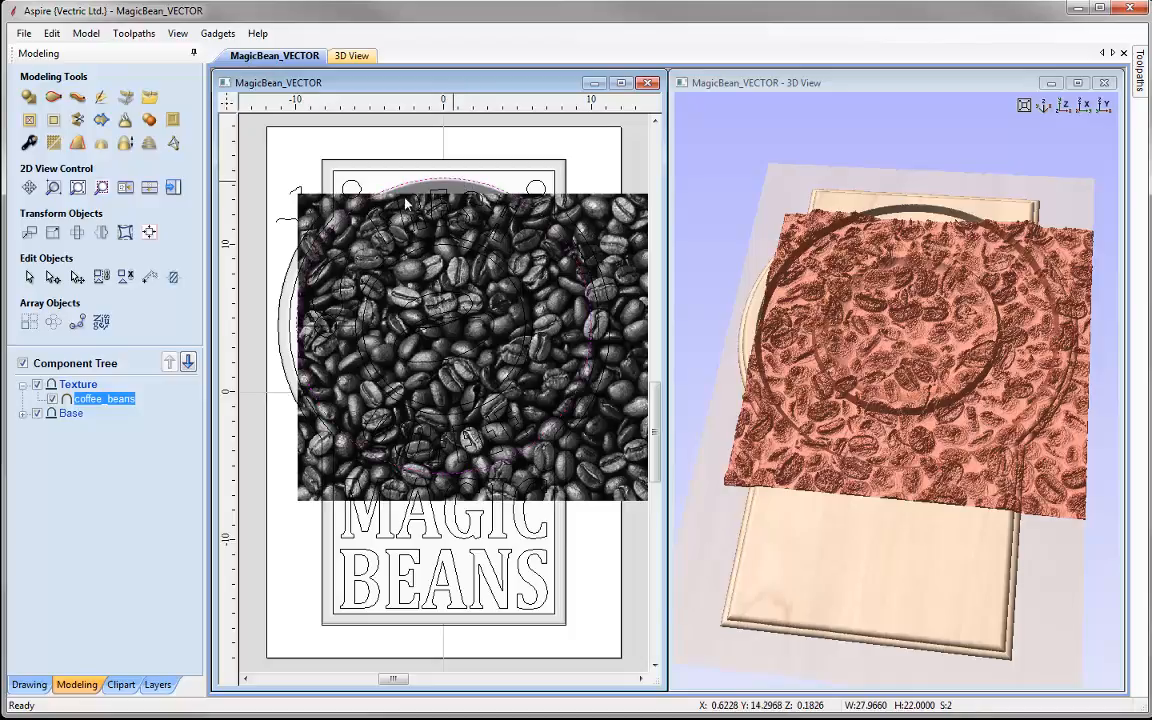
pyautogui.click(150, 233)
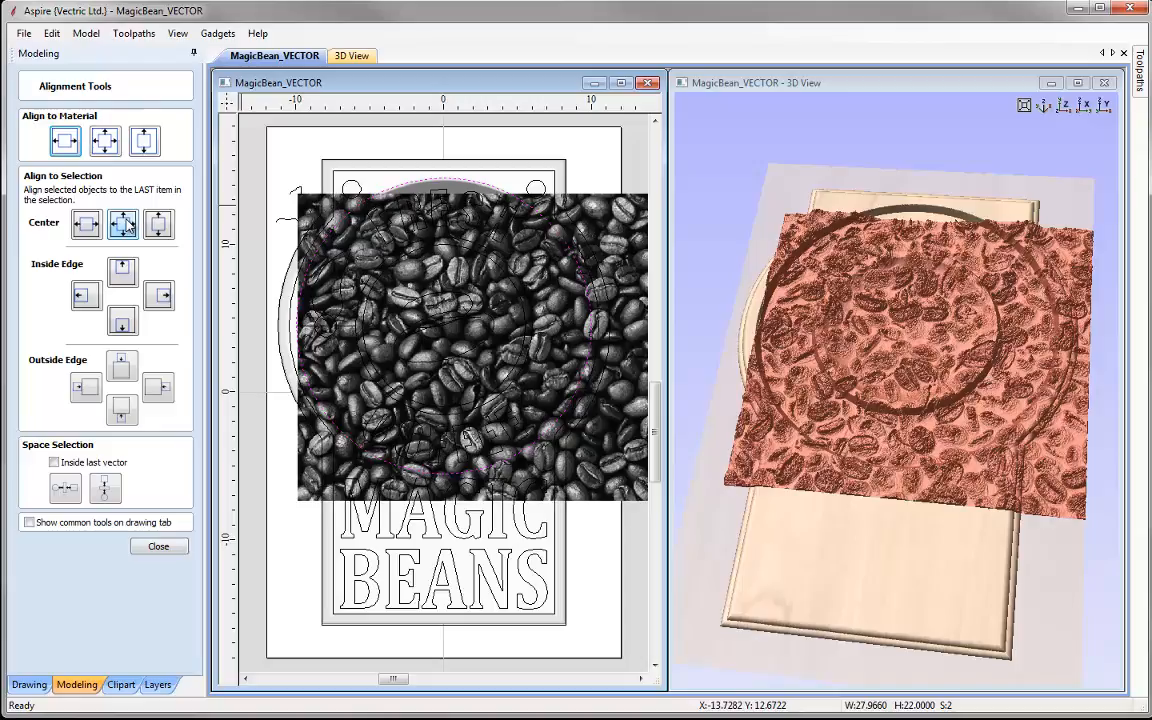
pyautogui.click(124, 224)
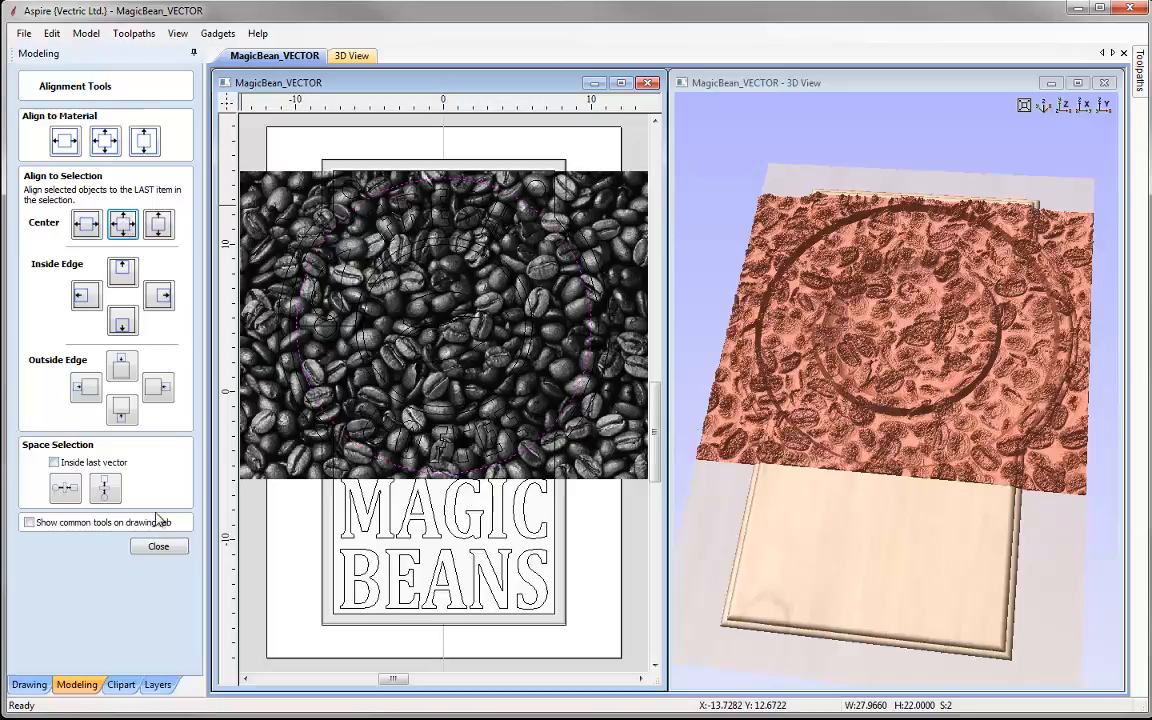
pyautogui.click(159, 546)
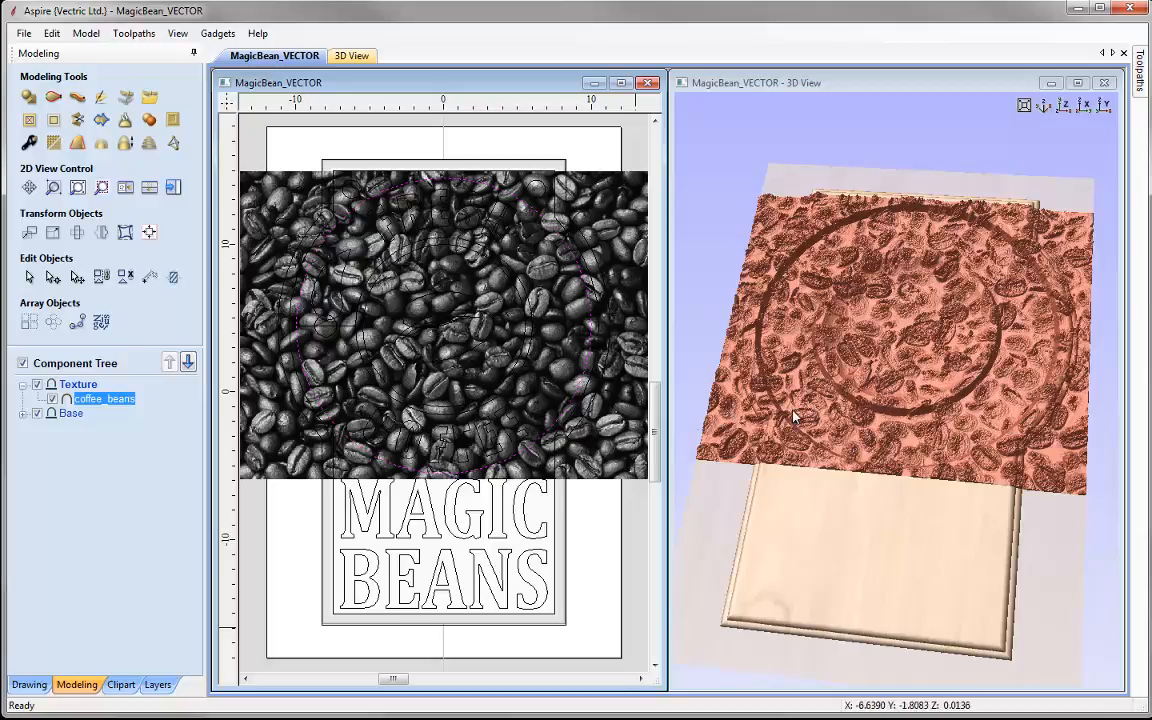
# Smooth the coffee_beans component with the maximum smoothing amount, preserving transparency.
pyautogui.click(53, 143)
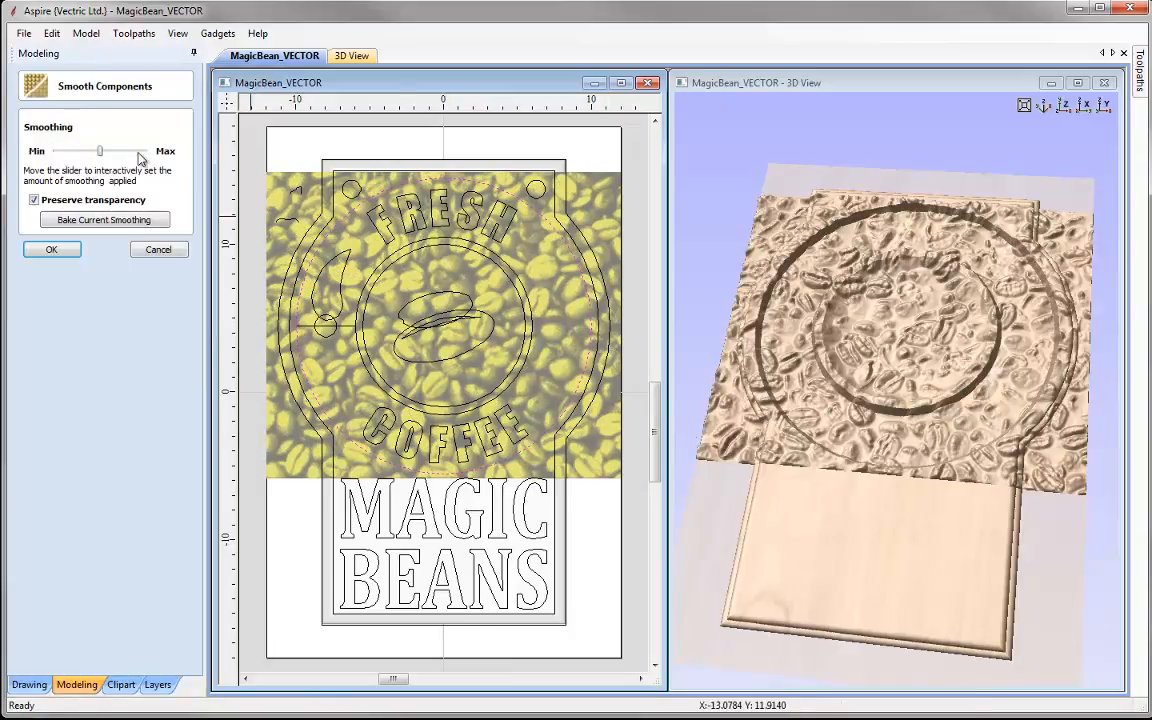
pyautogui.moveTo(99, 150); pyautogui.dragTo(216, 166)
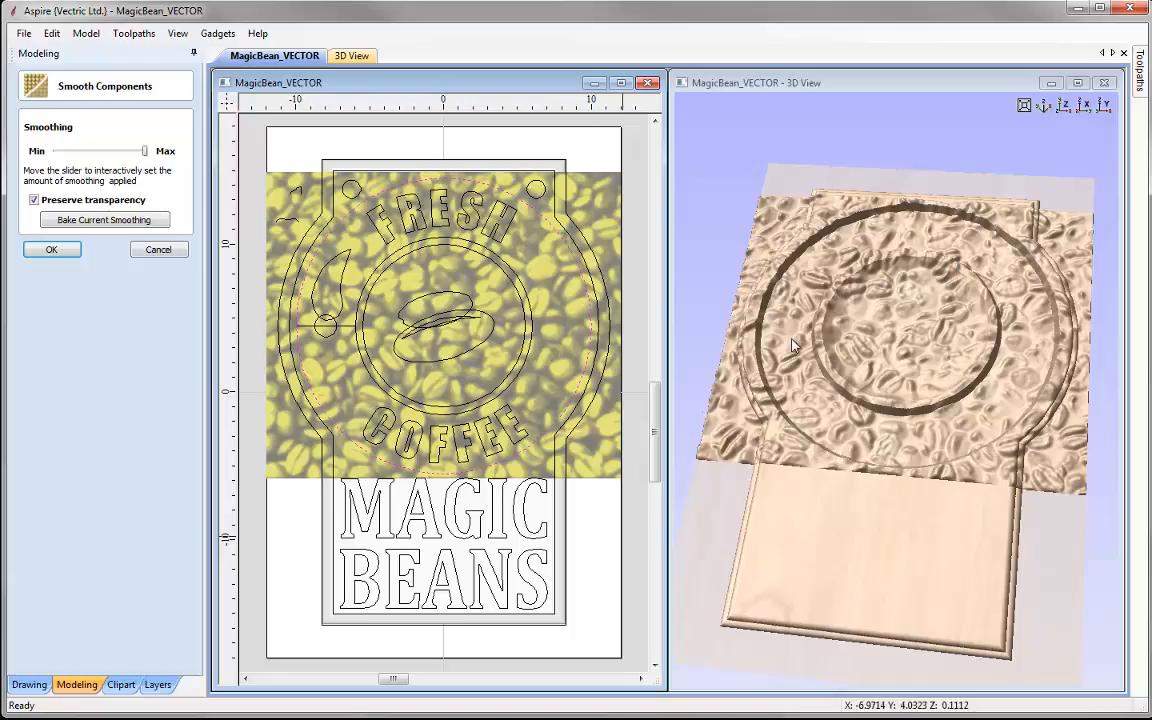
pyautogui.click(51, 249)
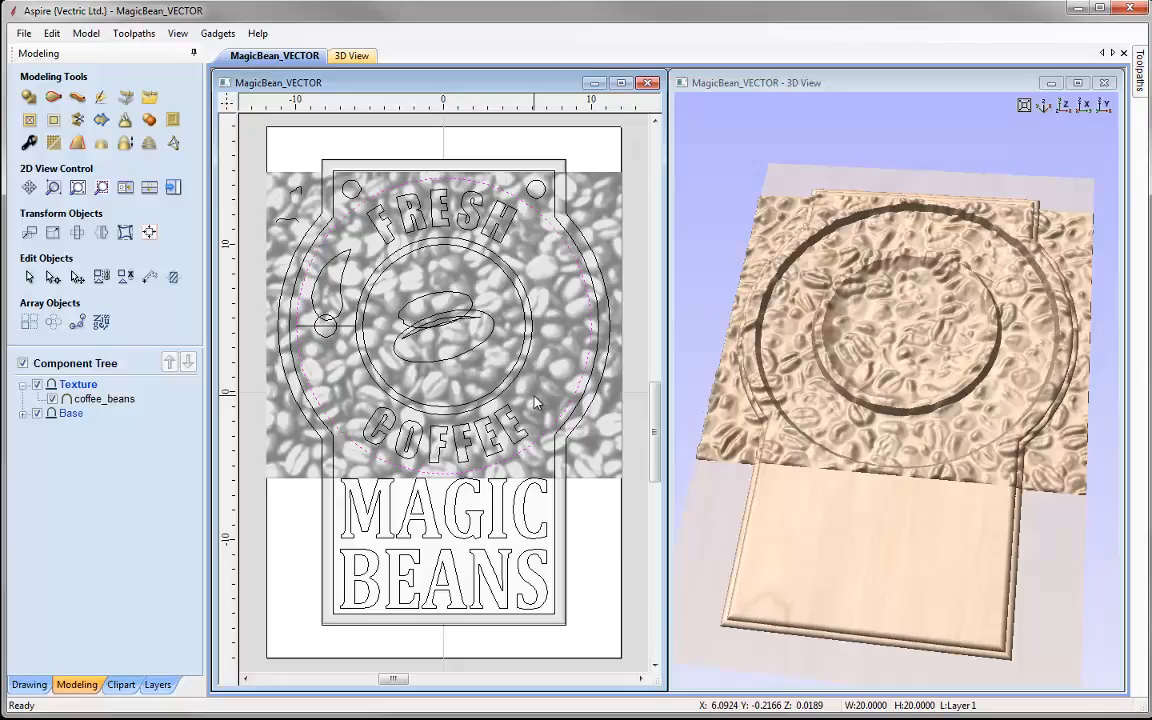
# Trim the coffee_beans component to the ring between the outer circle and the circle around the dish, and check it in 3D.
pyautogui.click(487, 336)
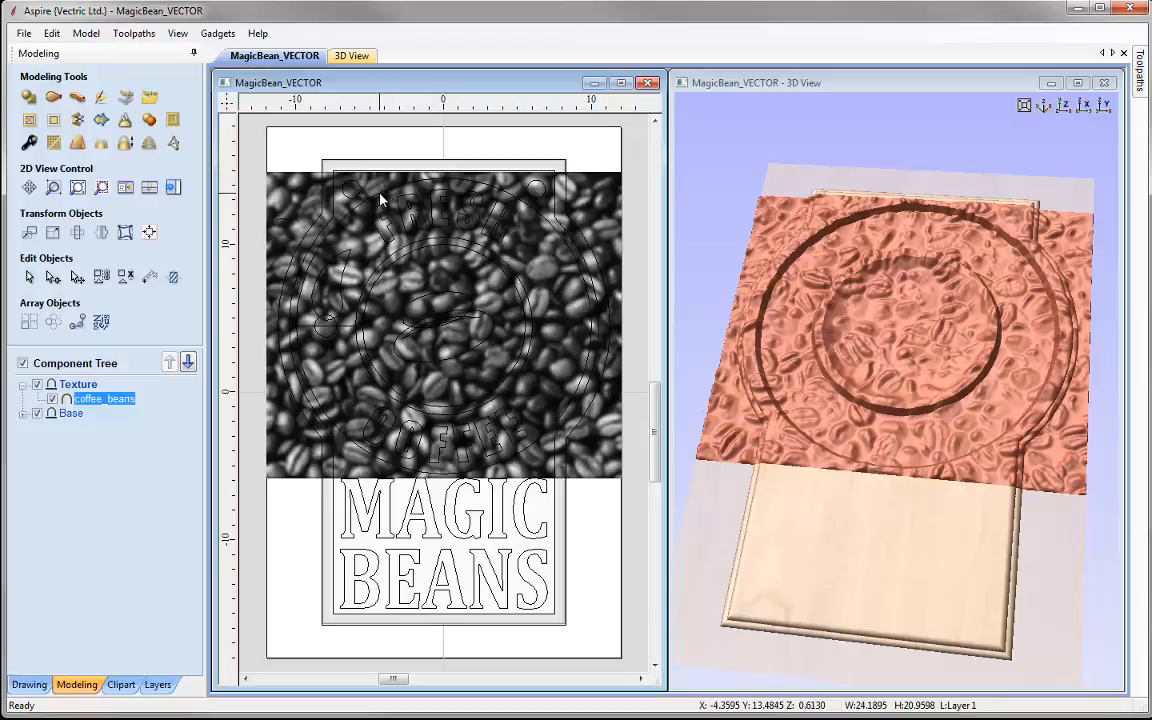
pyautogui.click(398, 250)
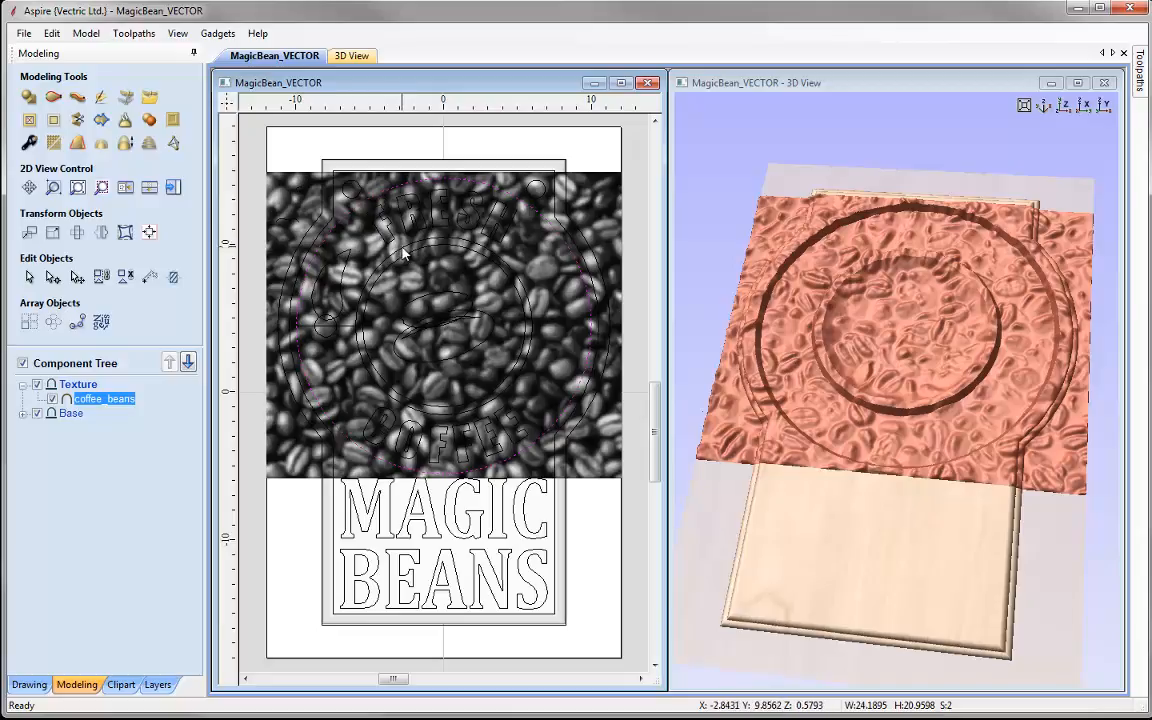
pyautogui.keyDown('shift'); pyautogui.click(404, 253); pyautogui.keyUp('shift')
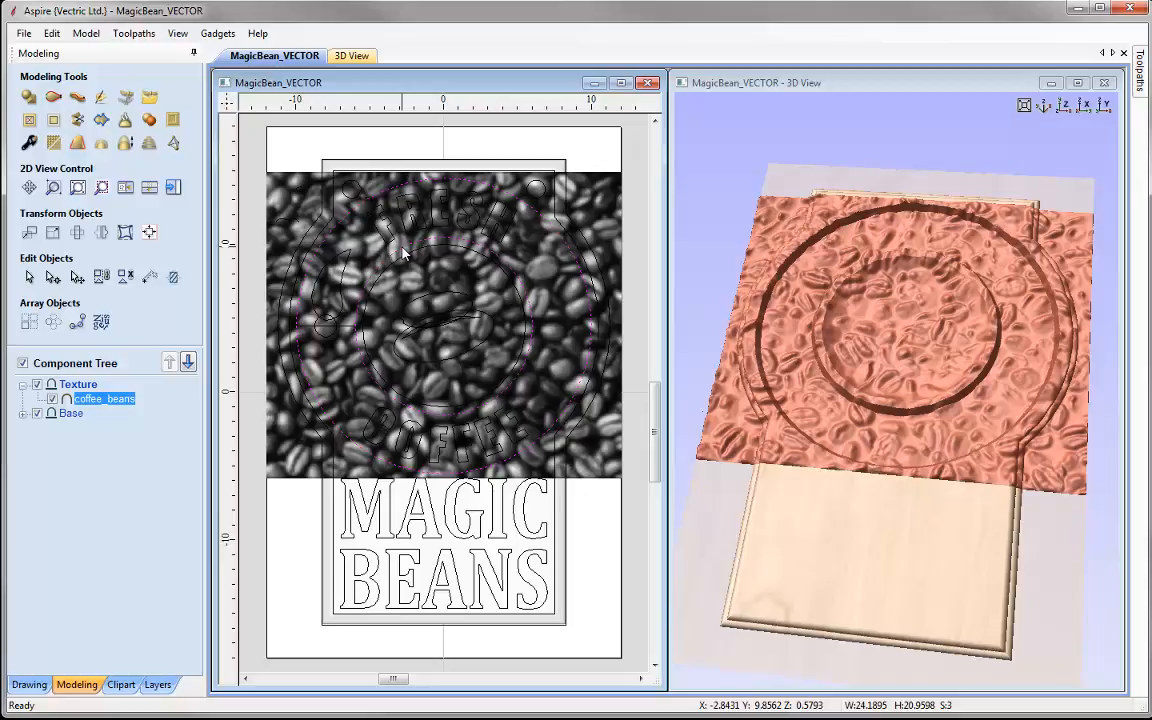
pyautogui.click(55, 122)
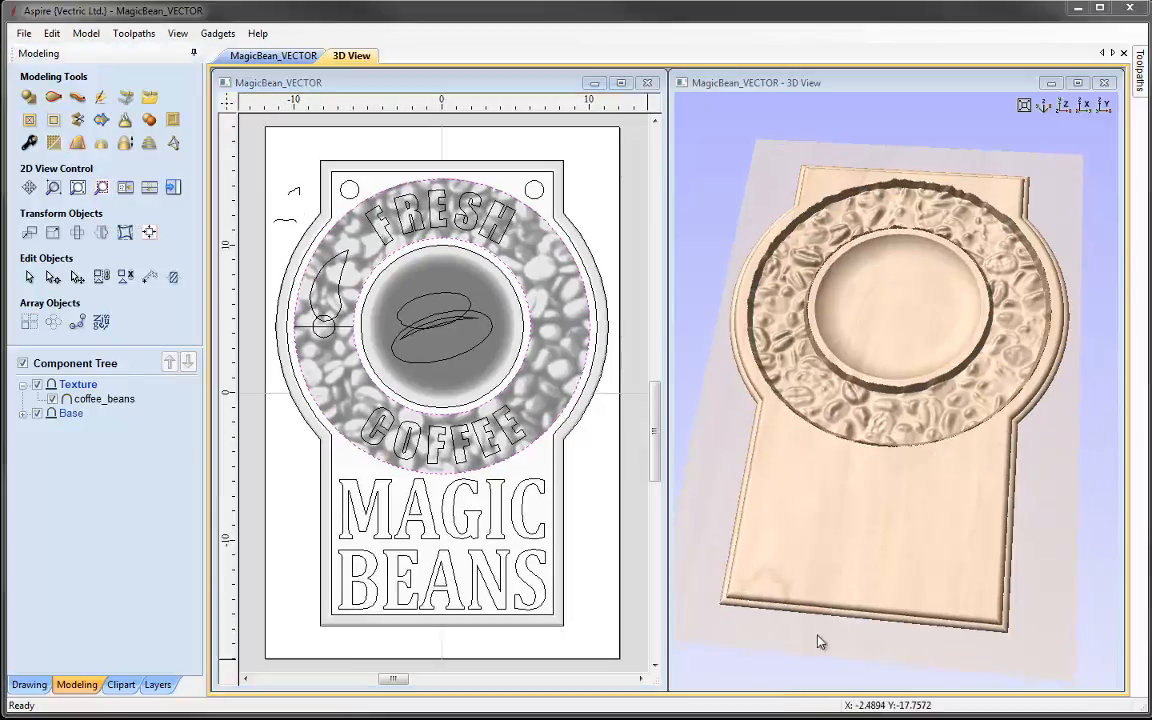
pyautogui.moveTo(851, 604); pyautogui.dragTo(842, 623)
pyautogui.moveTo(831, 565)
pyautogui.mouseDown()
pyautogui.moveTo(830, 547)
pyautogui.moveTo(890, 546)
pyautogui.moveTo(853, 565)
pyautogui.mouseUp()
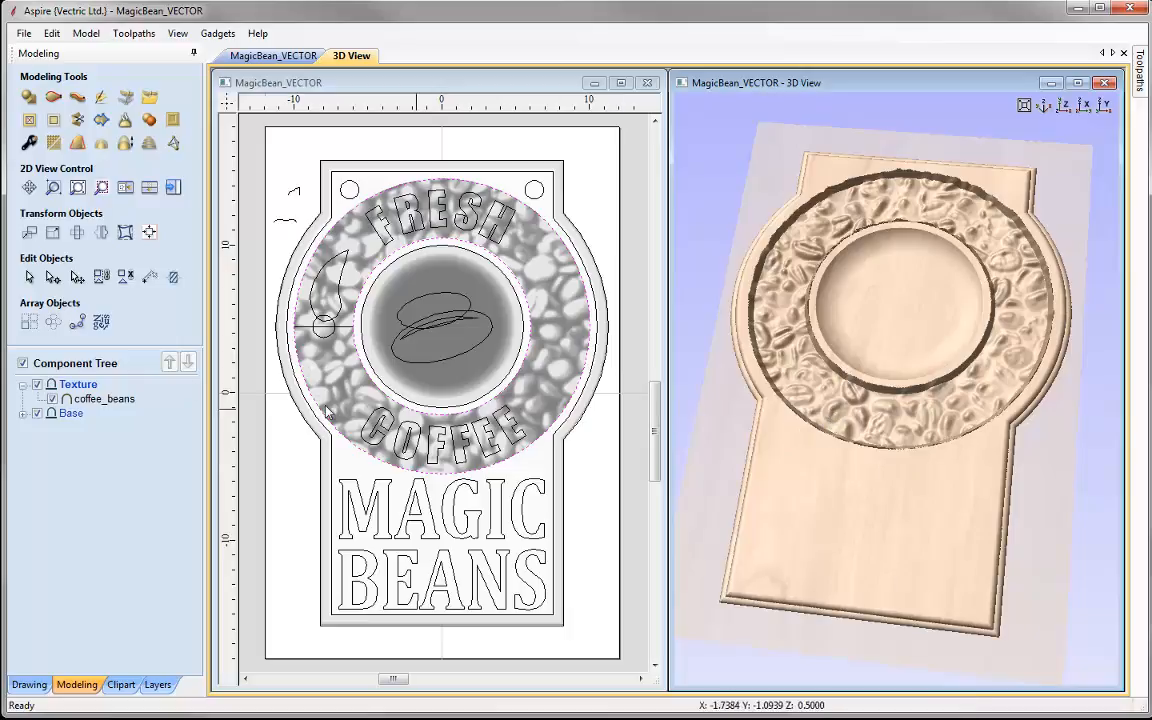
# Change the Texture level's combine mode to Merge and check the ring from another angle in 3D.
pyautogui.rightClick(88, 389)
pyautogui.moveTo(170, 397)
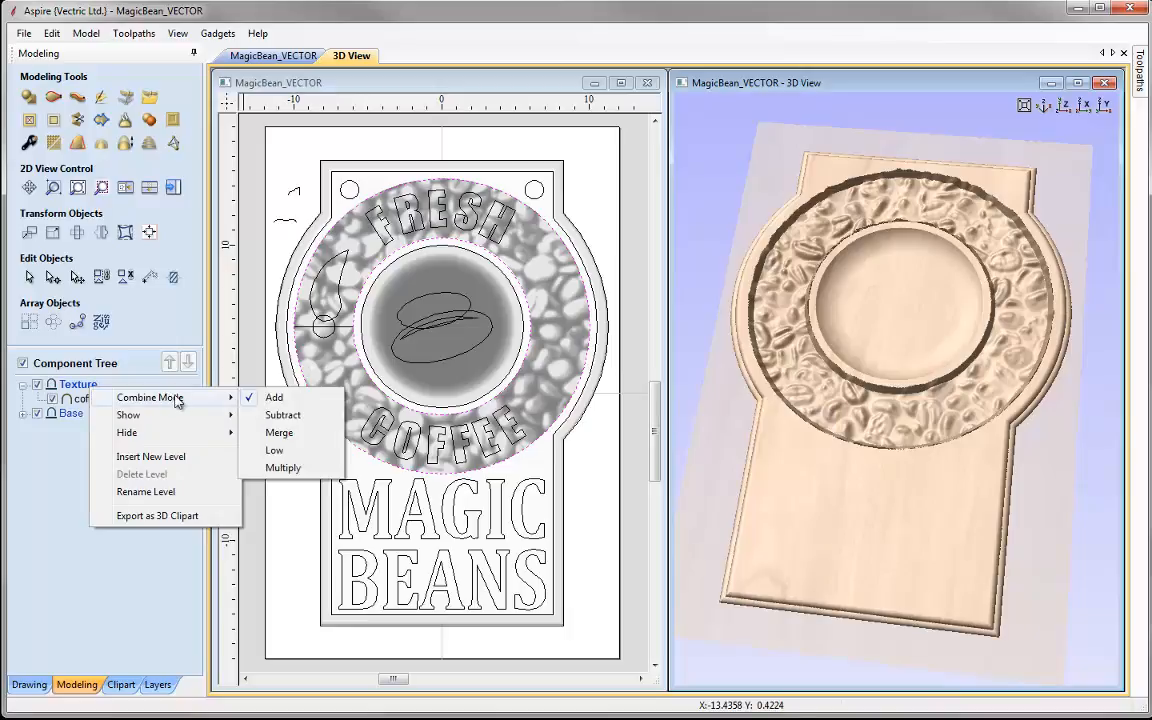
pyautogui.click(279, 432)
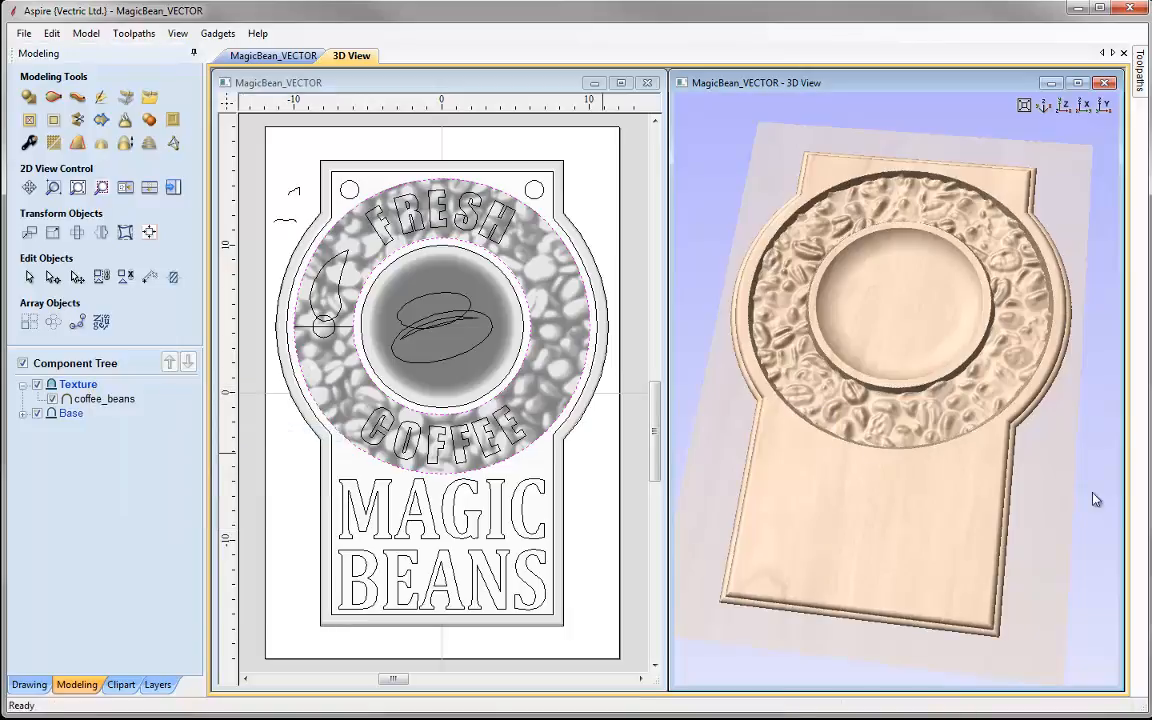
pyautogui.moveTo(840, 401); pyautogui.dragTo(817, 514)
pyautogui.moveTo(763, 362); pyautogui.dragTo(843, 405)
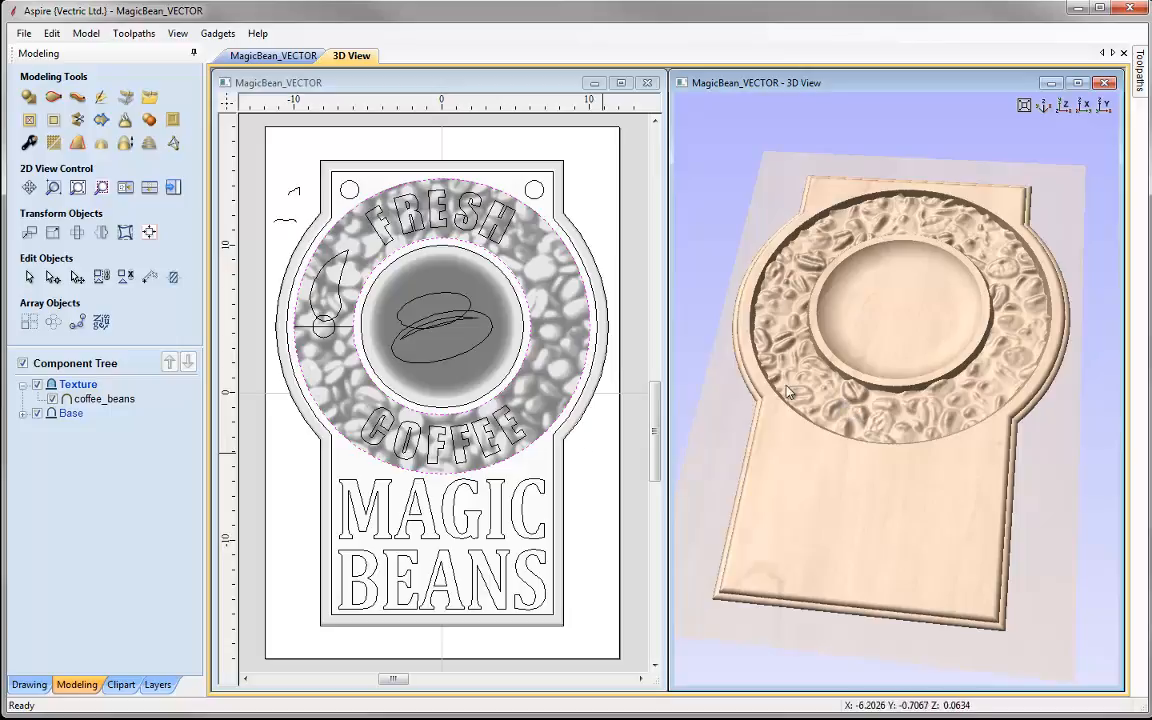
# Set the shape height of the coffee_beans component to 0.2 inches.
pyautogui.moveTo(107, 405)
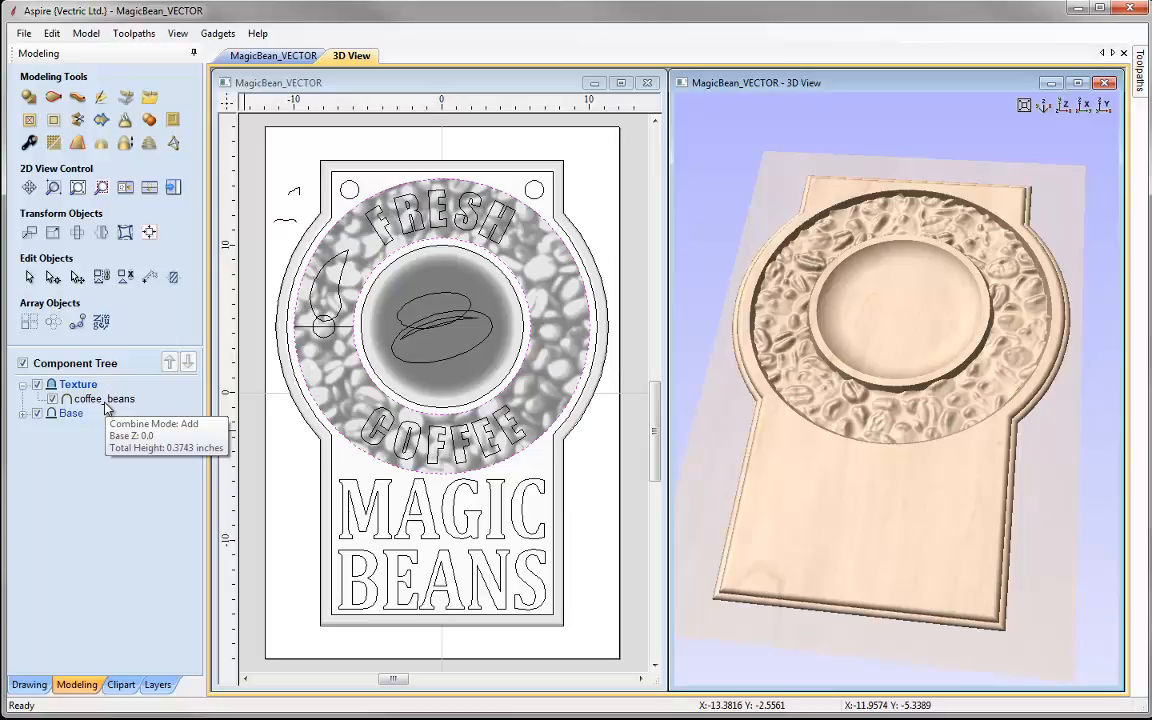
pyautogui.doubleClick(105, 400)
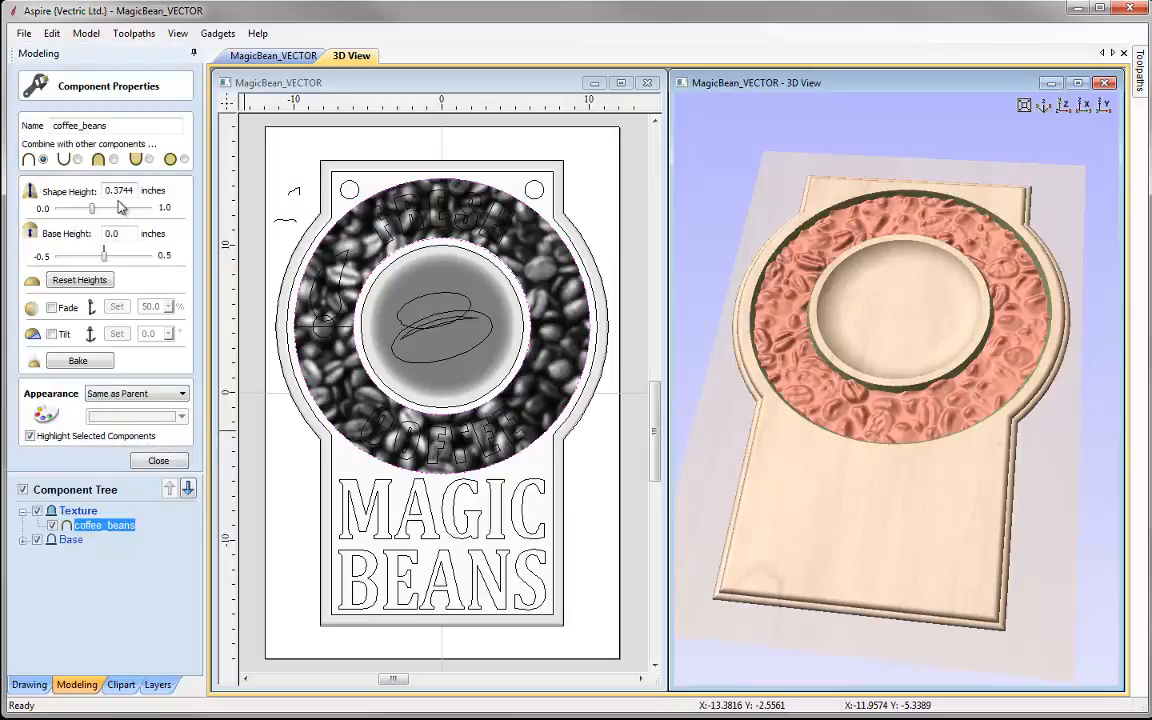
pyautogui.moveTo(112, 191); pyautogui.dragTo(160, 197)
pyautogui.press('Return')
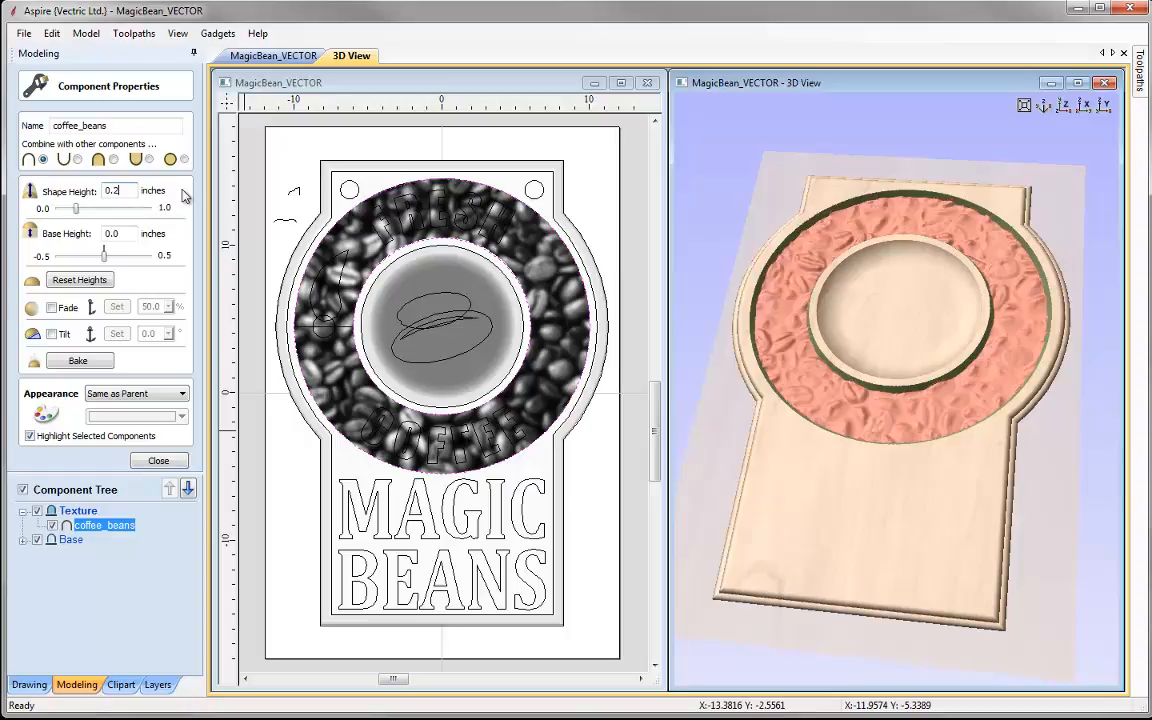
pyautogui.click(158, 461)
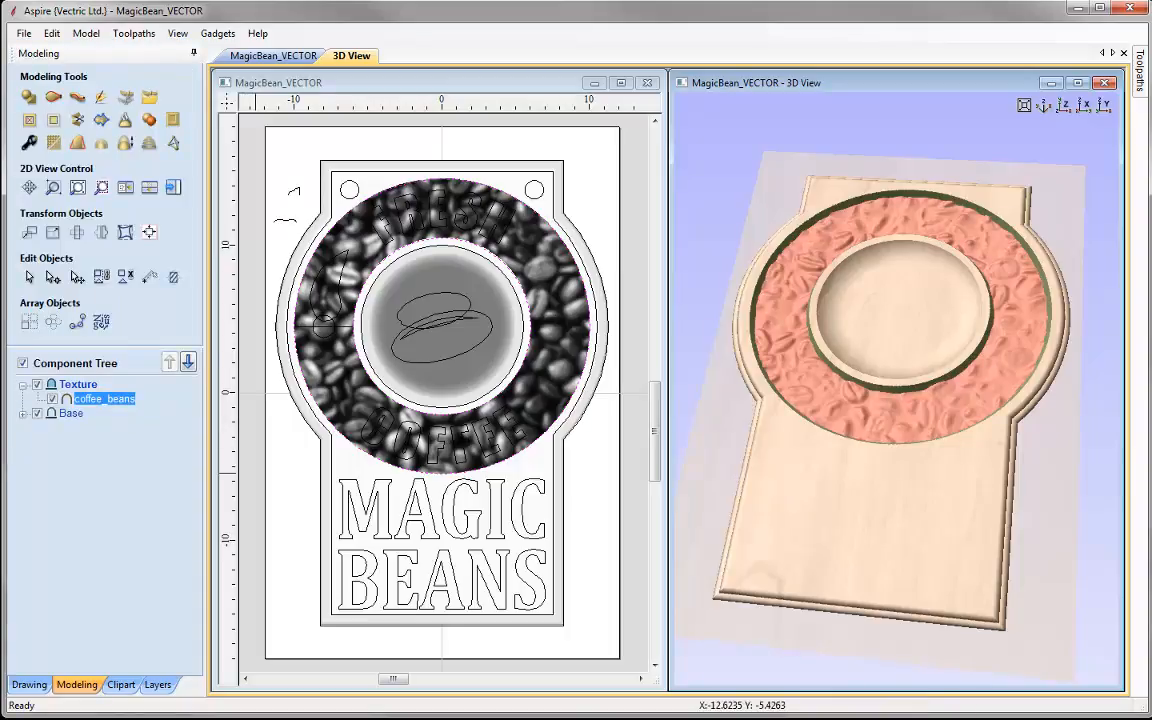
# Collapse the Texture level and hide all components, and insert a new level named Leaves.
pyautogui.click(22, 385)
pyautogui.click(24, 363)
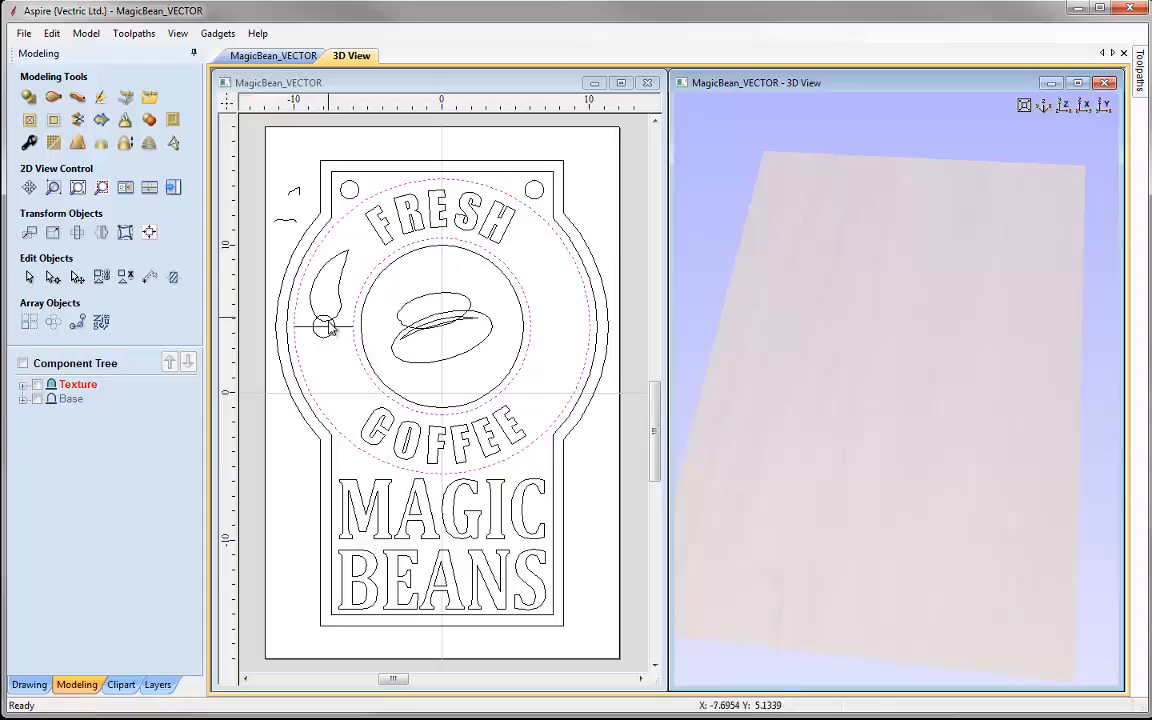
pyautogui.rightClick(85, 388)
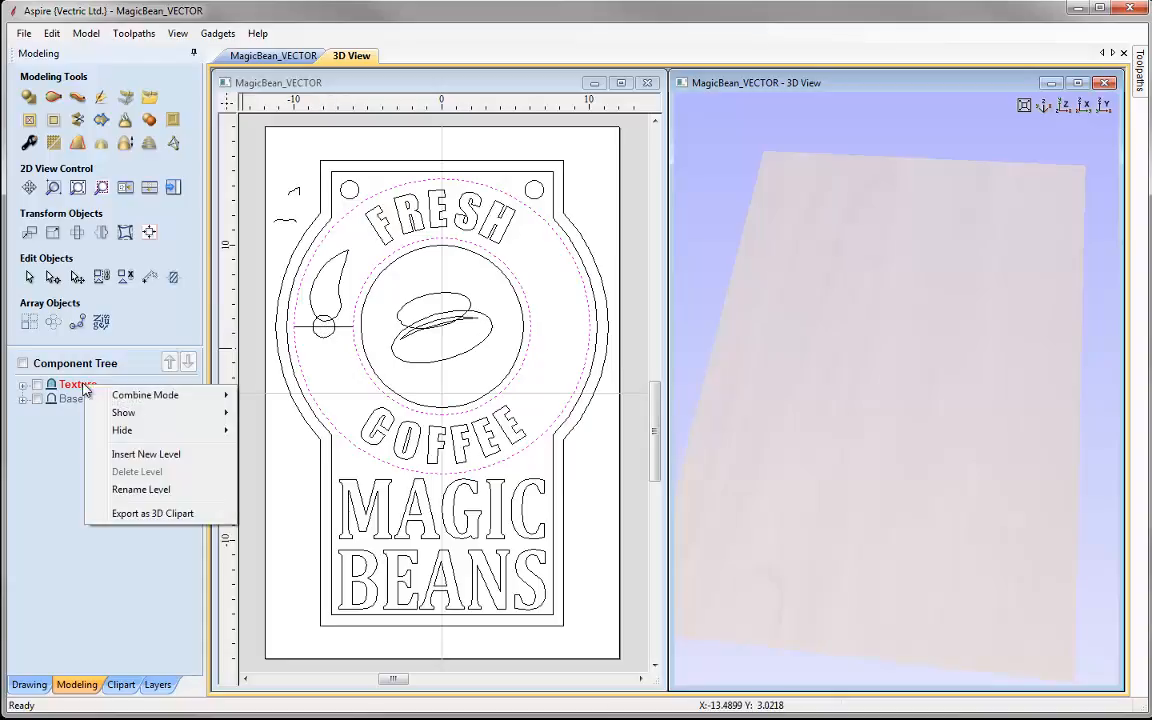
pyautogui.click(200, 458)
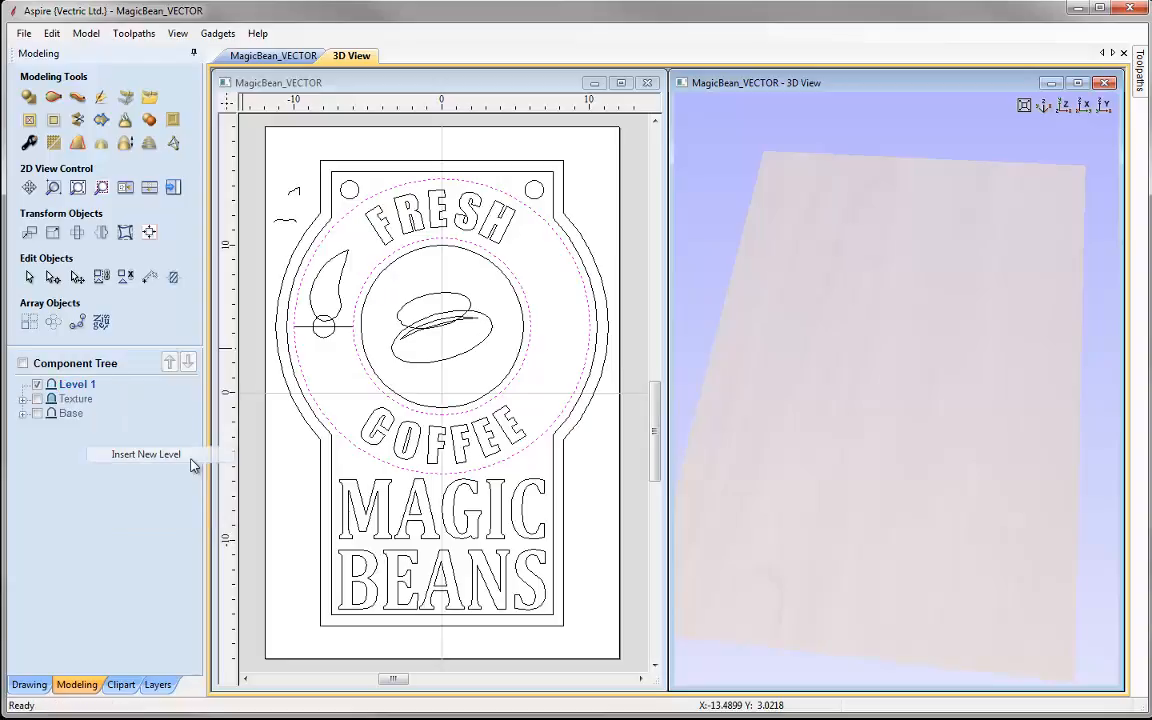
pyautogui.rightClick(75, 388)
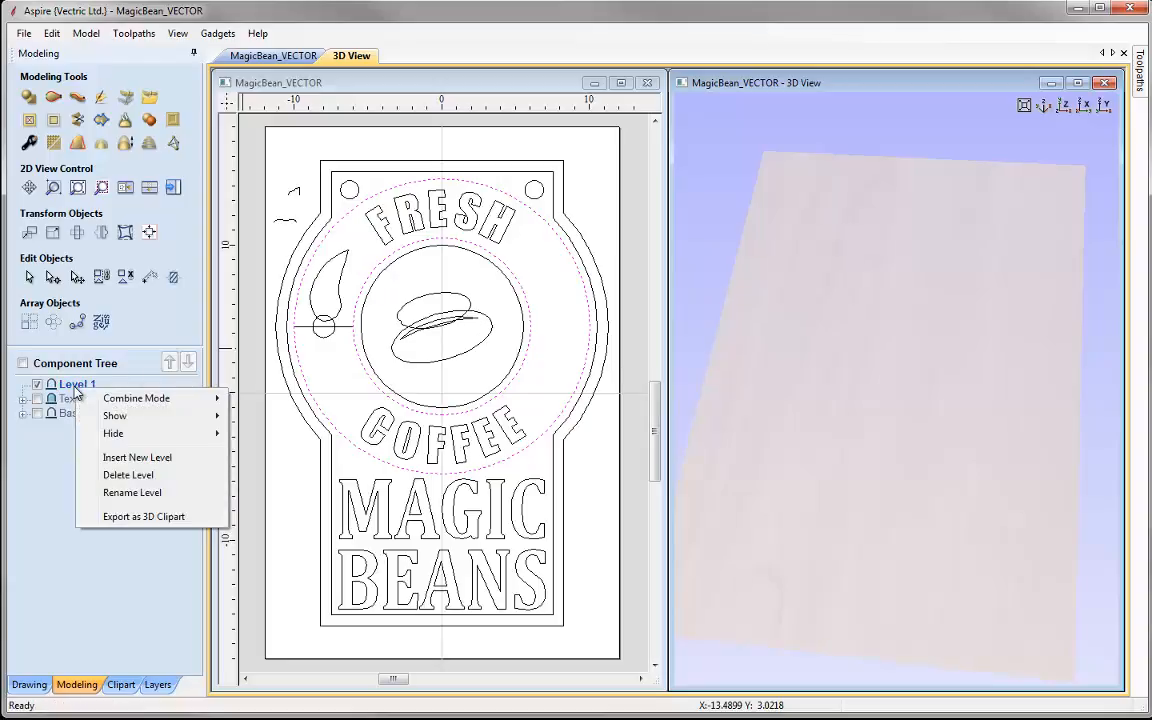
pyautogui.click(141, 488)
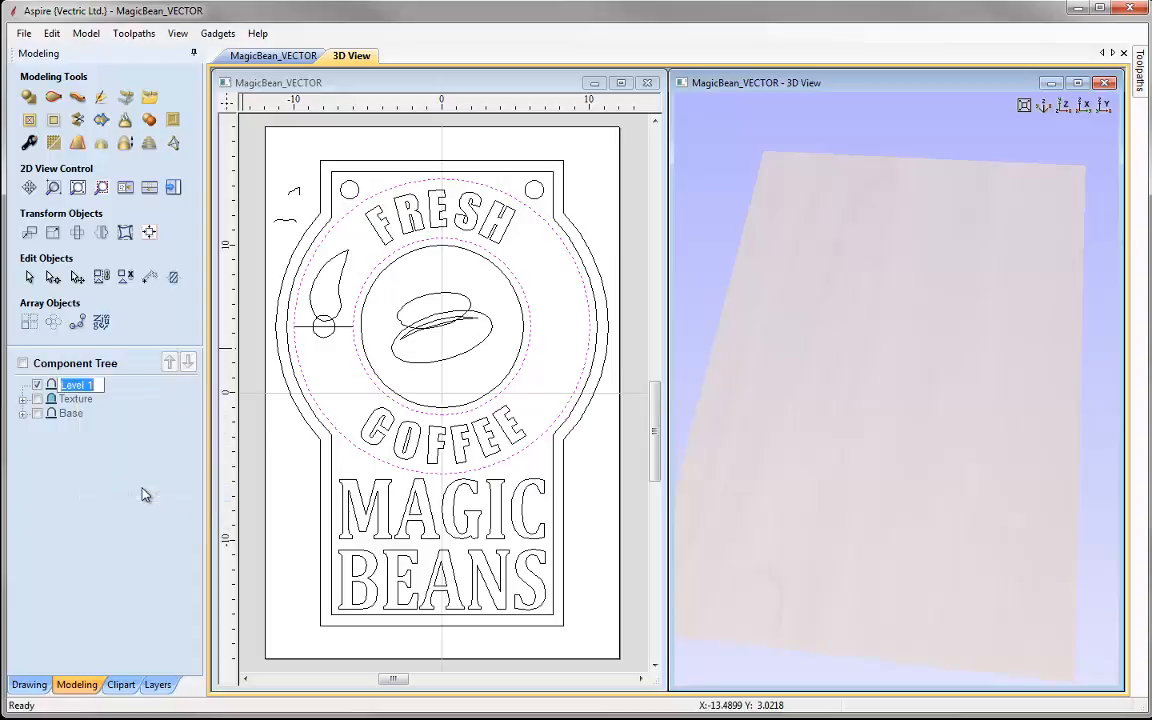
pyautogui.write('L')
pyautogui.press('Return')
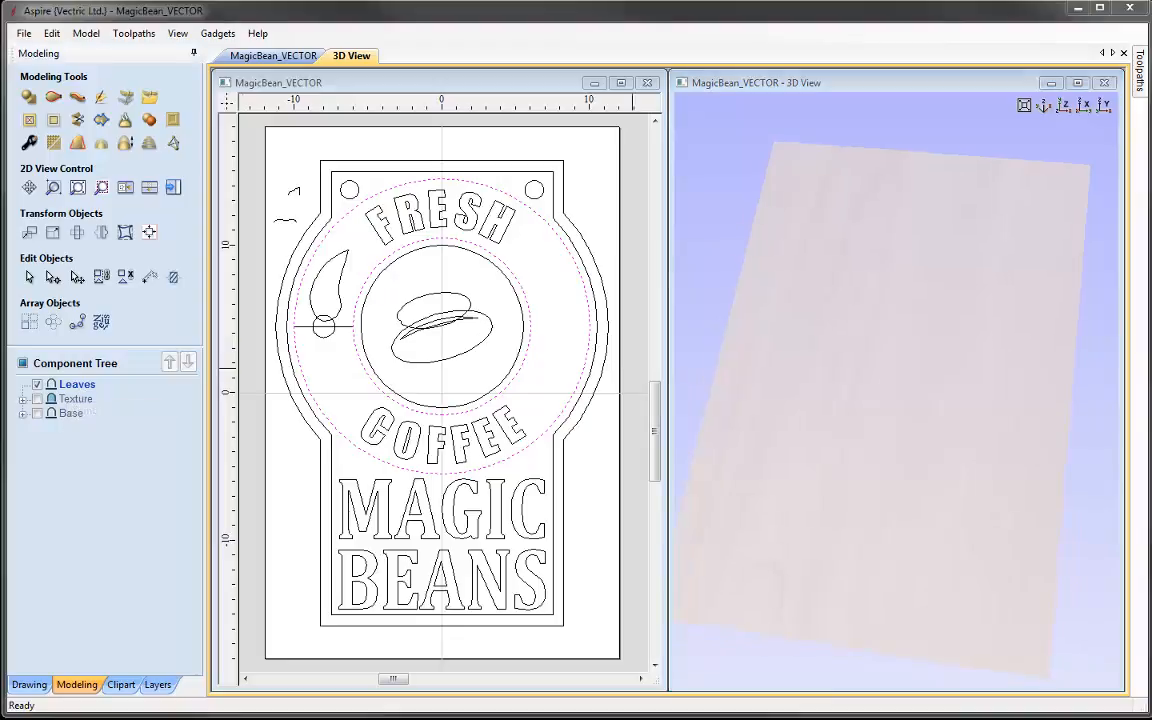
# Set up a 90-degree round shape from the small circle below the leaf outline, scaled to an exact height of 0.25 inches.
pyautogui.click(1065, 108)
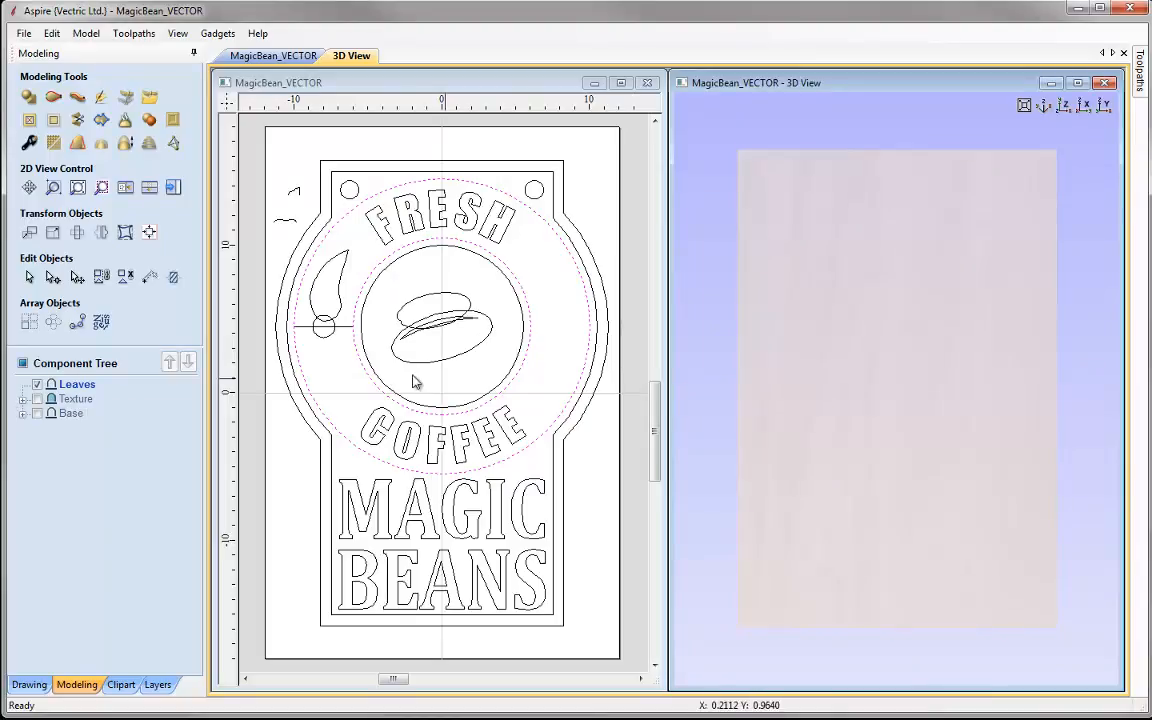
pyautogui.click(320, 334)
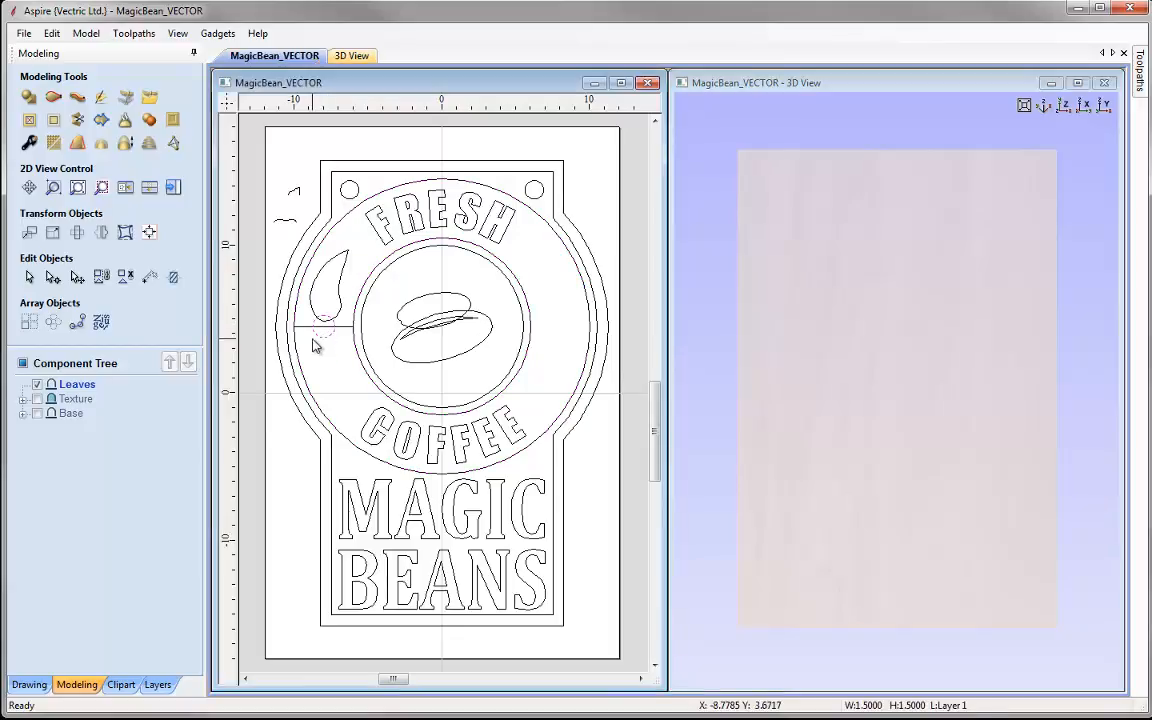
pyautogui.click(27, 99)
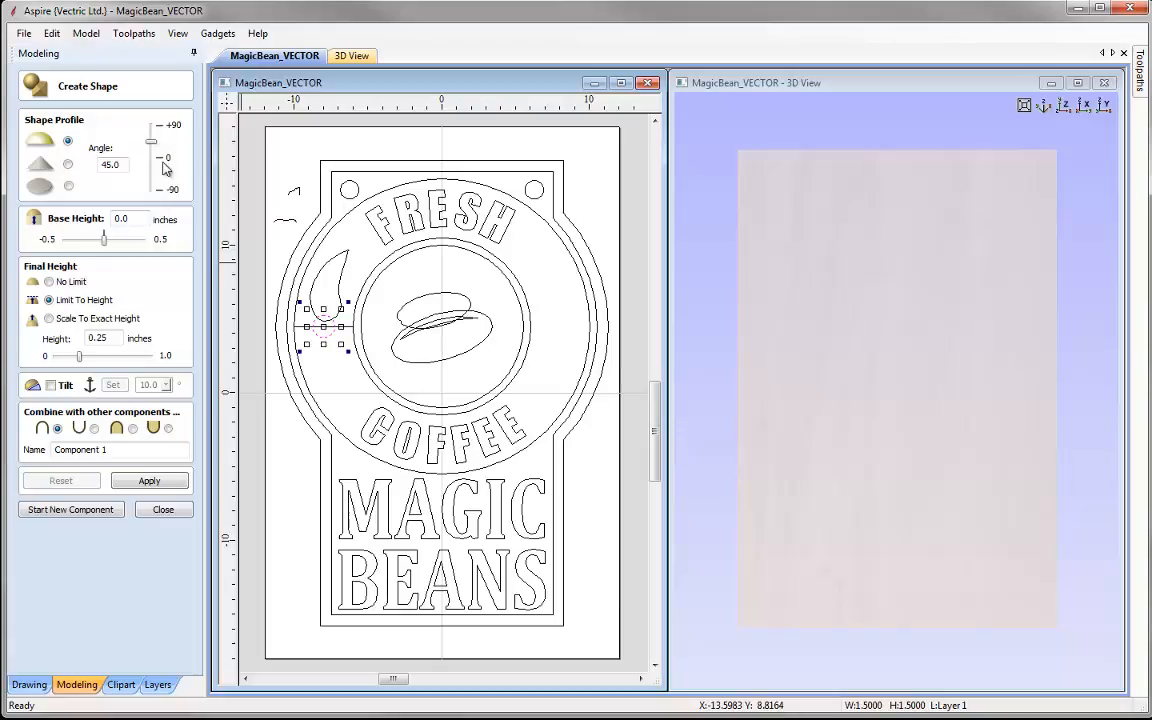
pyautogui.doubleClick(123, 164)
pyautogui.write('90')
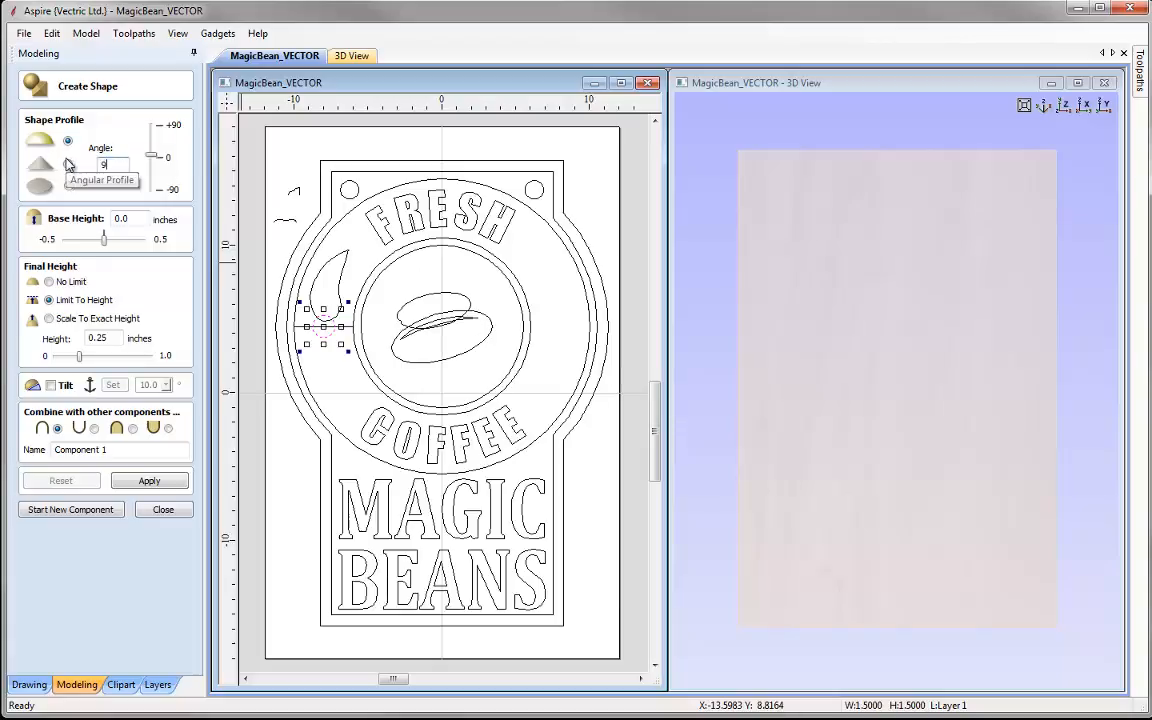
pyautogui.click(64, 321)
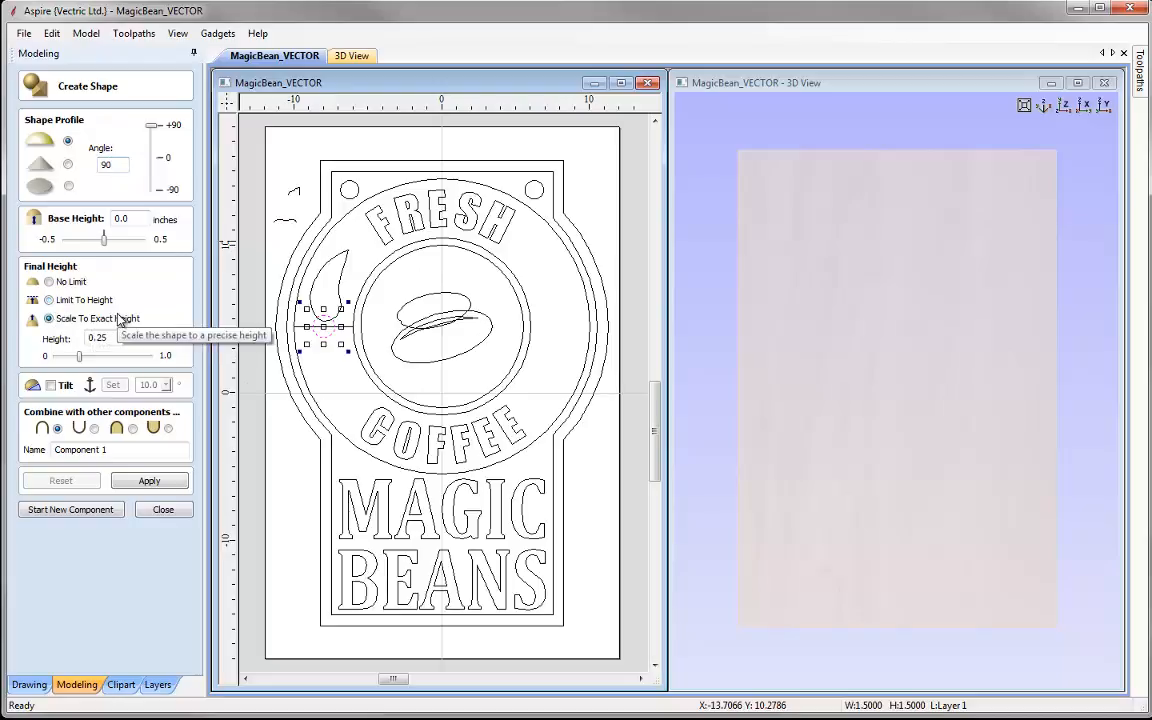
pyautogui.moveTo(94, 337); pyautogui.dragTo(113, 337)
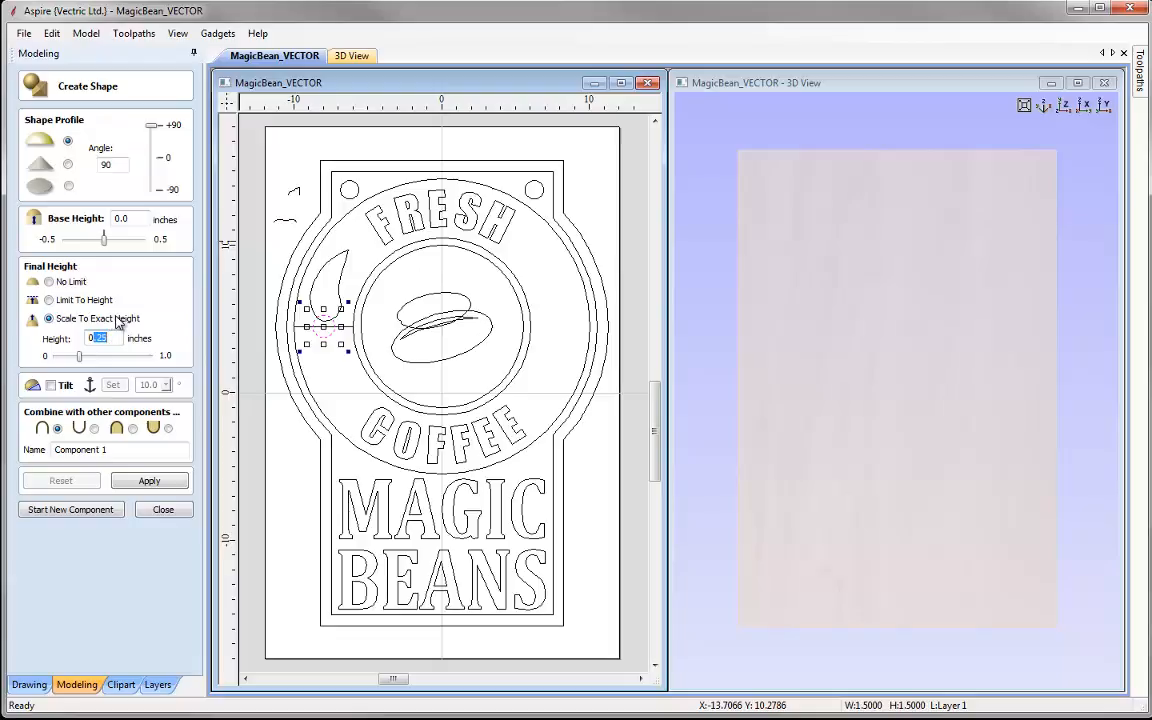
pyautogui.press('BackSpace')
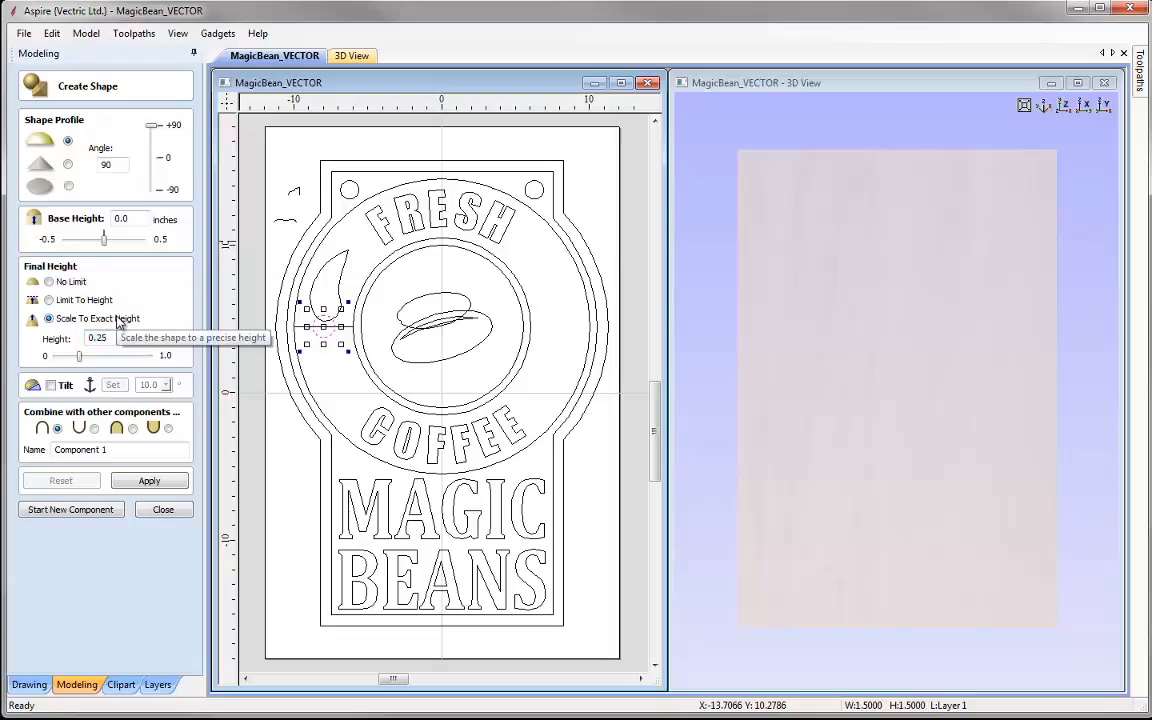
# Name the small circle's component Dome, set it to merge with other components, apply it and inspect it in 3D.
pyautogui.press('Tab')
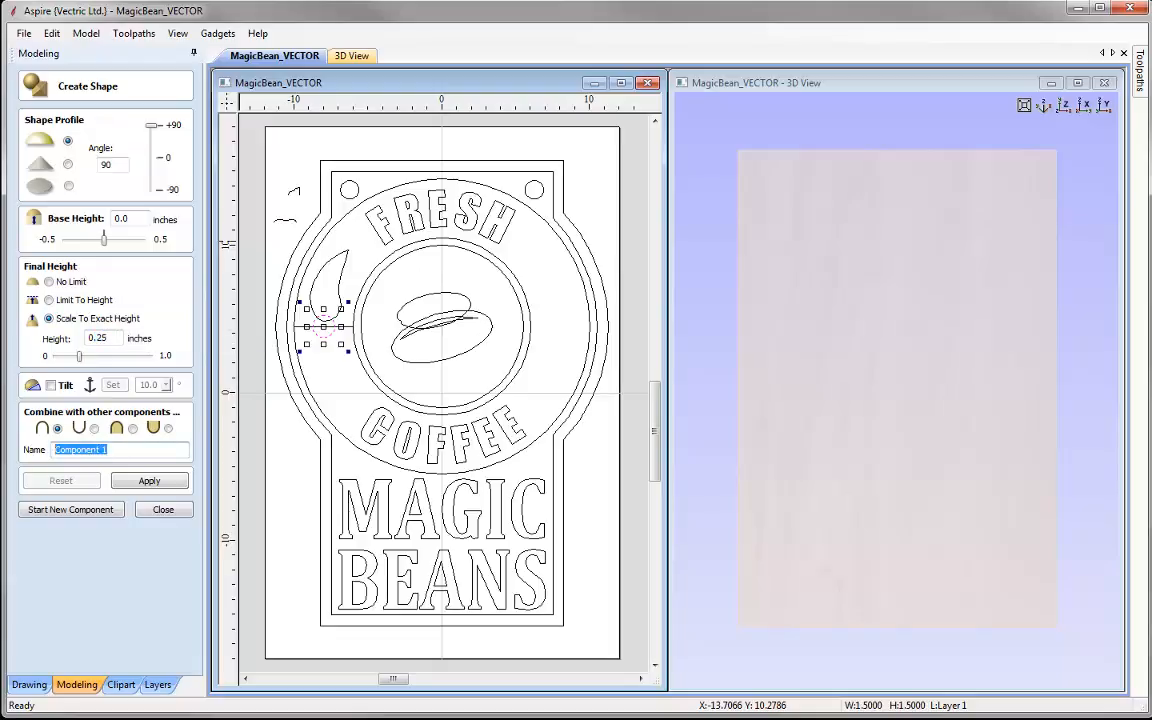
pyautogui.write('Dome')
pyautogui.click(132, 428)
pyautogui.click(146, 480)
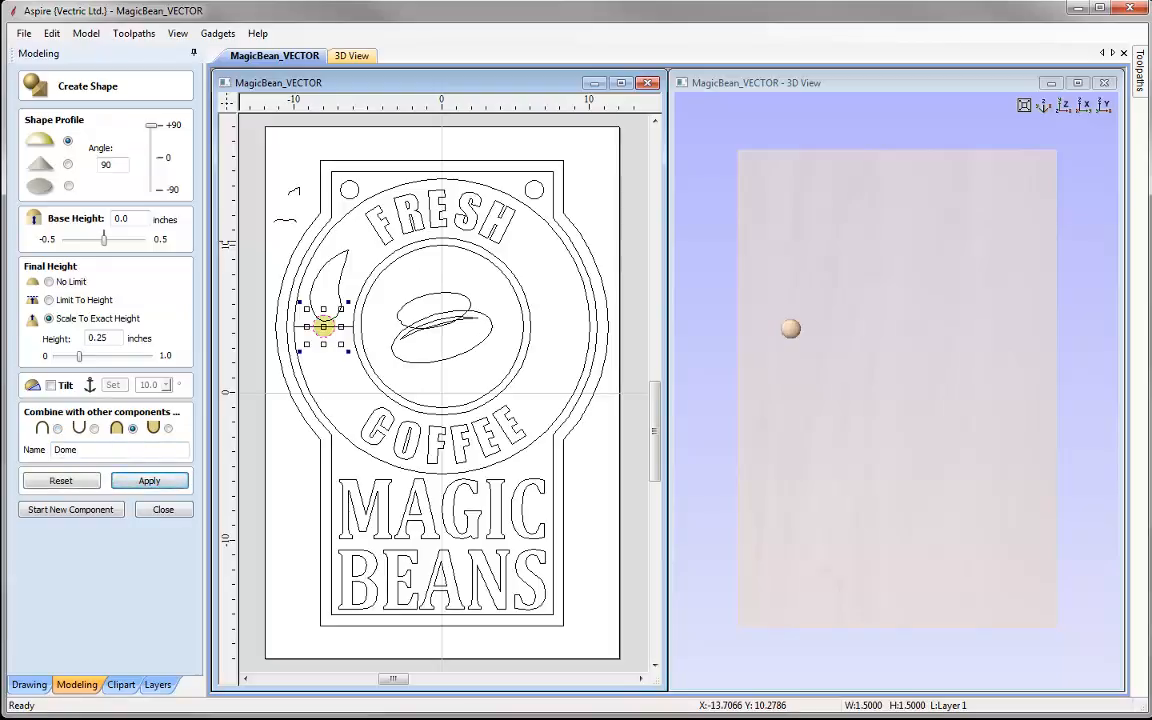
pyautogui.moveTo(752, 543); pyautogui.dragTo(689, 442)
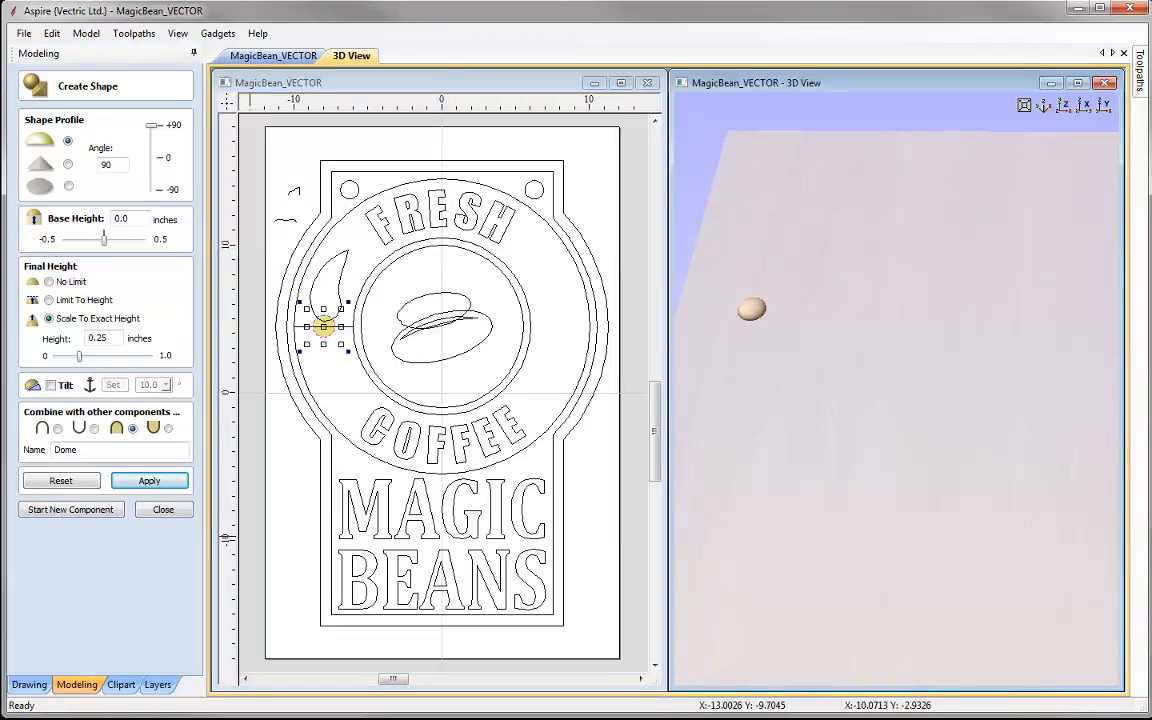
# Close the shape settings, start a Two Rail Sweep and assign the leaf's outer and inner curves as drive rails.
pyautogui.click(163, 509)
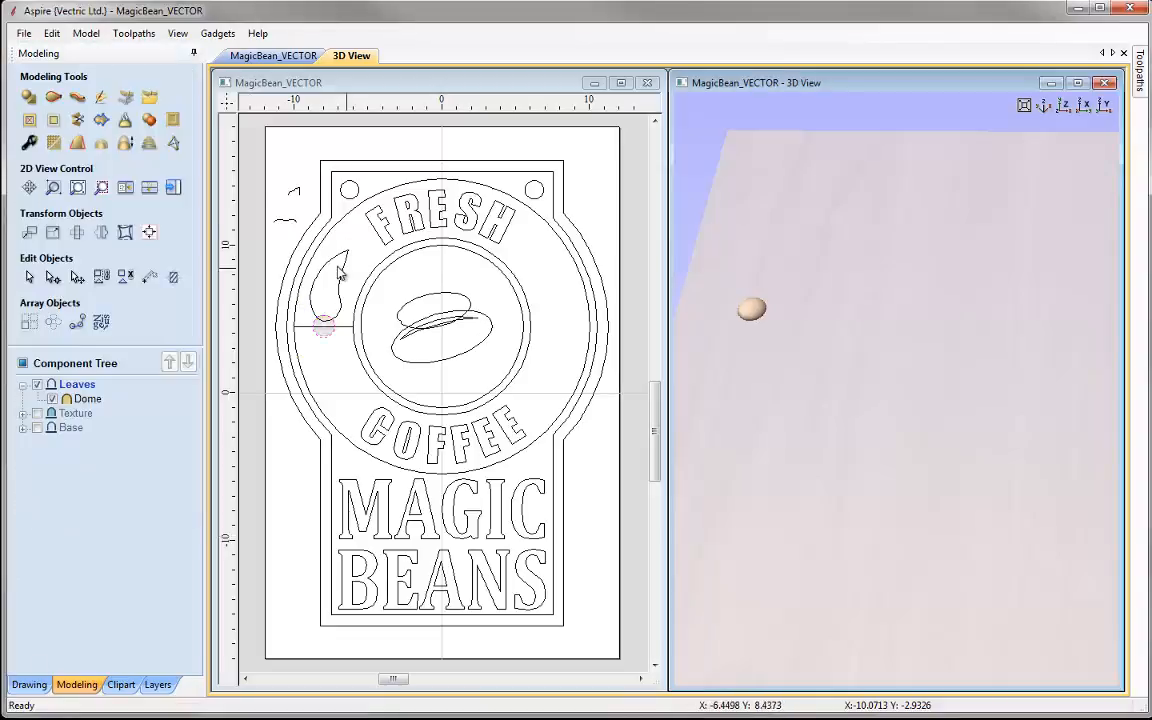
pyautogui.click(318, 268)
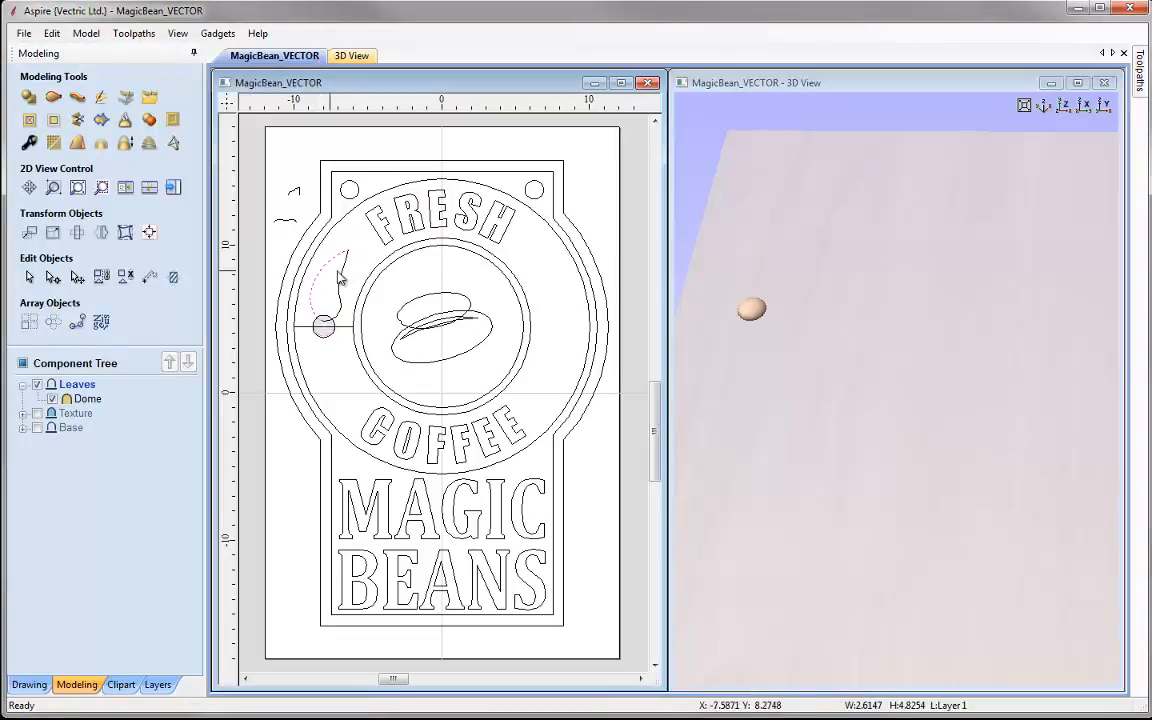
pyautogui.click(321, 268)
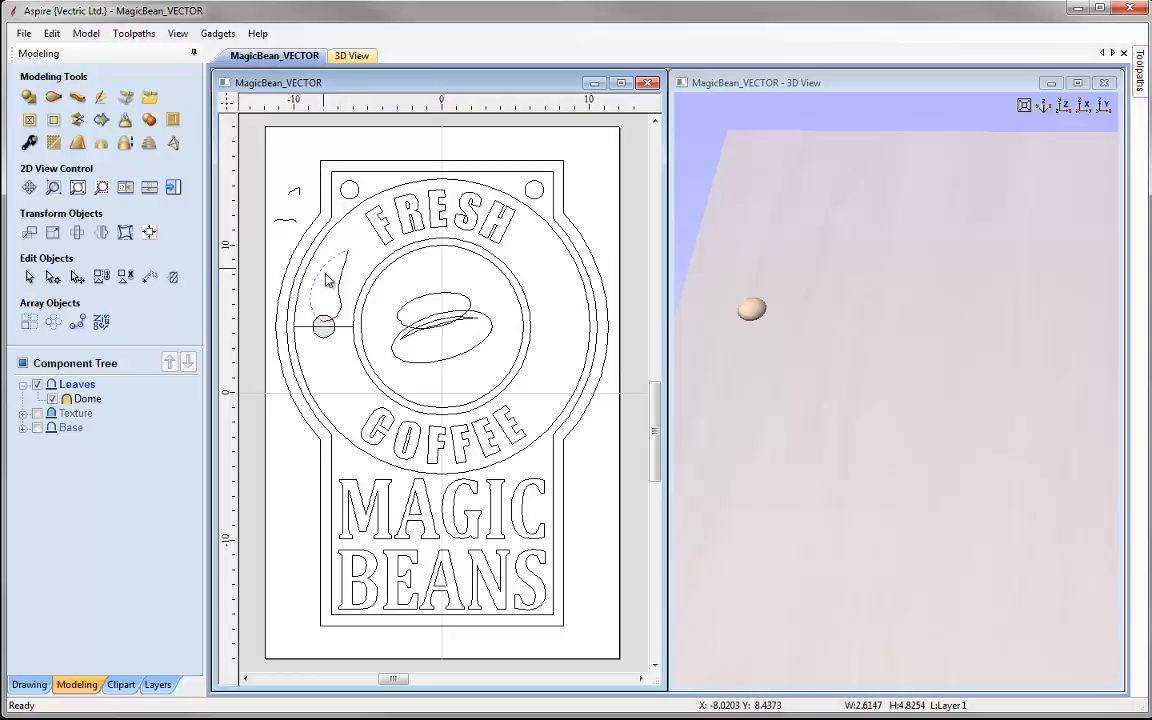
pyautogui.click(327, 267)
pyautogui.click(286, 220)
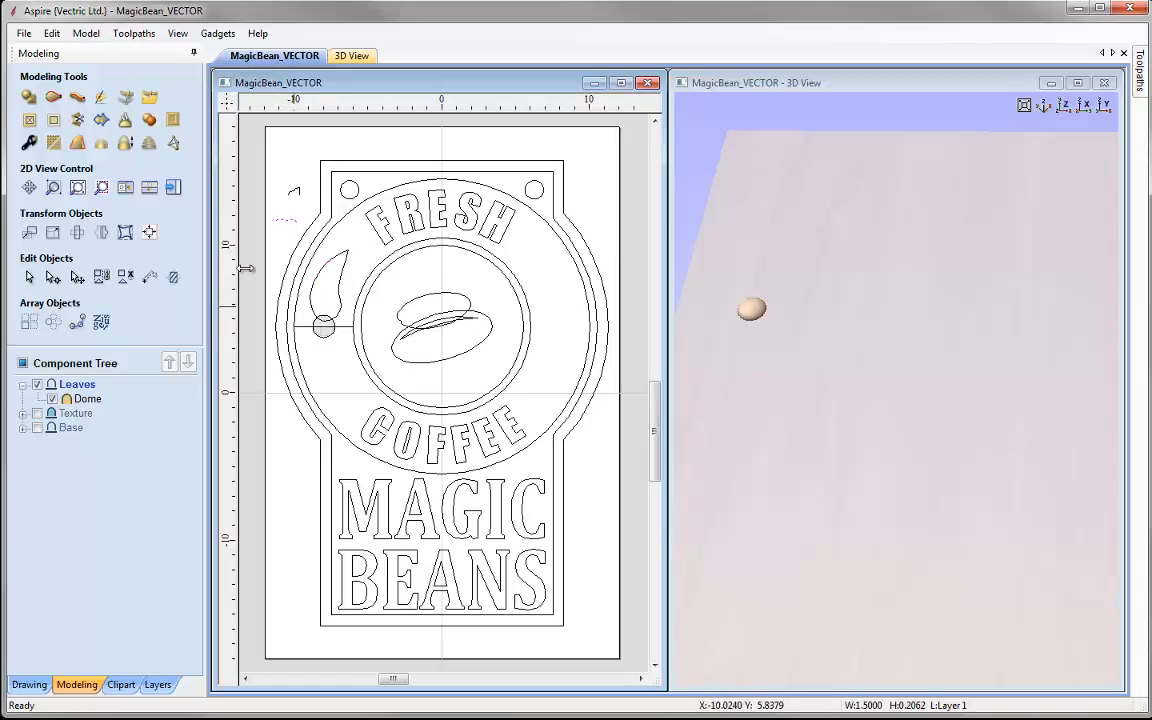
pyautogui.click(54, 100)
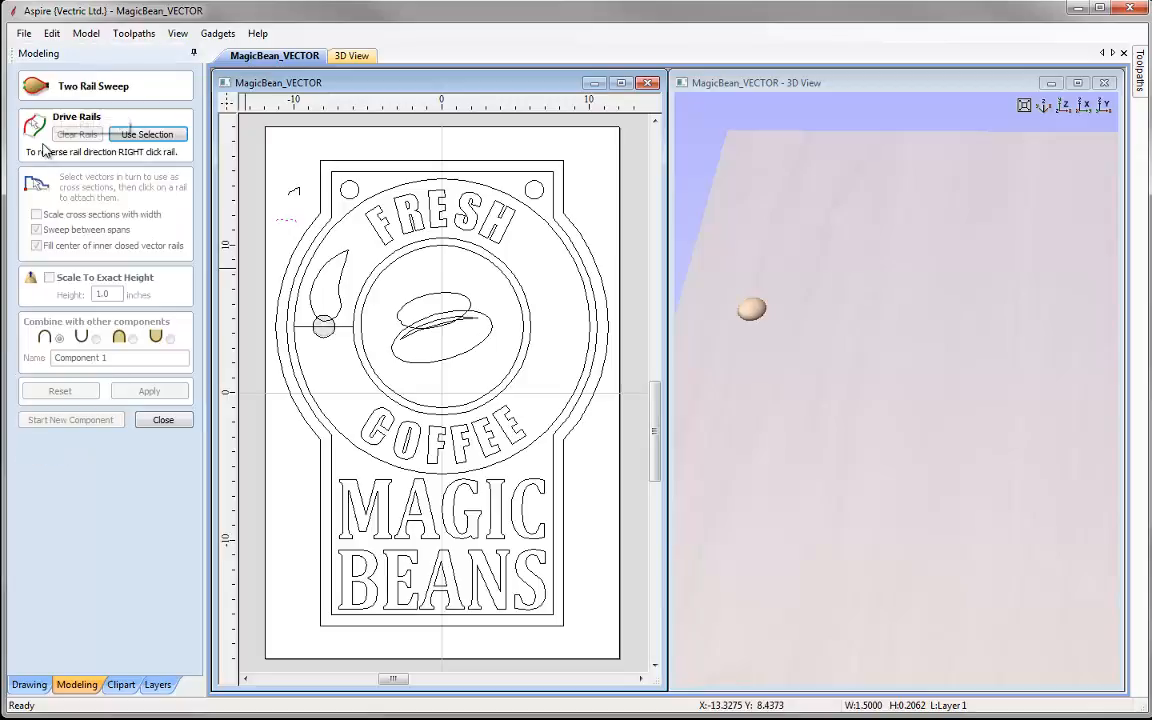
pyautogui.click(325, 267)
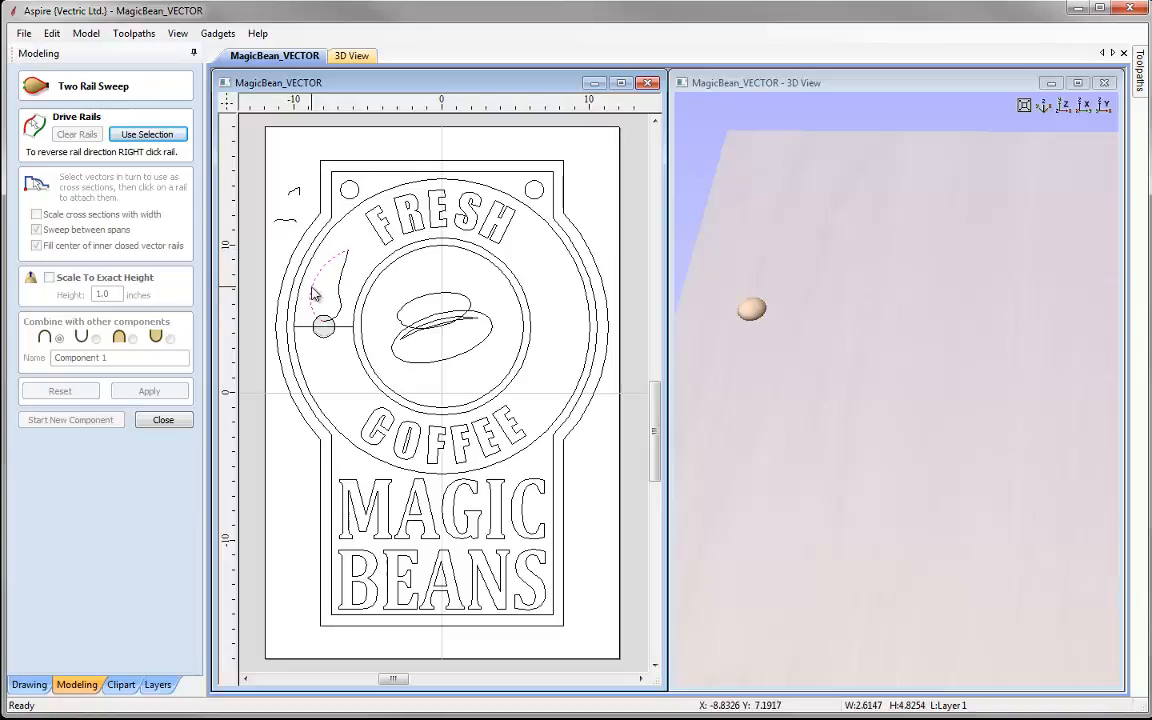
pyautogui.keyDown('shift'); pyautogui.click(342, 300); pyautogui.keyUp('shift')
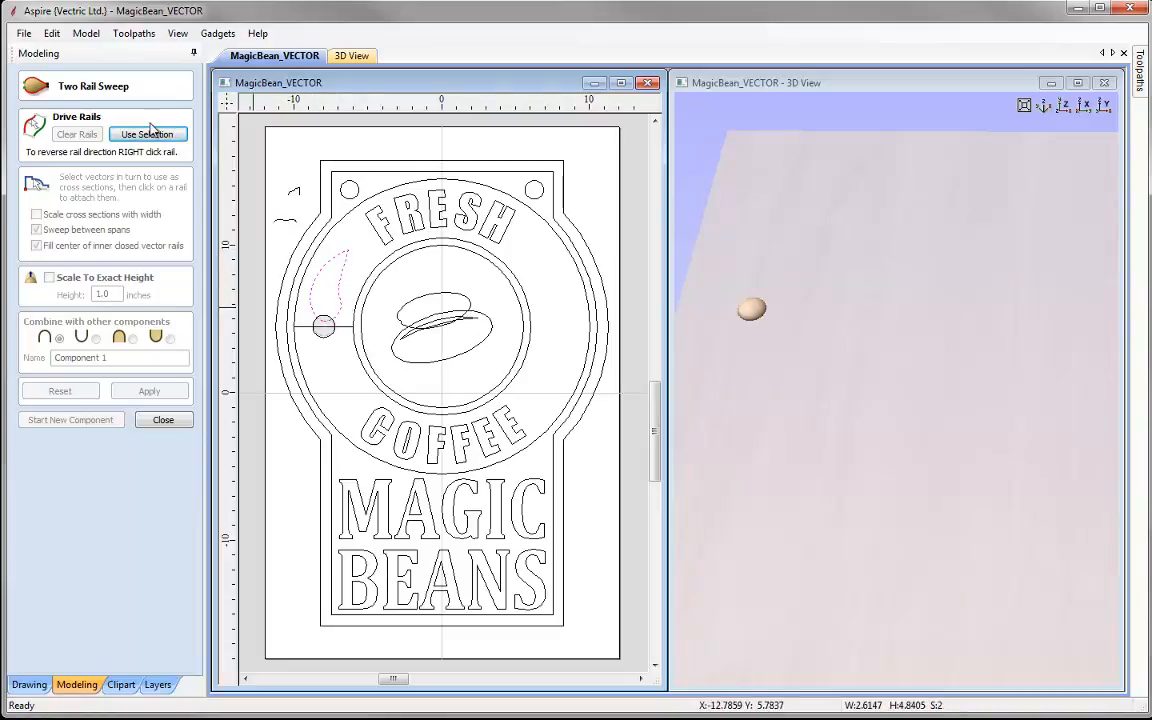
pyautogui.click(147, 133)
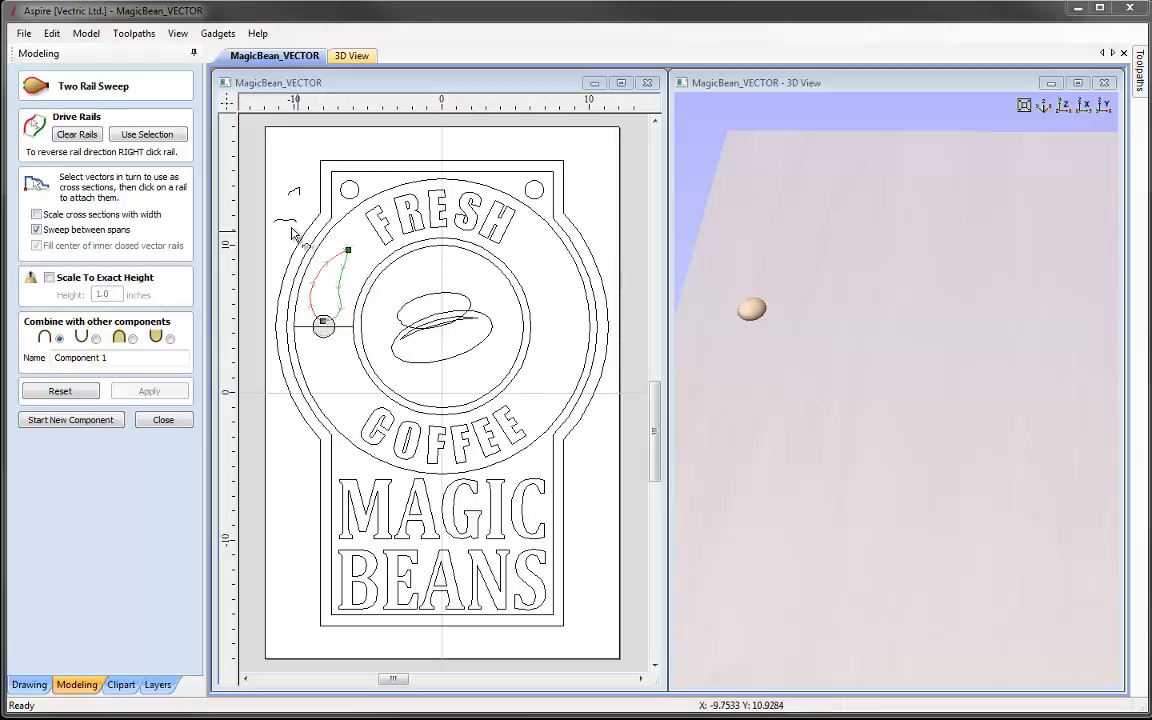
# Reverse the leaf's inner rail, sweep the lower small open profile beside the sign along the rails, and inspect the leaf in 3D.
pyautogui.rightClick(343, 285)
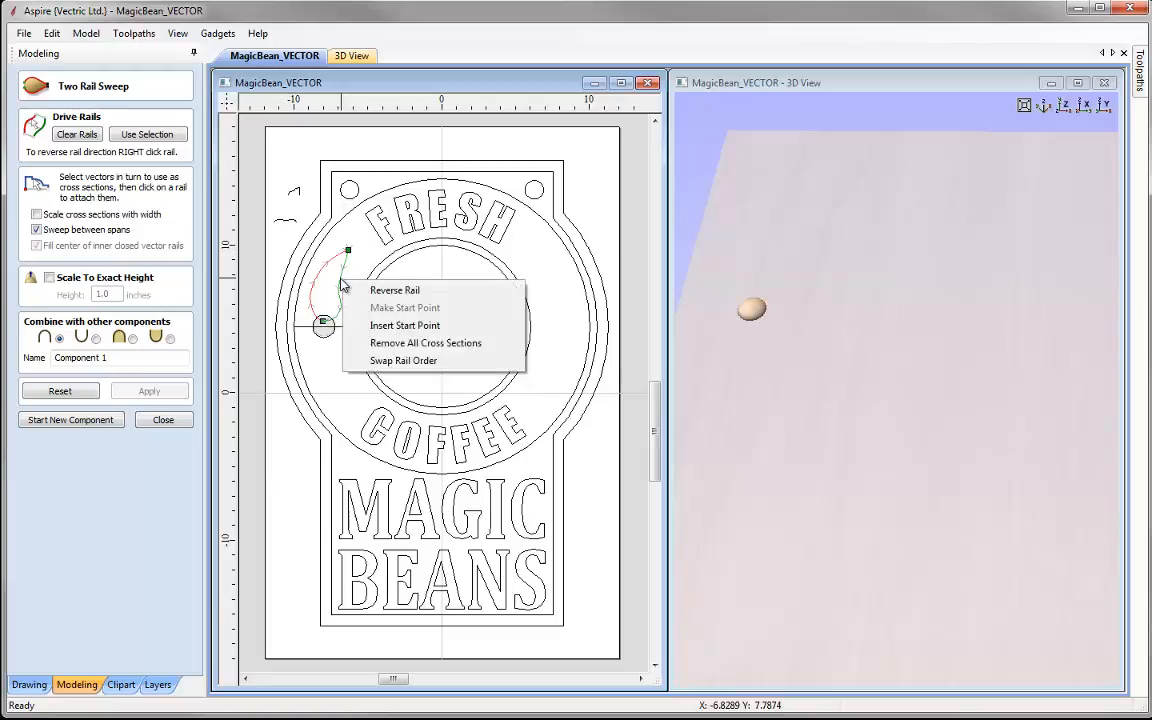
pyautogui.click(403, 290)
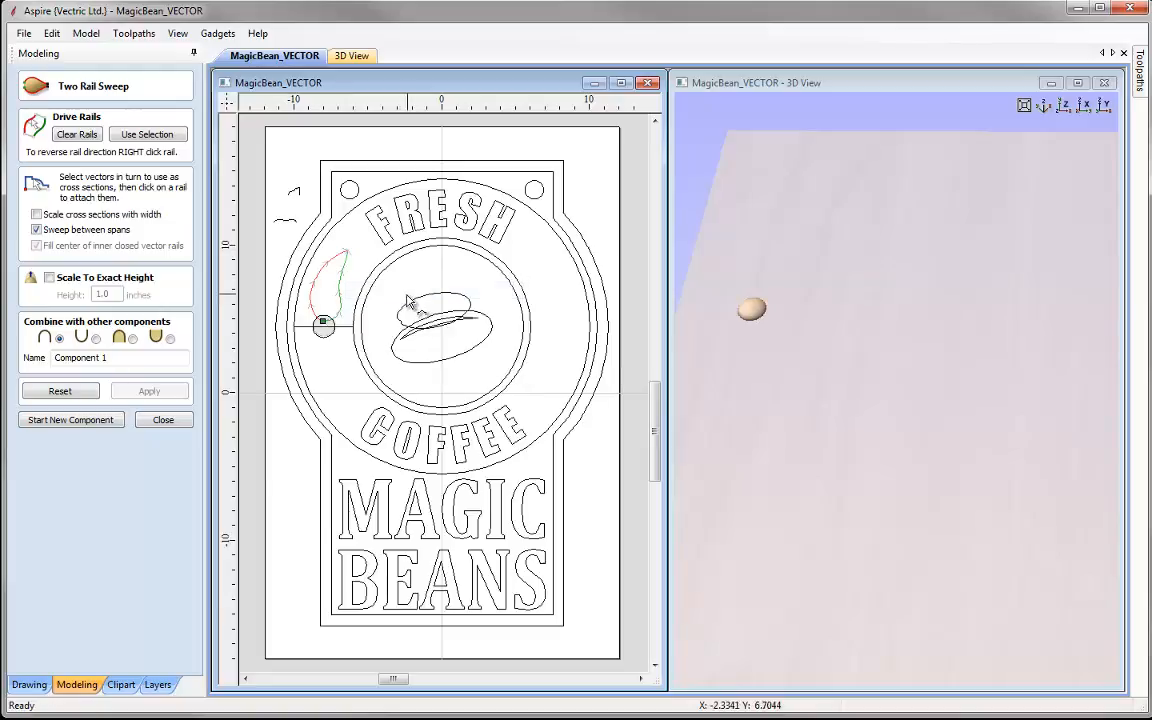
pyautogui.click(286, 223)
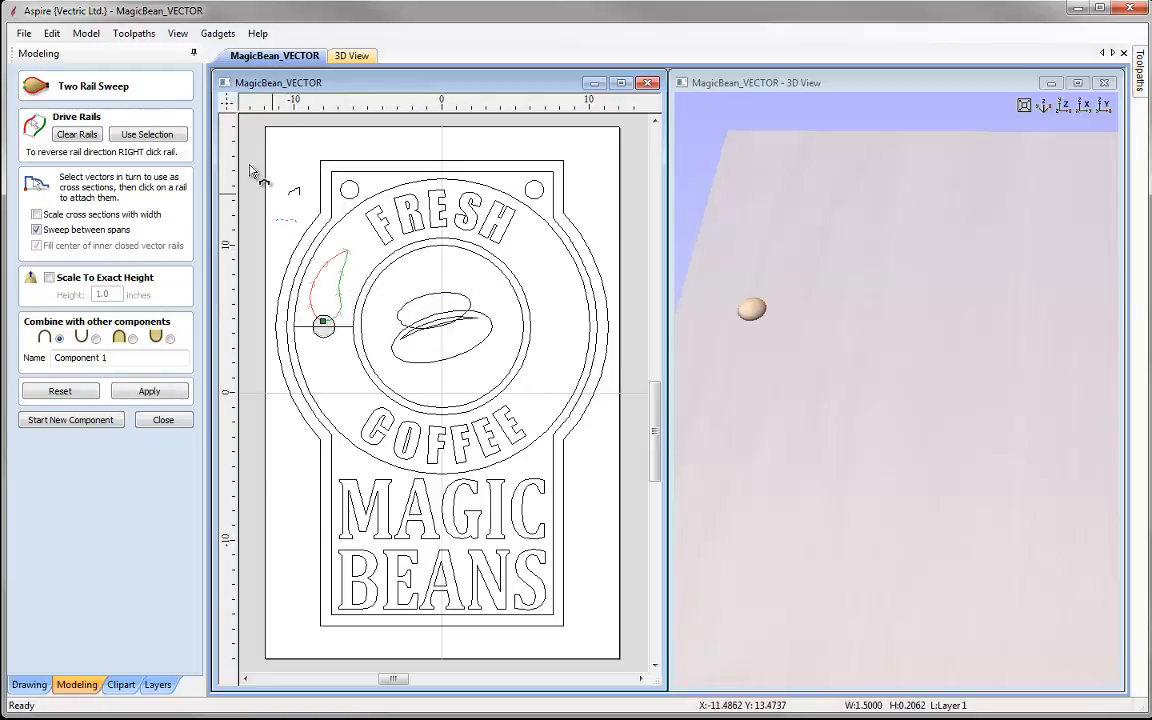
pyautogui.click(149, 391)
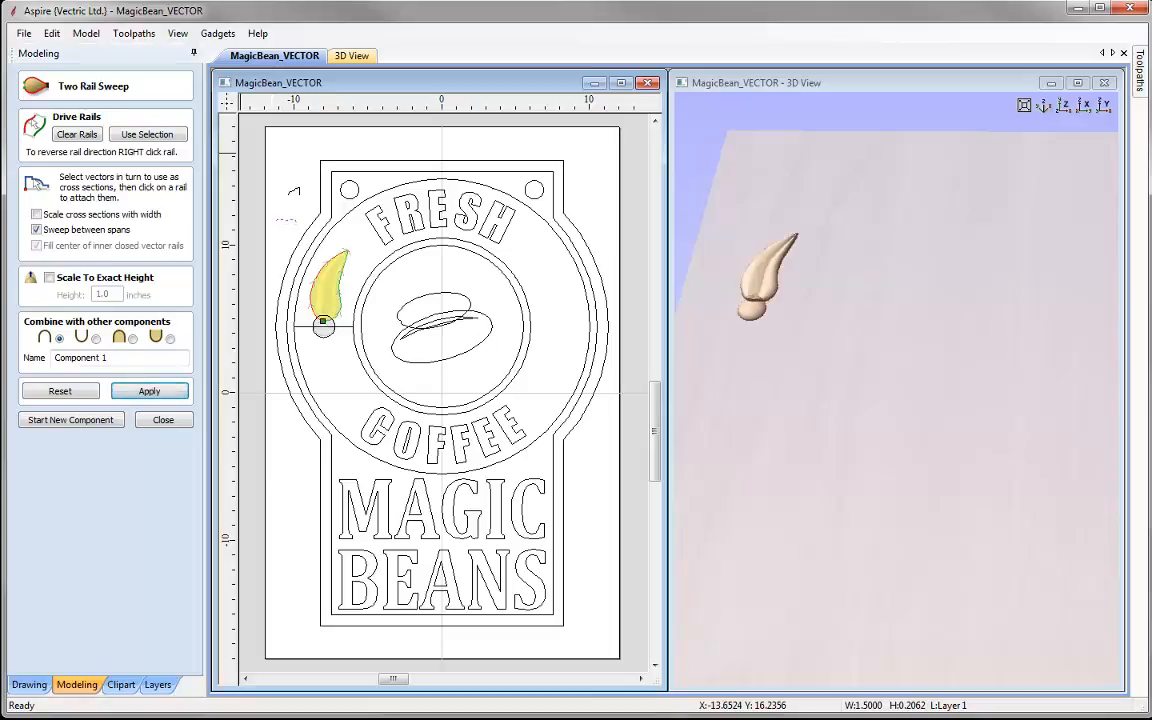
pyautogui.moveTo(823, 373); pyautogui.dragTo(804, 390)
pyautogui.moveTo(797, 396)
pyautogui.mouseDown()
pyautogui.moveTo(812, 300)
pyautogui.moveTo(785, 350)
pyautogui.moveTo(793, 402)
pyautogui.mouseUp()
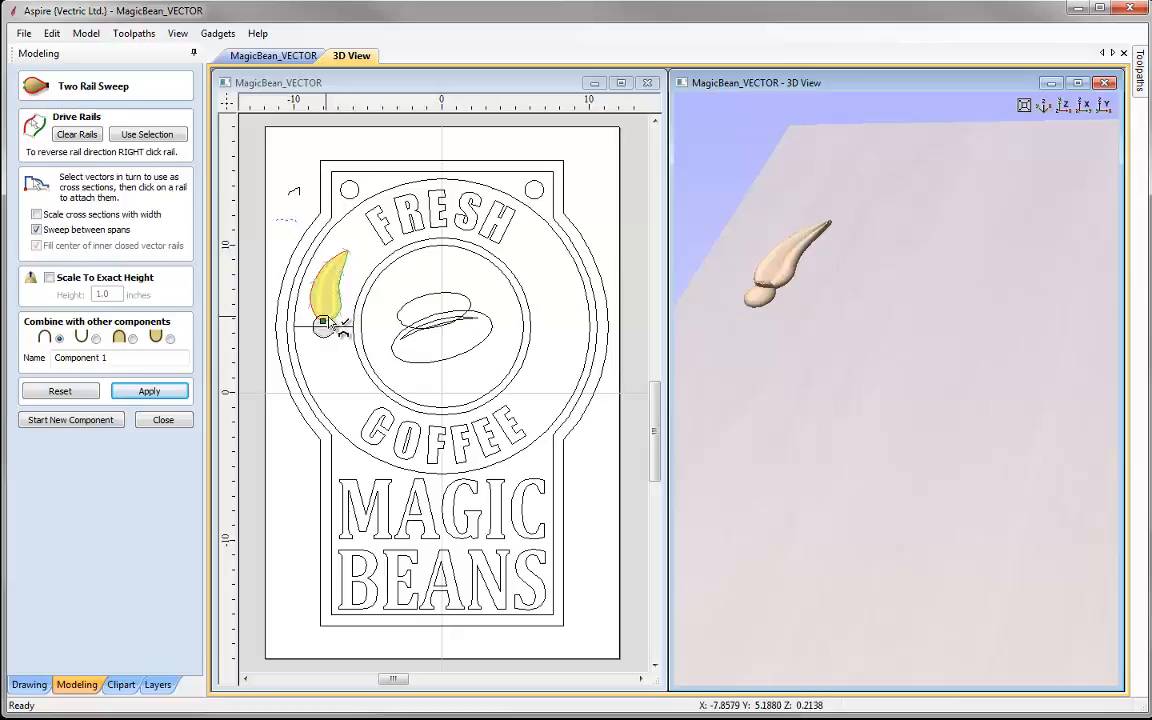
# Enable scaling of cross sections with width for the leaf sweep, reapply it and inspect the leaf.
pyautogui.click(40, 216)
pyautogui.click(146, 391)
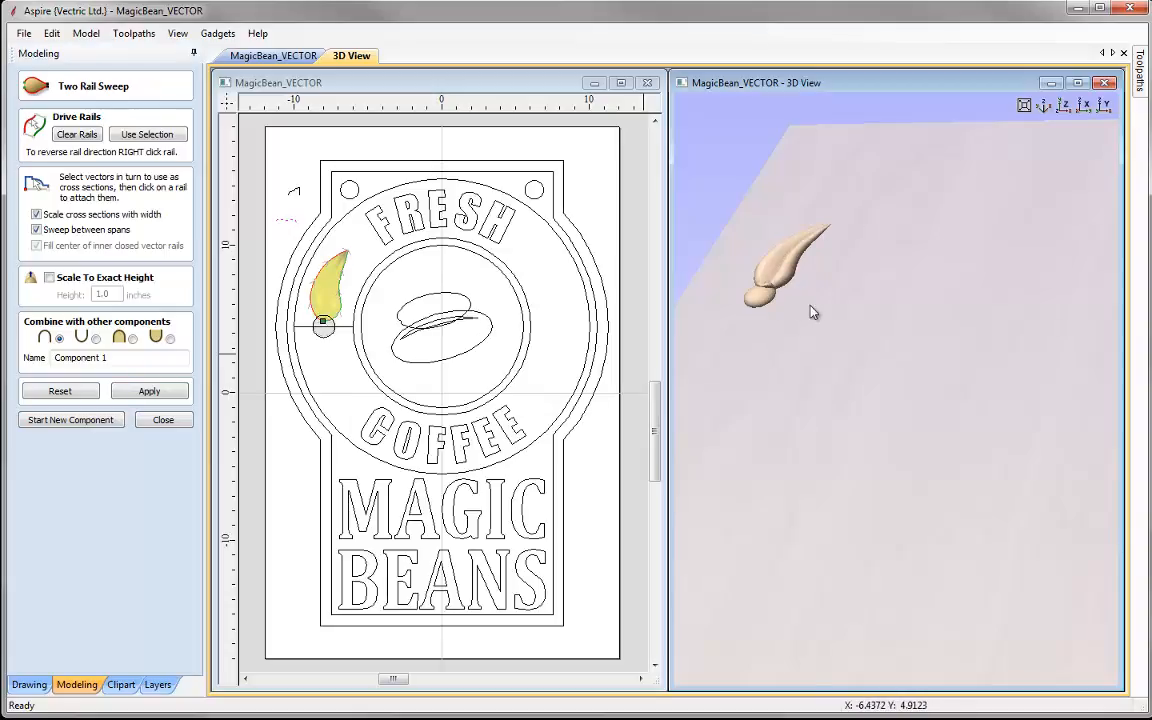
pyautogui.moveTo(797, 301); pyautogui.dragTo(830, 321)
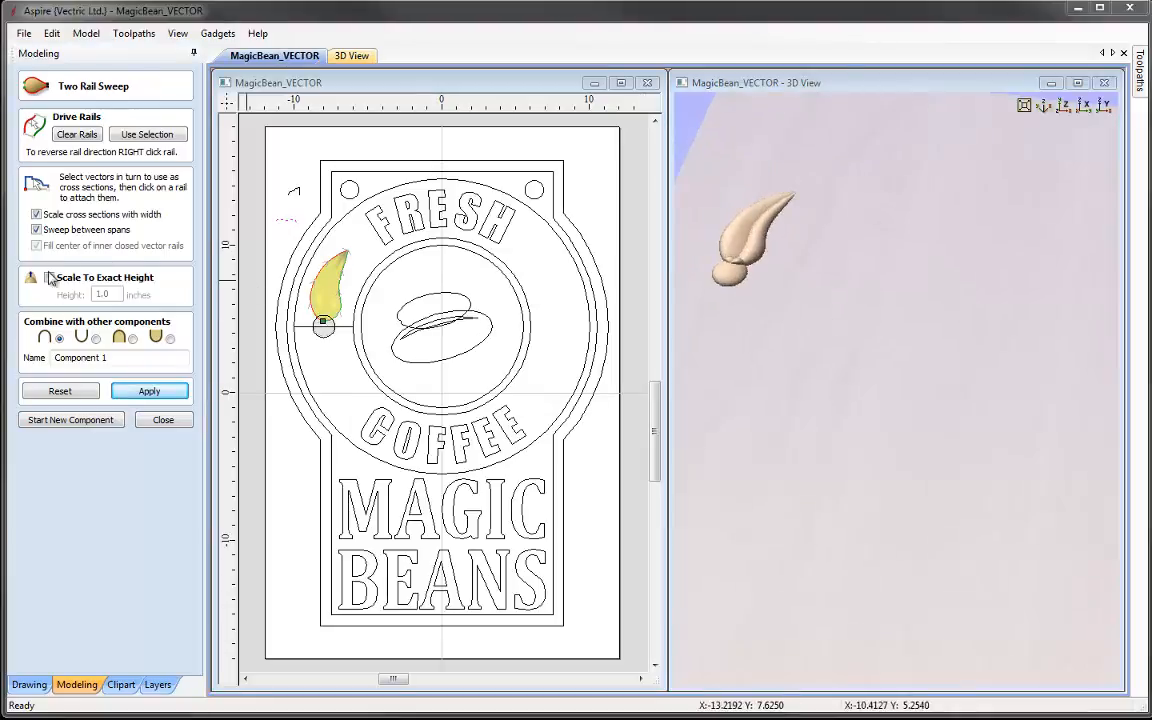
# Scale the leaf sweep to an exact height of 0.25 inches, set it to merge, name it Leaf, and apply it.
pyautogui.click(49, 278)
pyautogui.doubleClick(102, 294)
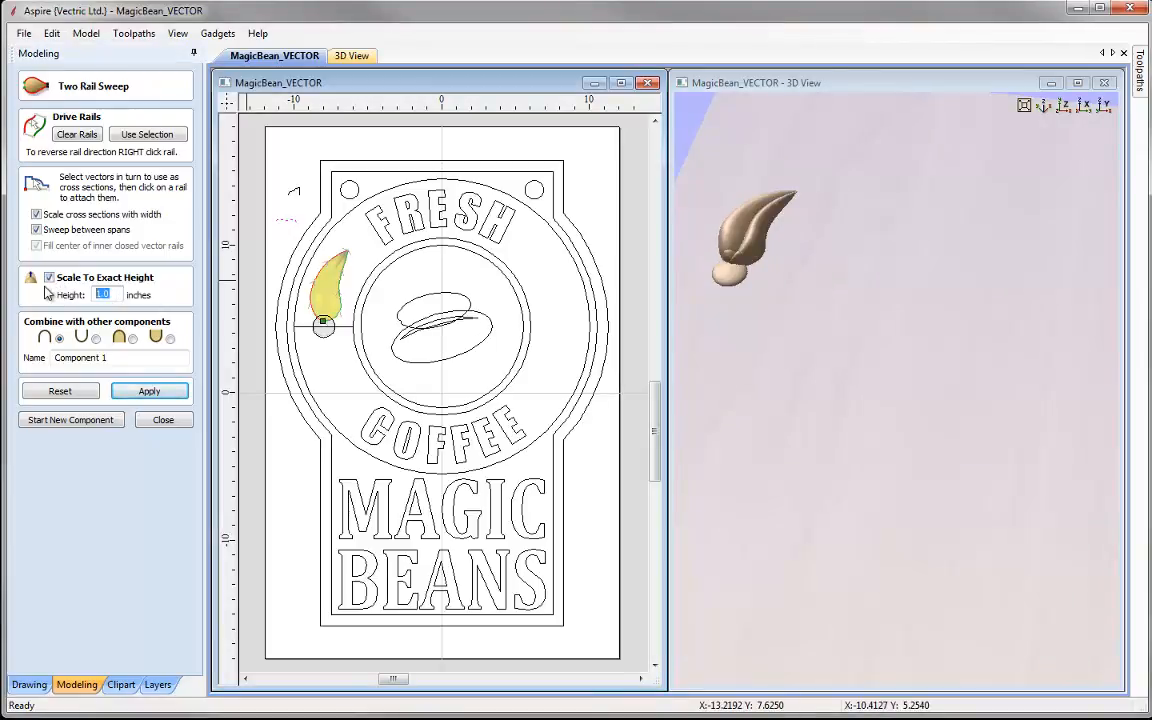
pyautogui.write('0.25')
pyautogui.click(132, 338)
pyautogui.doubleClick(129, 358)
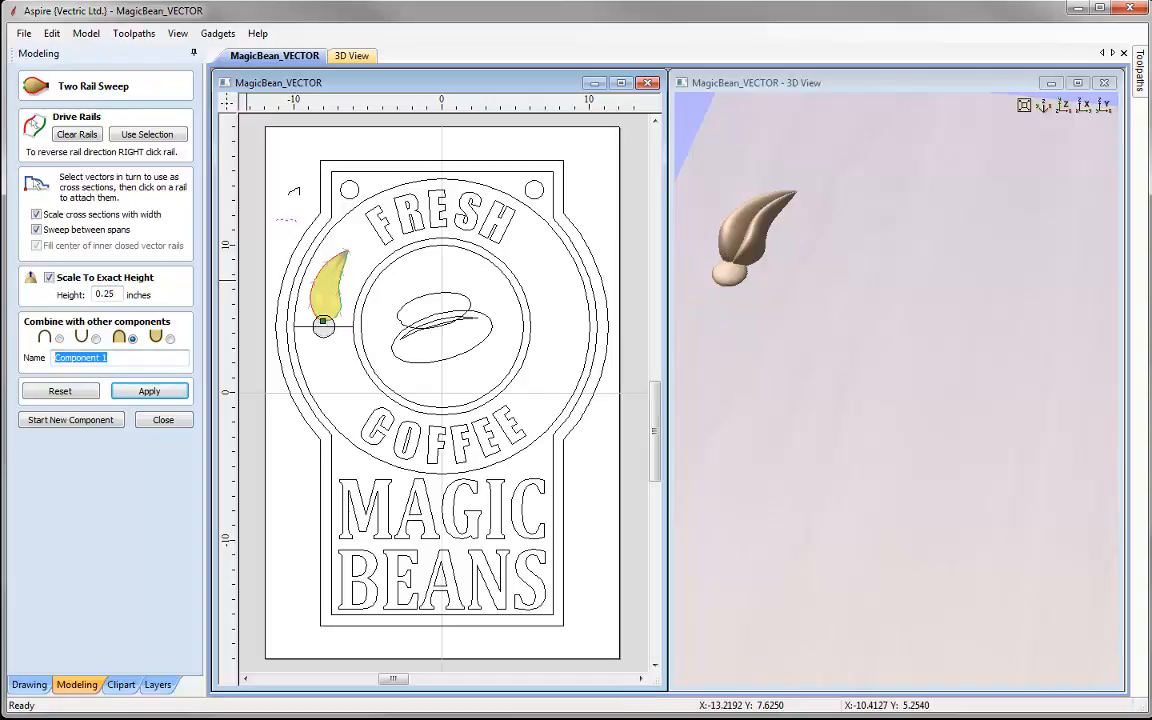
pyautogui.write('Leaf')
pyautogui.click(138, 393)
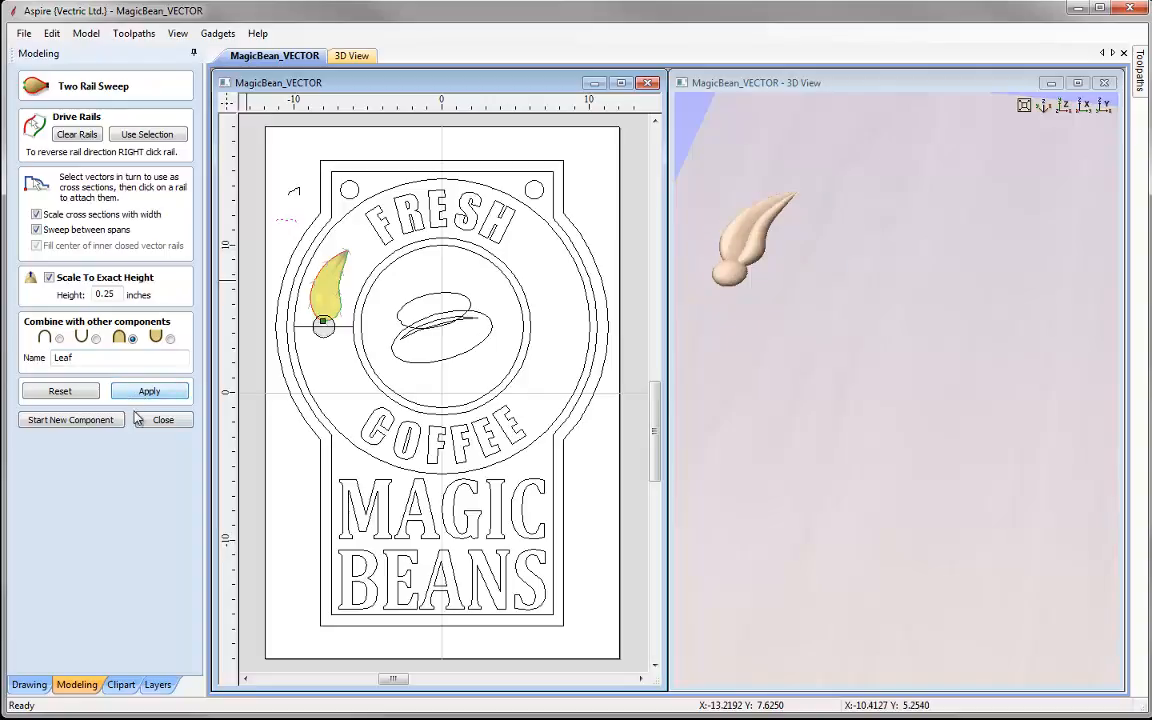
pyautogui.click(163, 420)
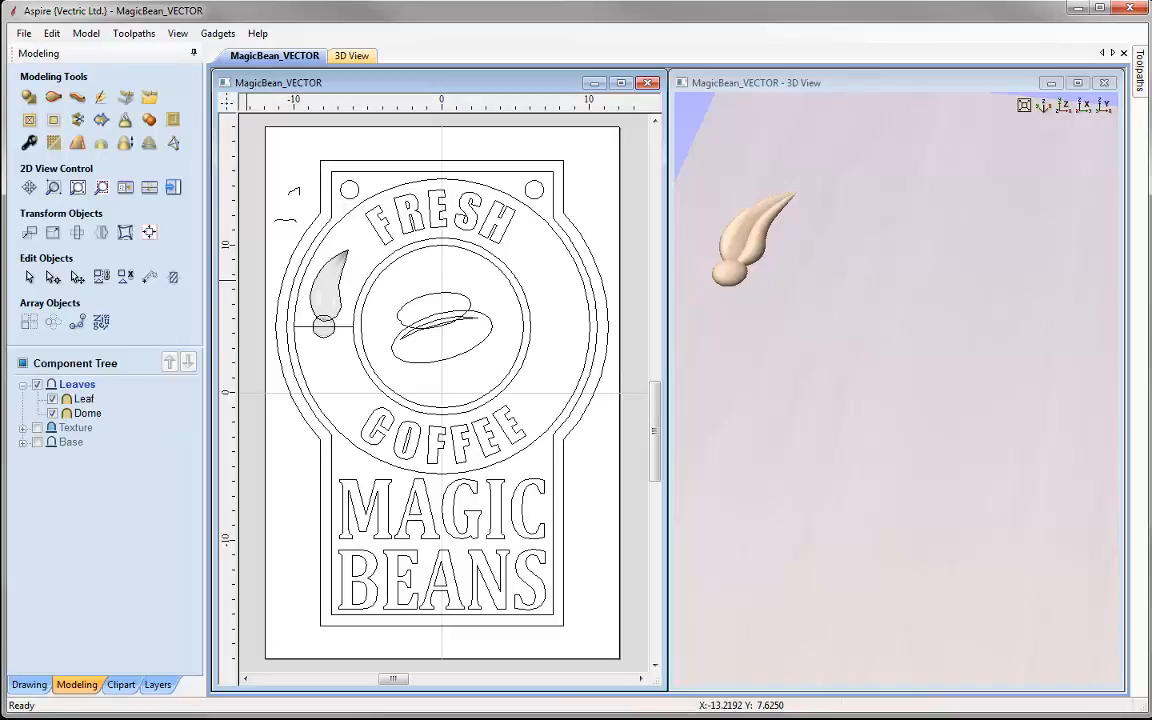
# Create a mirrored copy of the leaf about the horizontal line through the dome, with flipping about the job center turned off.
pyautogui.click(332, 292)
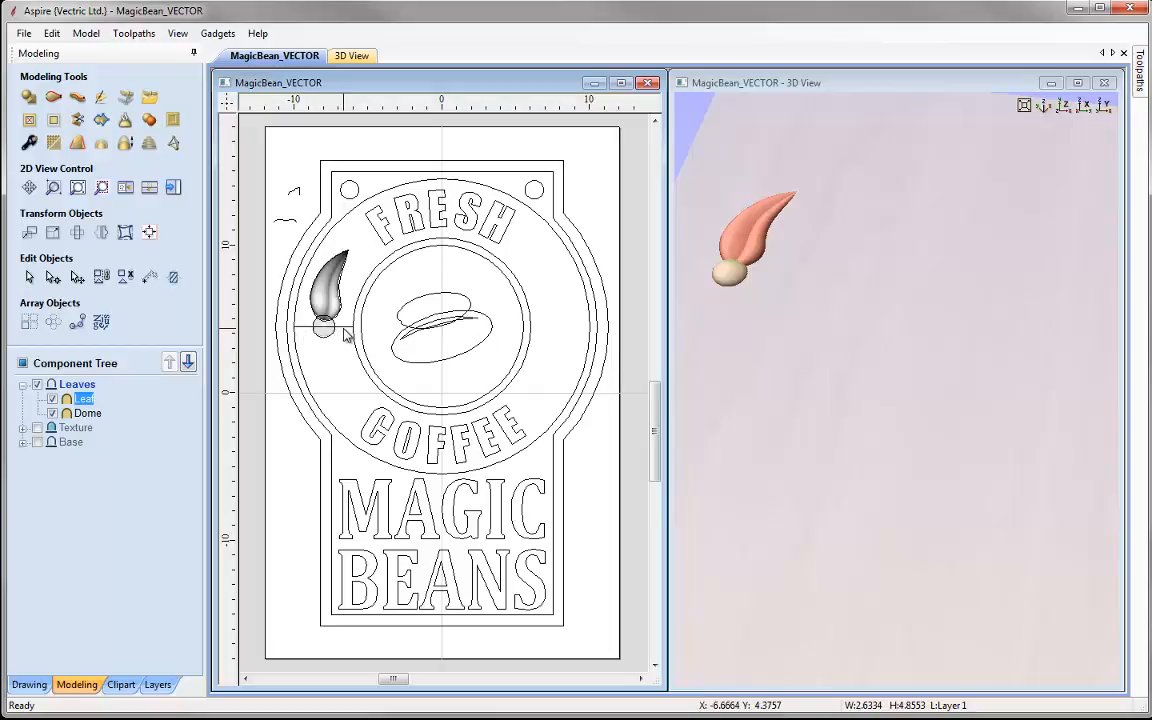
pyautogui.keyDown('shift'); pyautogui.click(340, 331); pyautogui.keyUp('shift')
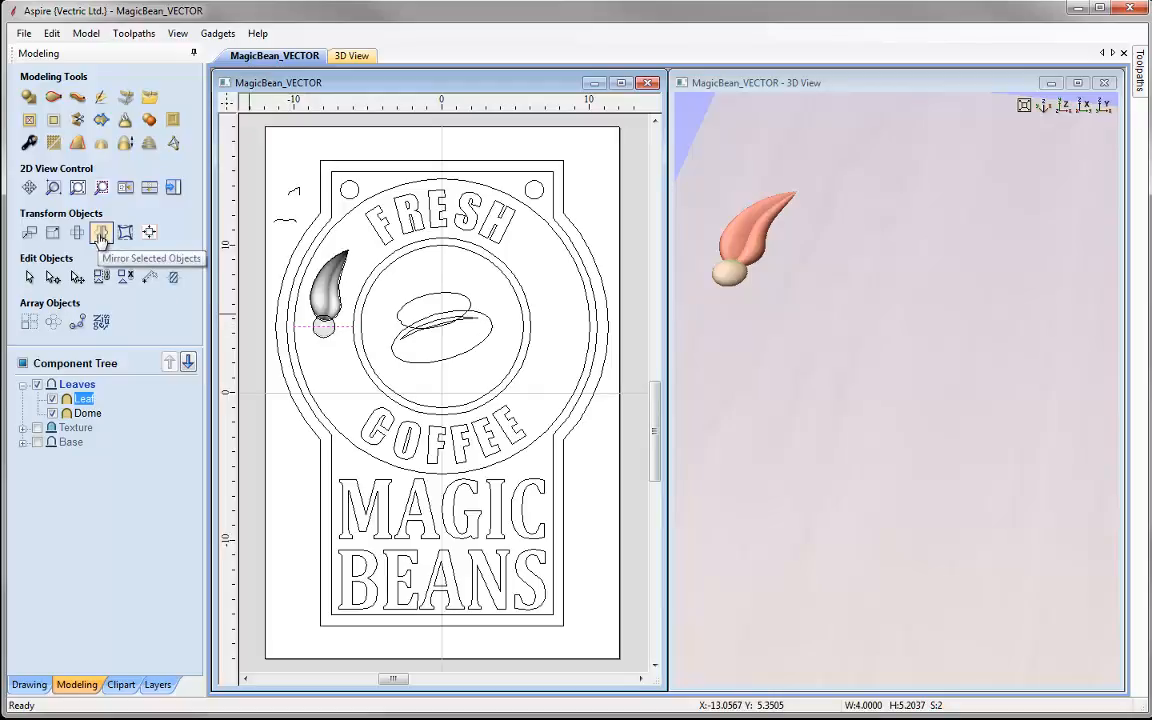
pyautogui.click(101, 235)
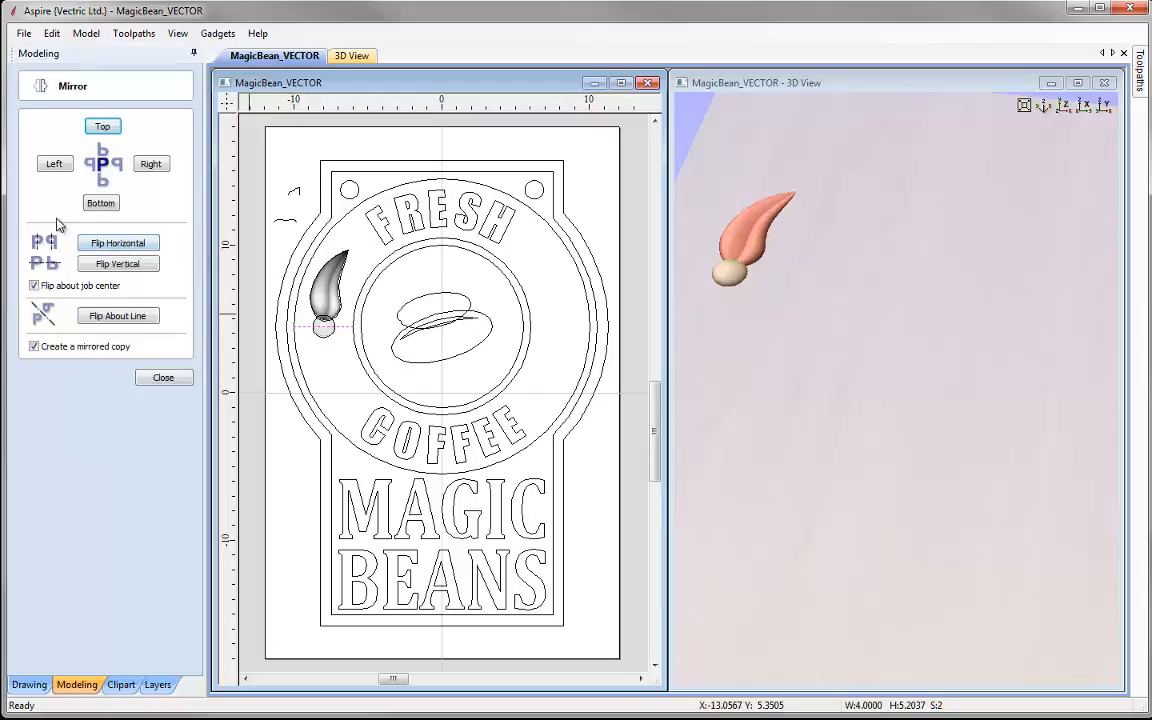
pyautogui.click(34, 286)
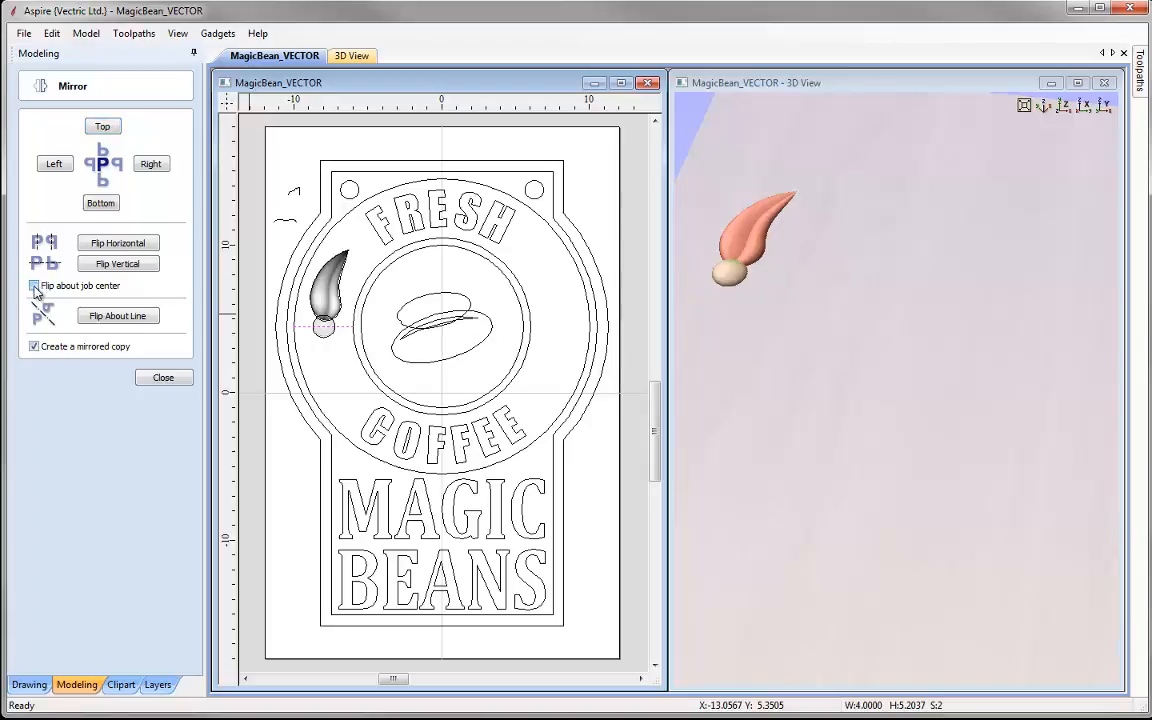
pyautogui.click(118, 316)
pyautogui.moveTo(806, 428); pyautogui.dragTo(857, 424)
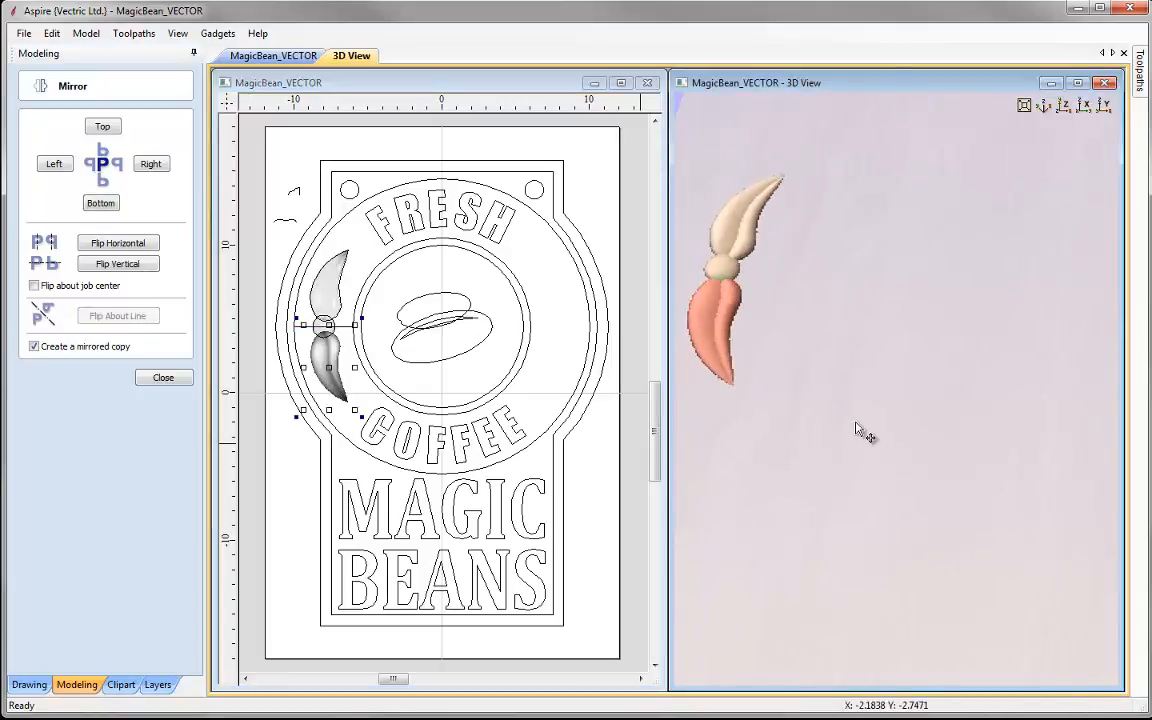
pyautogui.click(1063, 106)
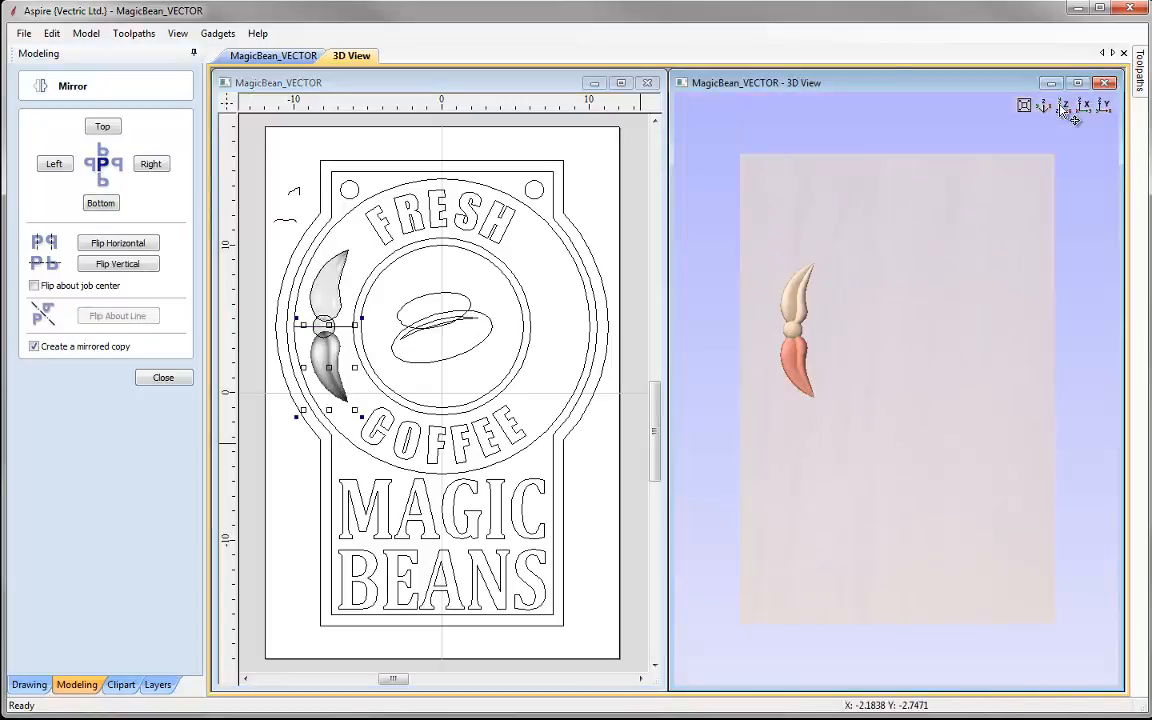
pyautogui.click(163, 378)
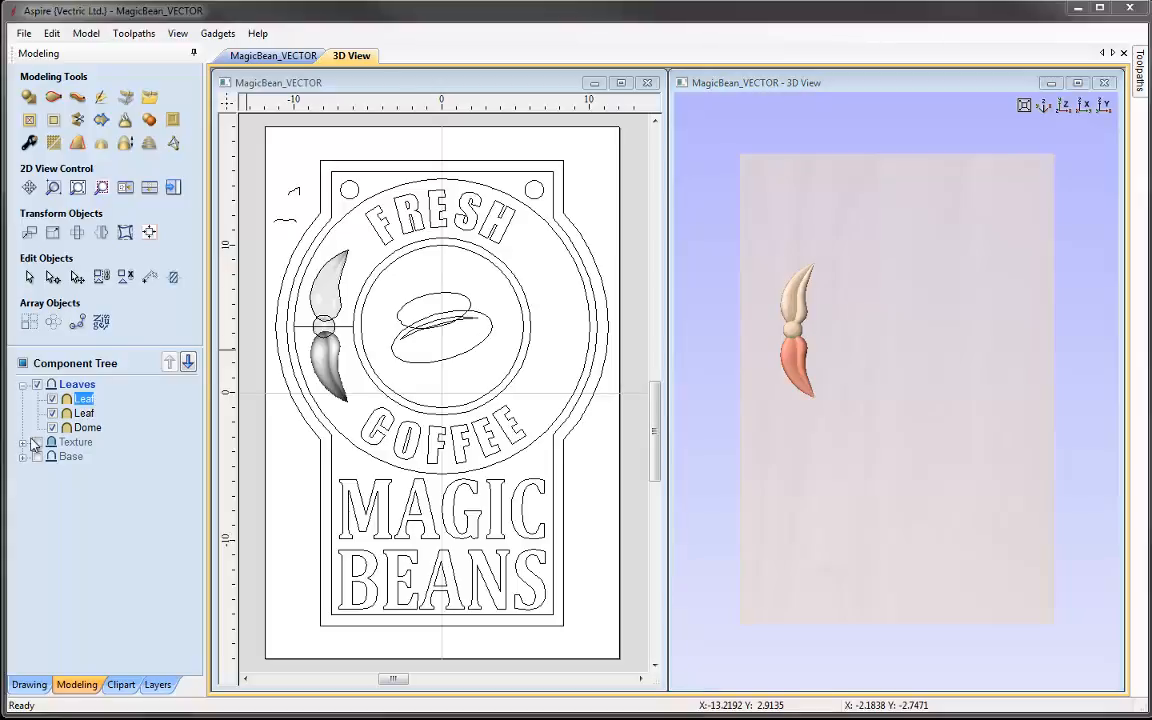
# Group both Leaf components and the Dome component into one.
pyautogui.keyDown('shift'); pyautogui.click(88, 428); pyautogui.keyUp('shift')
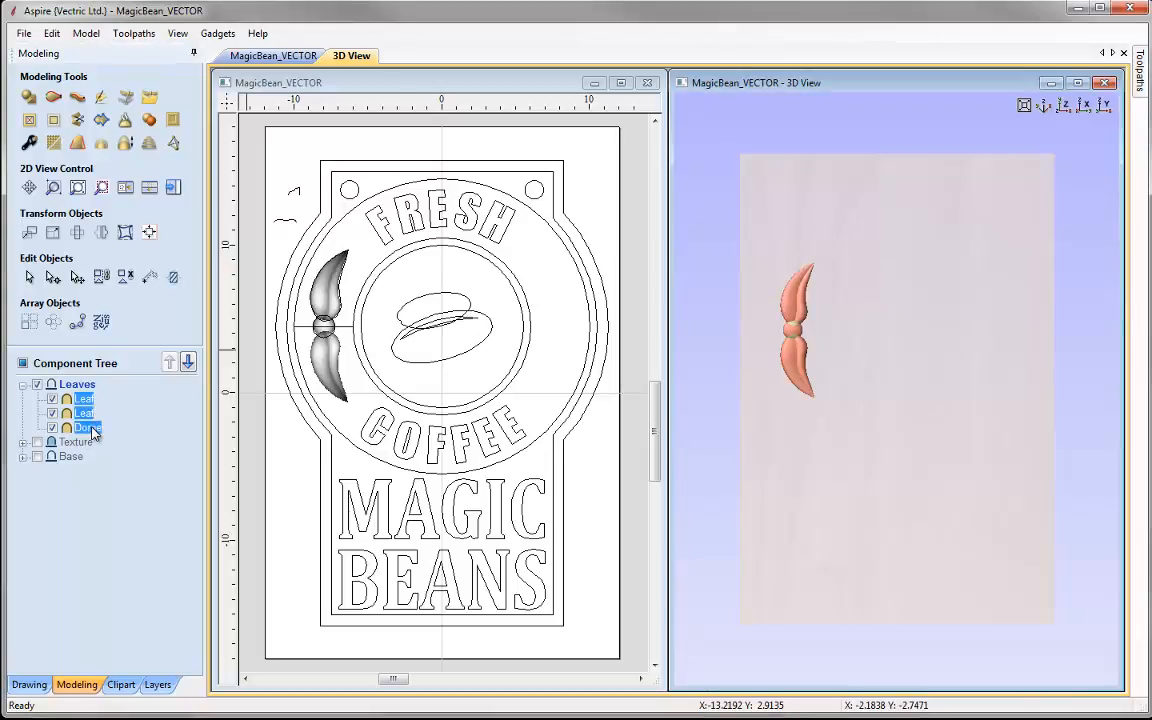
pyautogui.rightClick(93, 431)
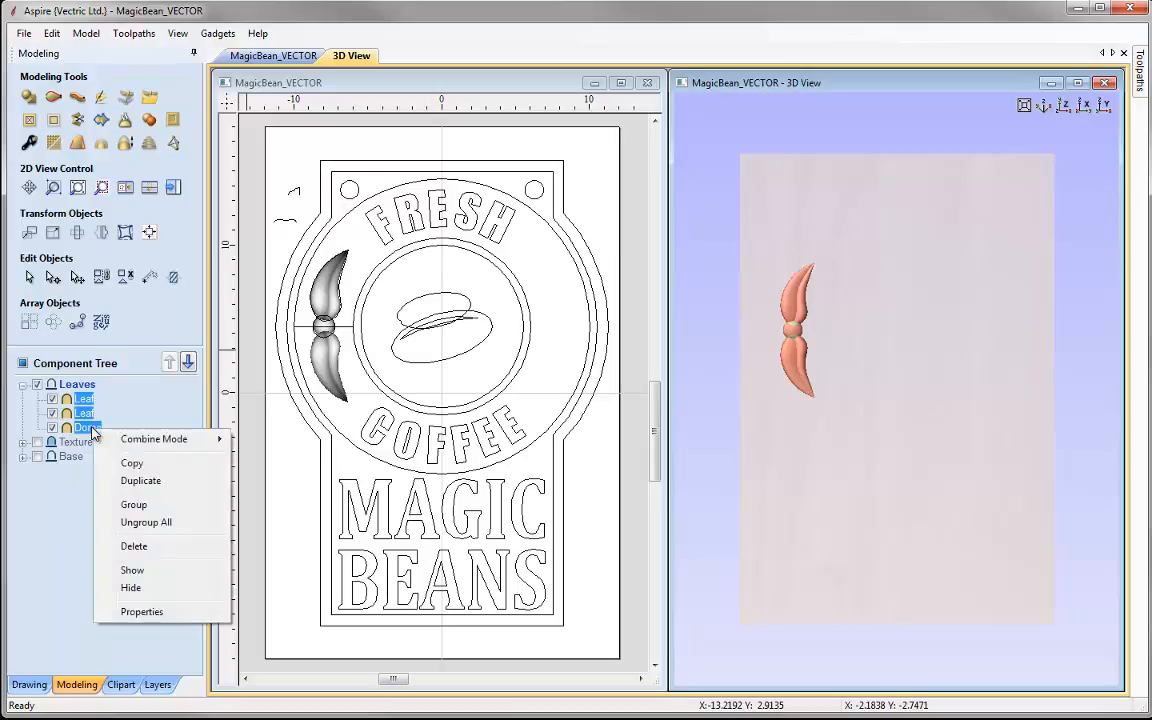
pyautogui.click(134, 505)
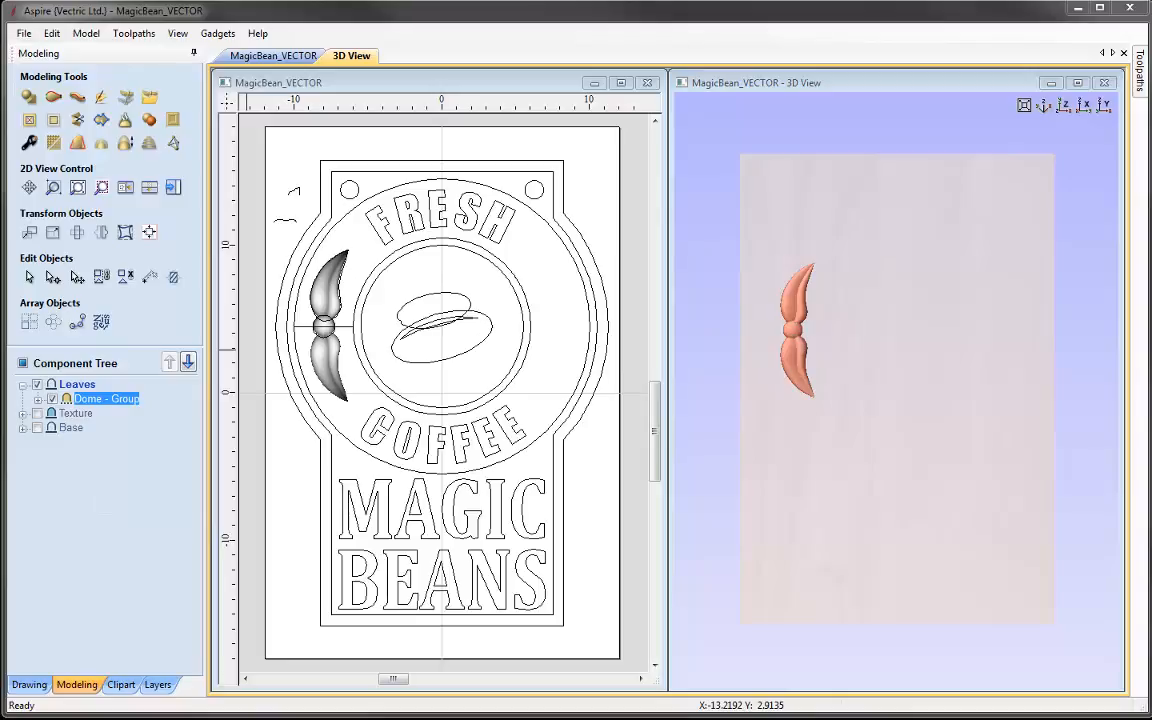
# Show the Texture and Base levels, set the Leaves level's combine mode to Merge, and inspect the leaves against the texture in 3D.
pyautogui.click(38, 414)
pyautogui.click(37, 428)
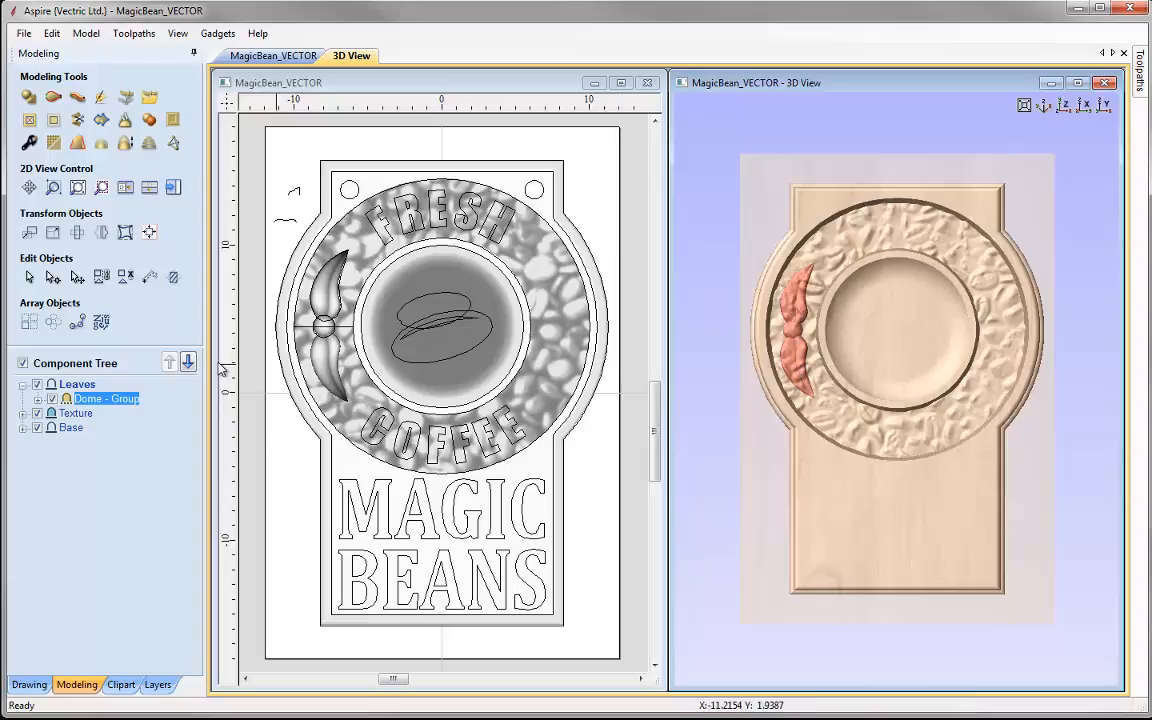
pyautogui.moveTo(78, 389)
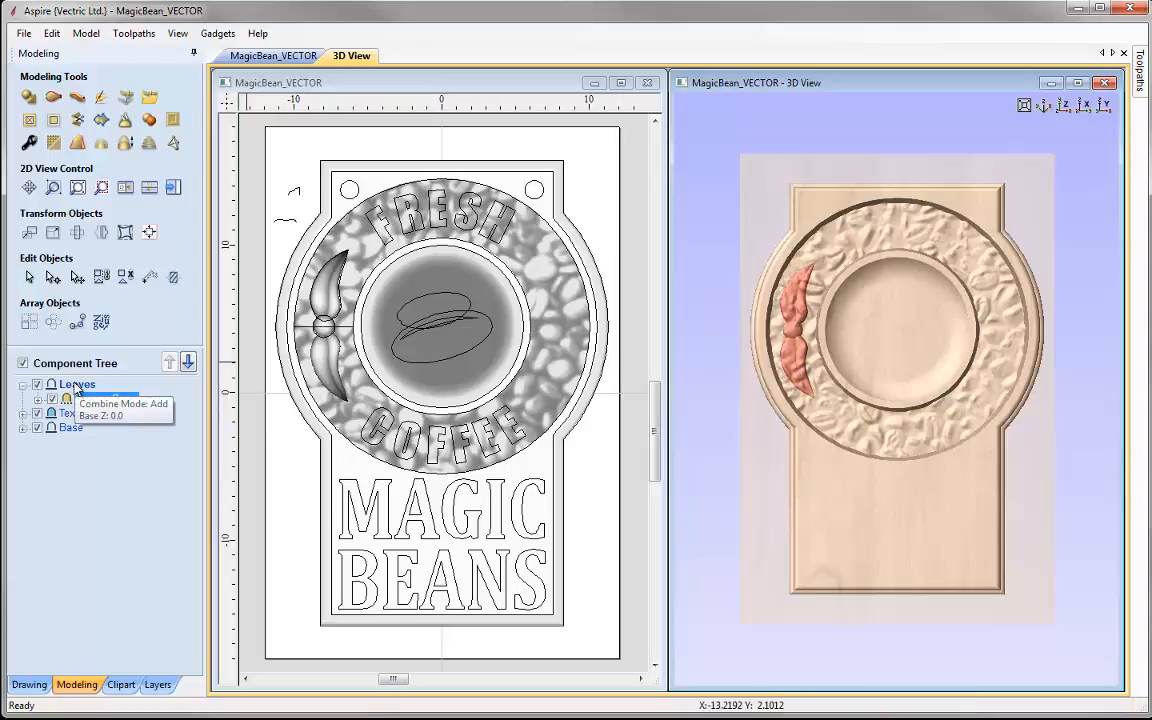
pyautogui.rightClick(78, 389)
pyautogui.moveTo(136, 394)
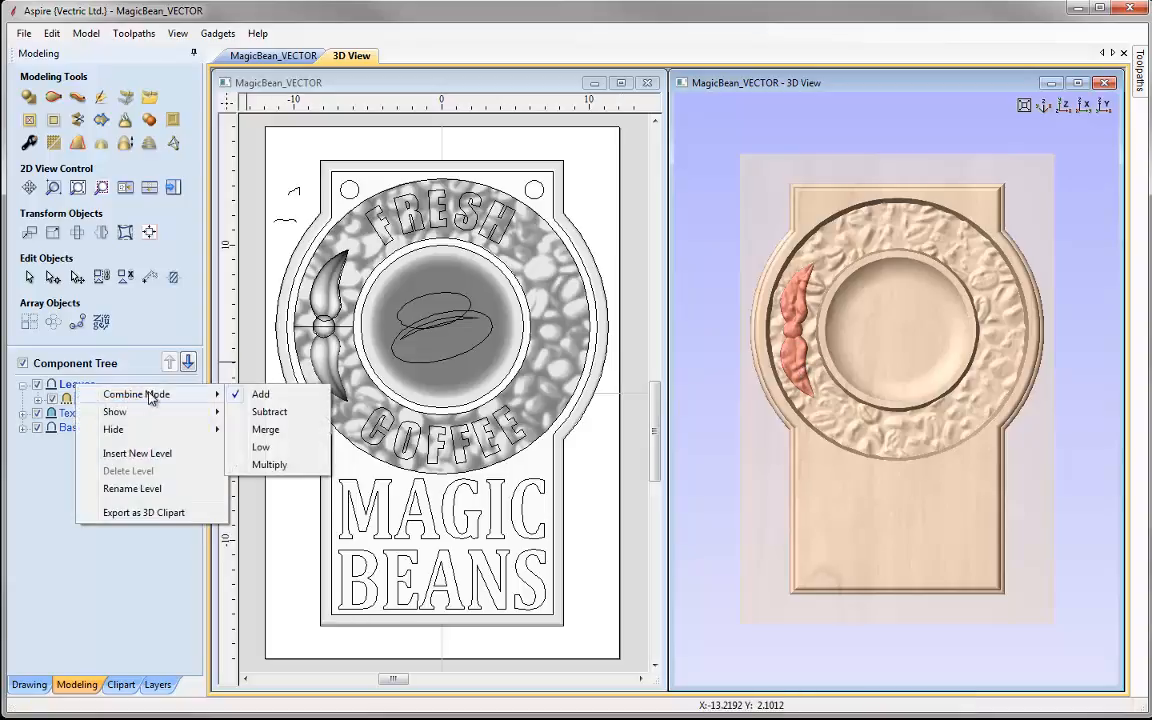
pyautogui.click(266, 429)
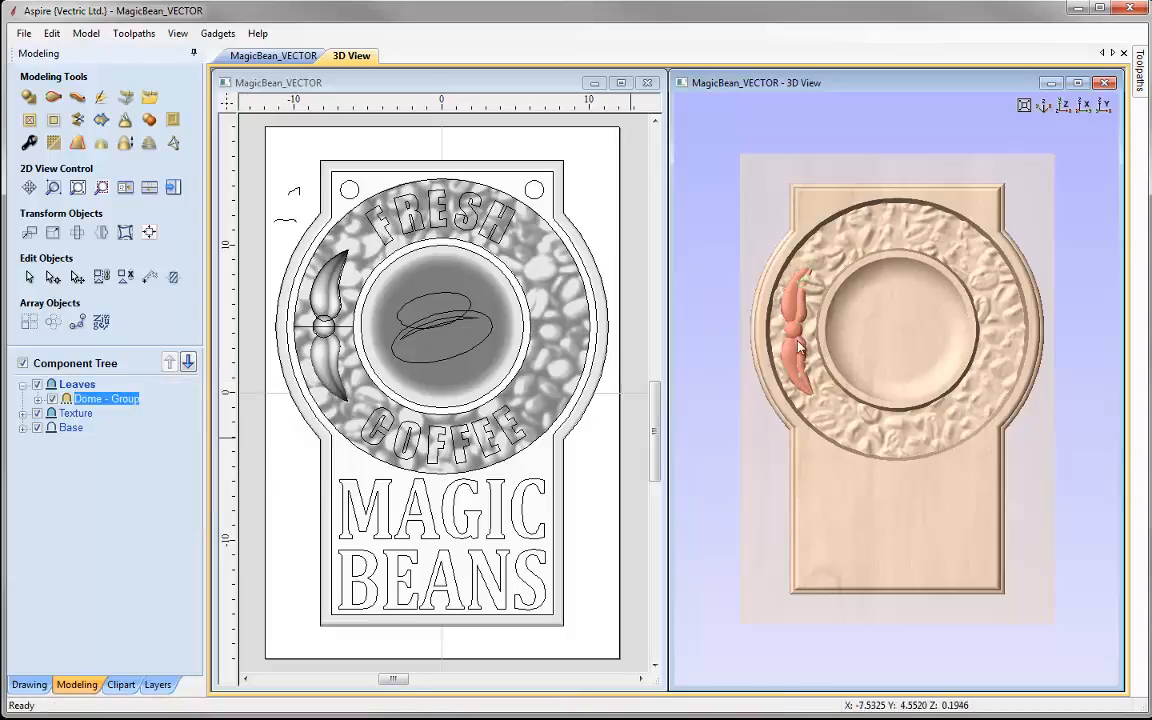
pyautogui.moveTo(908, 481); pyautogui.dragTo(790, 345)
pyautogui.scroll(3, 804, 383)
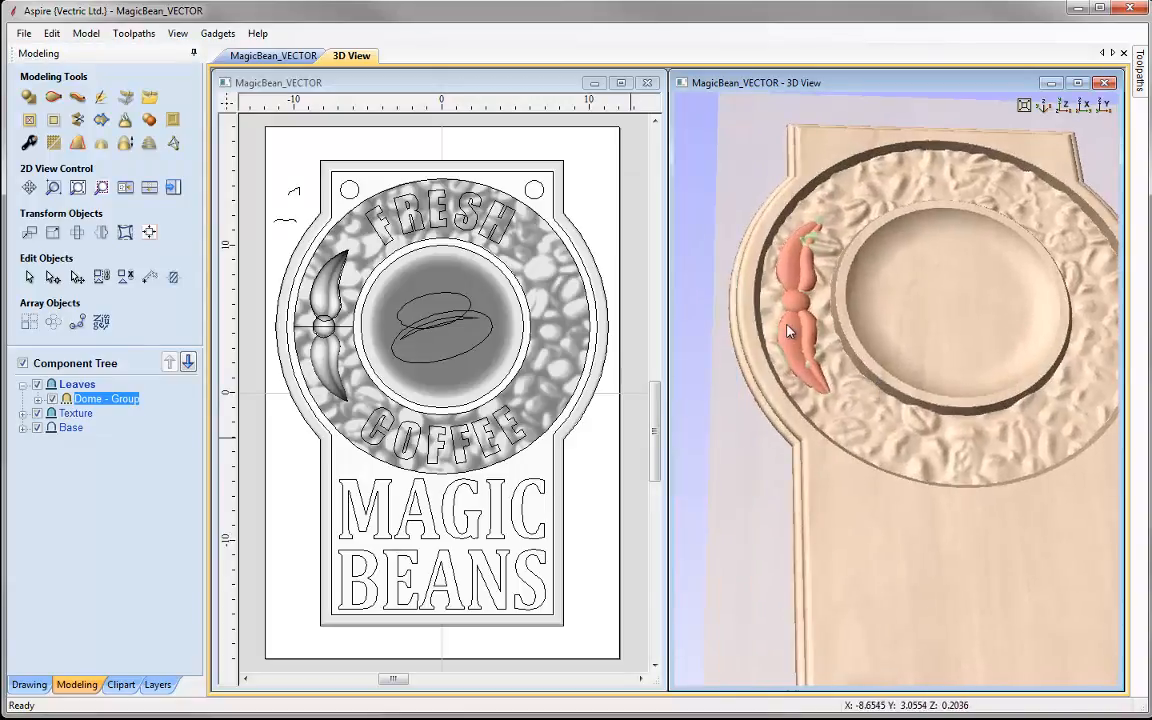
pyautogui.moveTo(810, 382); pyautogui.dragTo(803, 316)
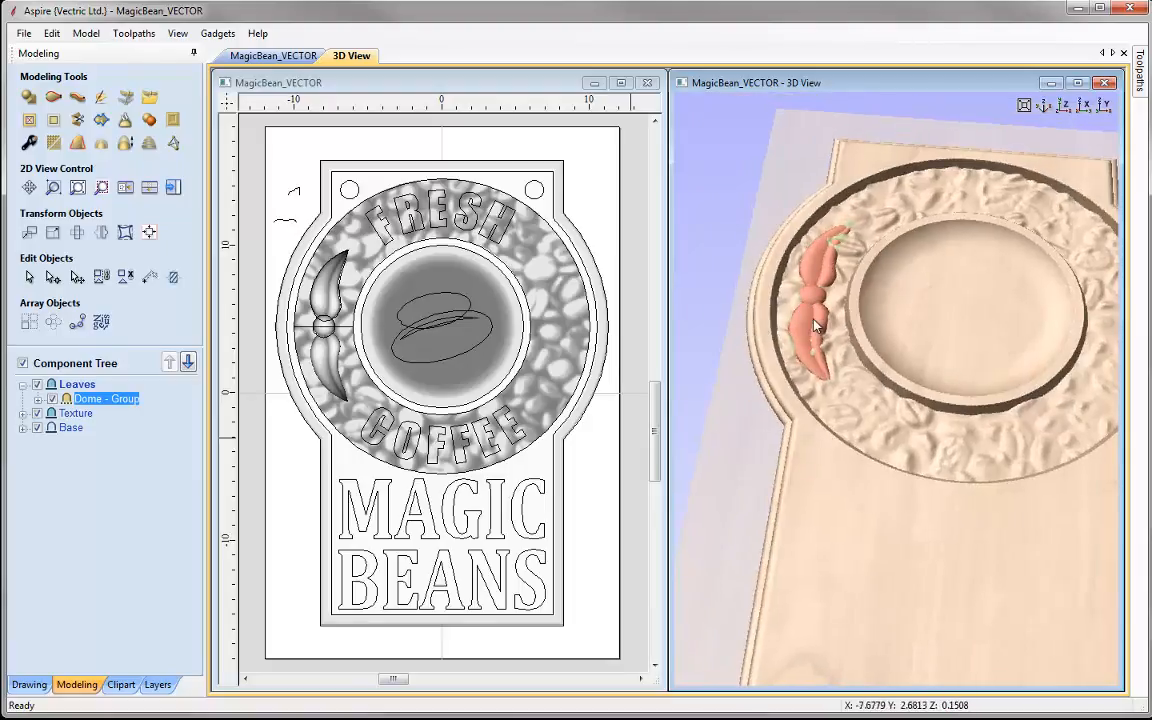
# Set the base height of the grouped leaf-and-dome decoration to 0.2 inches in its component properties.
pyautogui.click(815, 326)
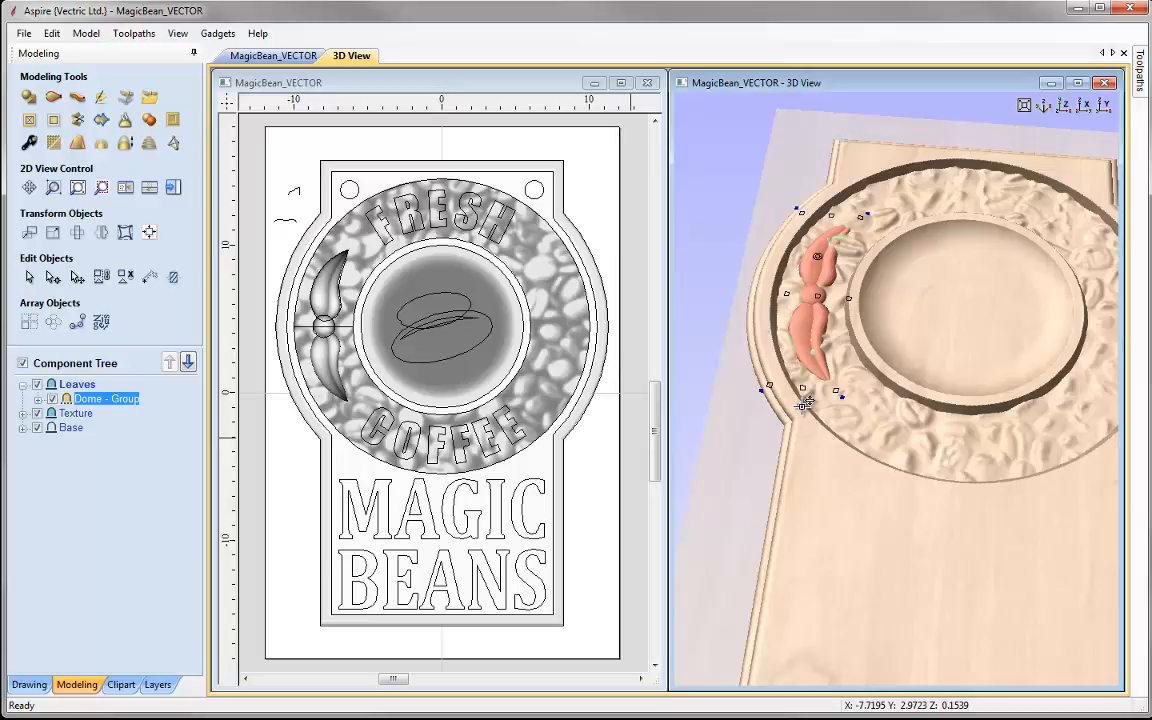
pyautogui.click(804, 405)
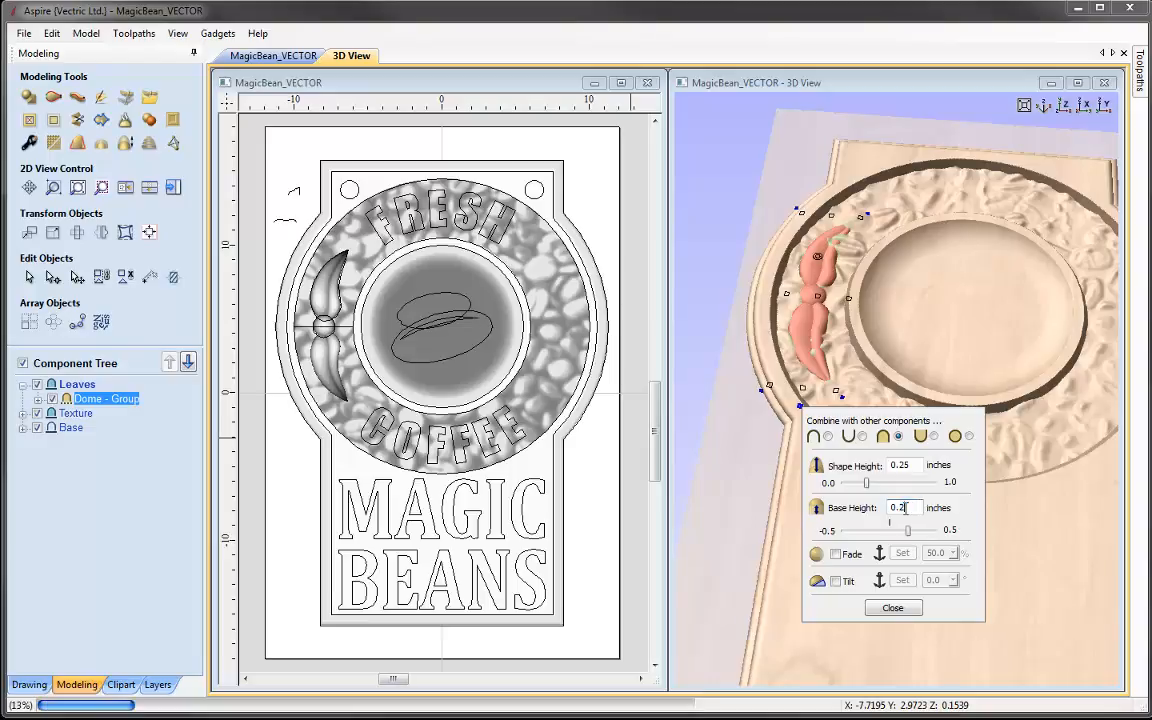
pyautogui.press('Return')
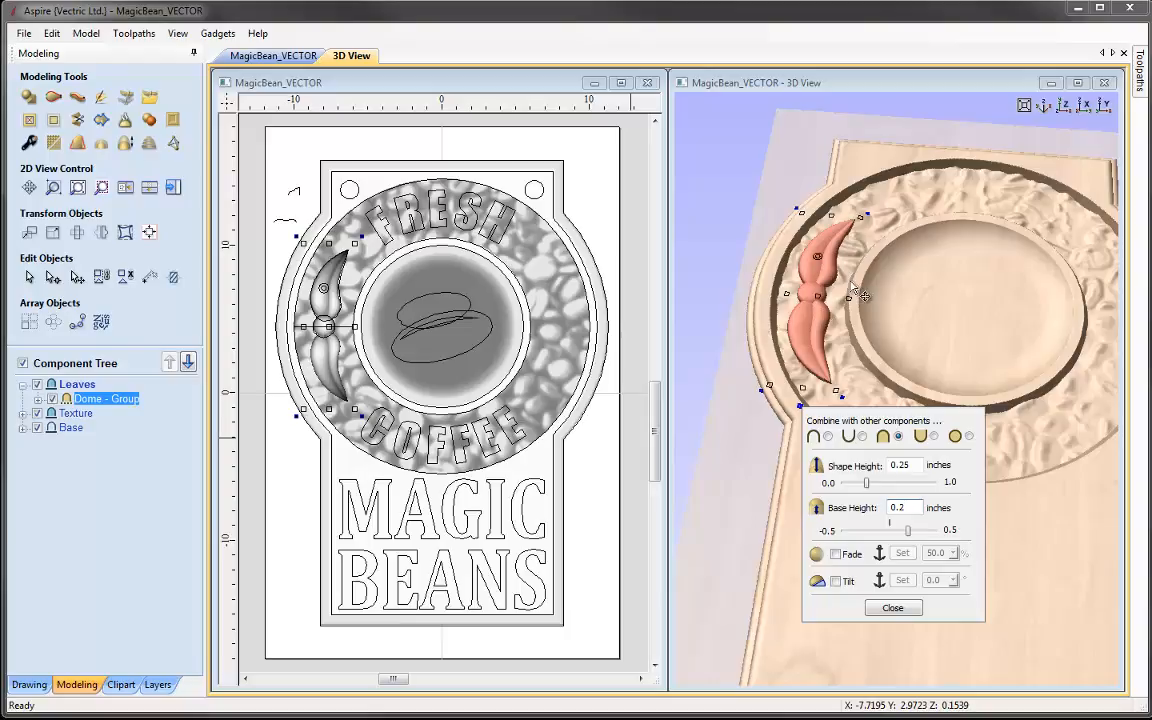
pyautogui.click(901, 608)
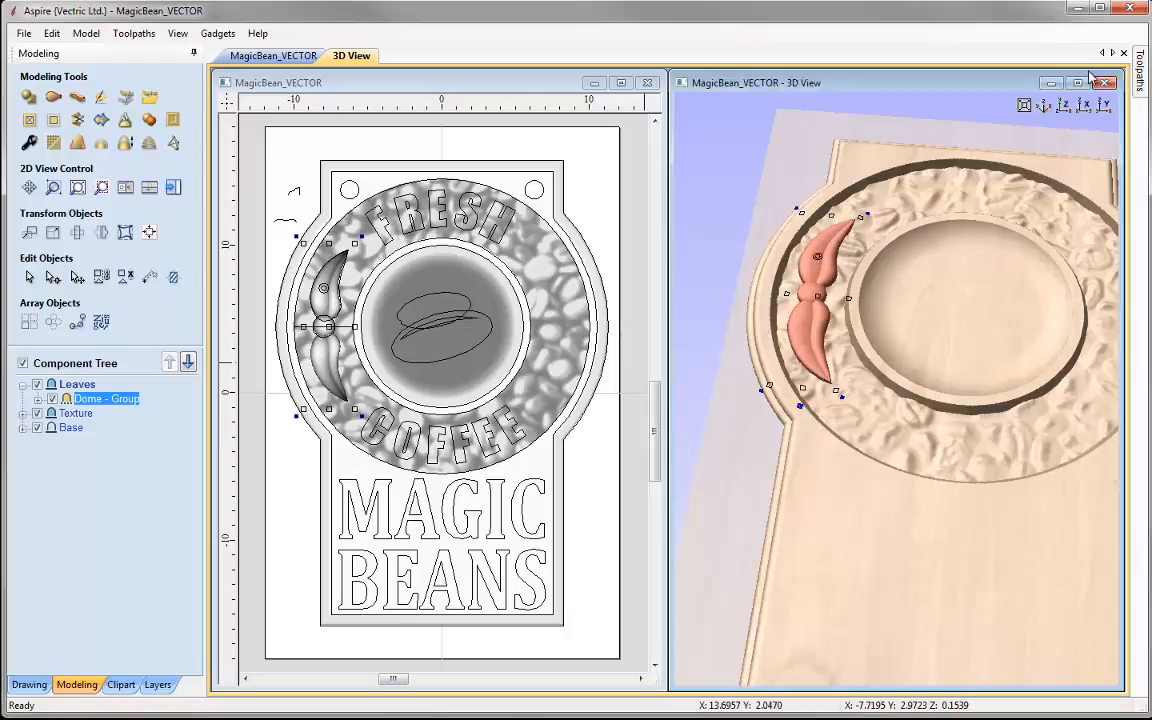
# Create a horizontally mirrored copy of the leaf-and-dome group, flipped about the job center.
pyautogui.click(1066, 106)
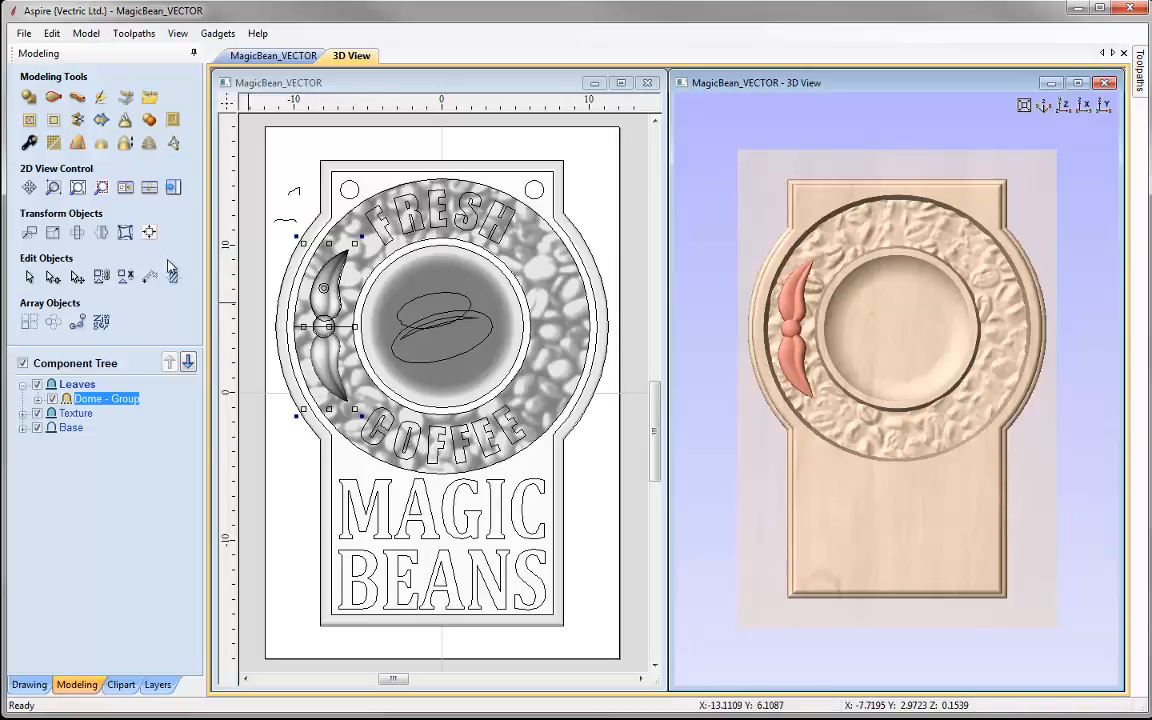
pyautogui.click(100, 232)
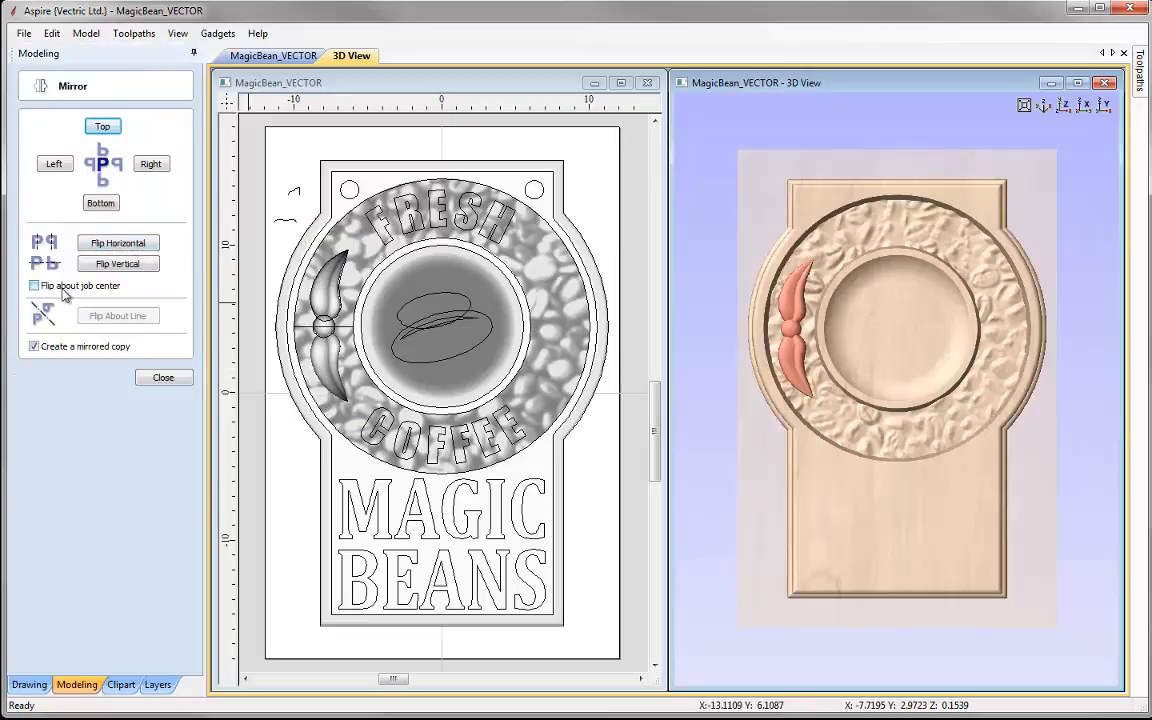
pyautogui.click(35, 286)
pyautogui.click(106, 245)
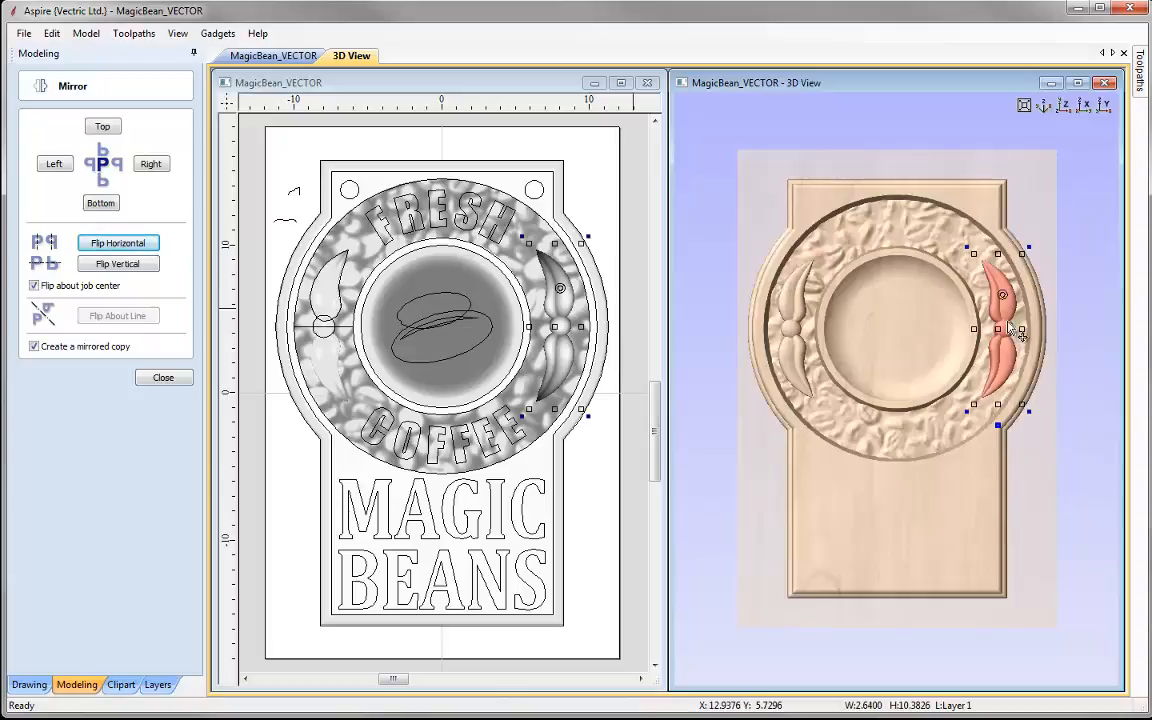
pyautogui.click(163, 377)
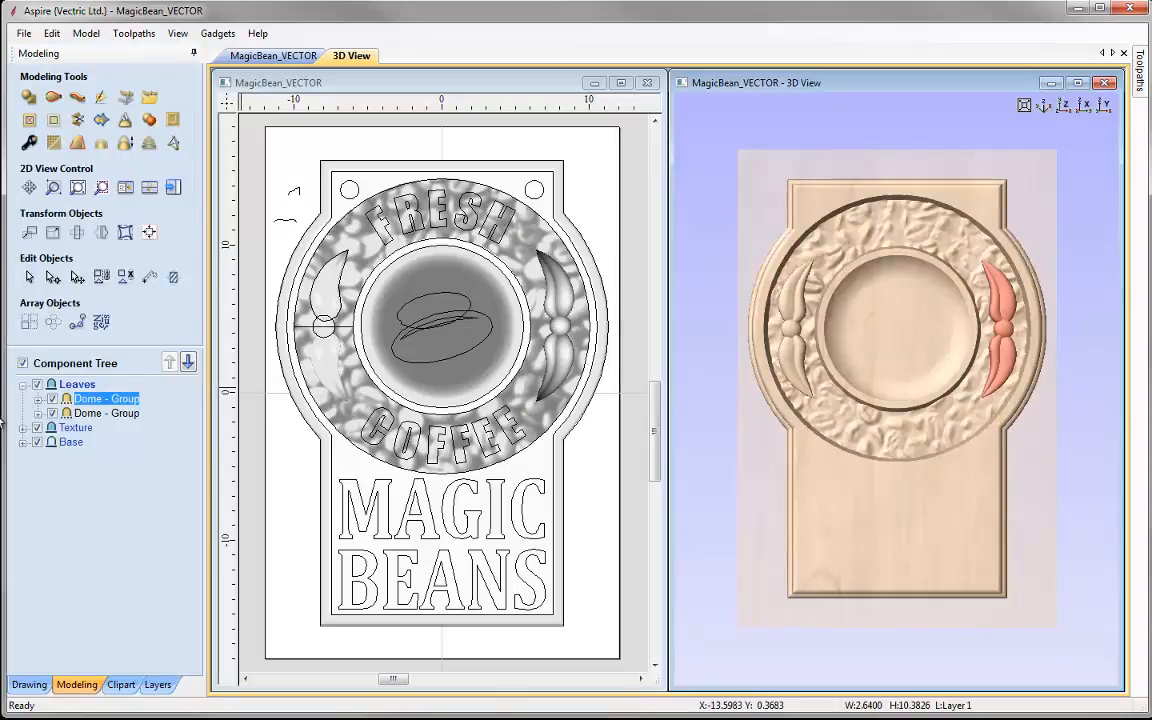
# Collapse the Leaves level, insert a new level above it, and name the new level Coffee Beans.
pyautogui.click(22, 385)
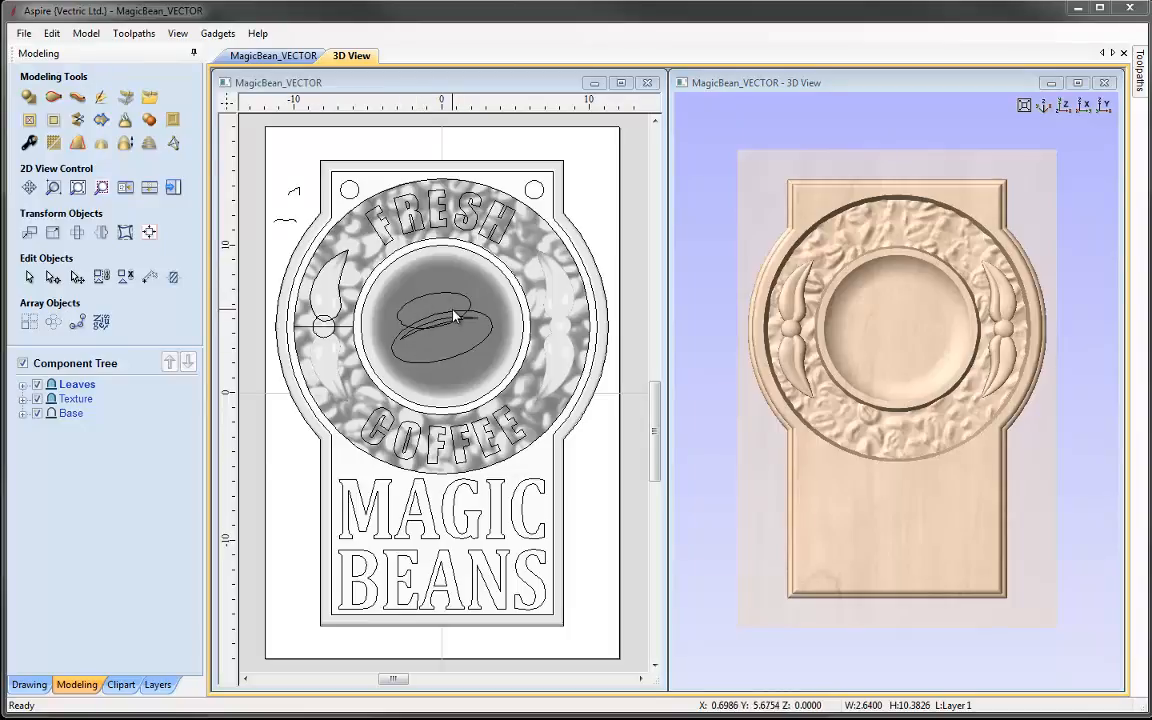
pyautogui.rightClick(82, 388)
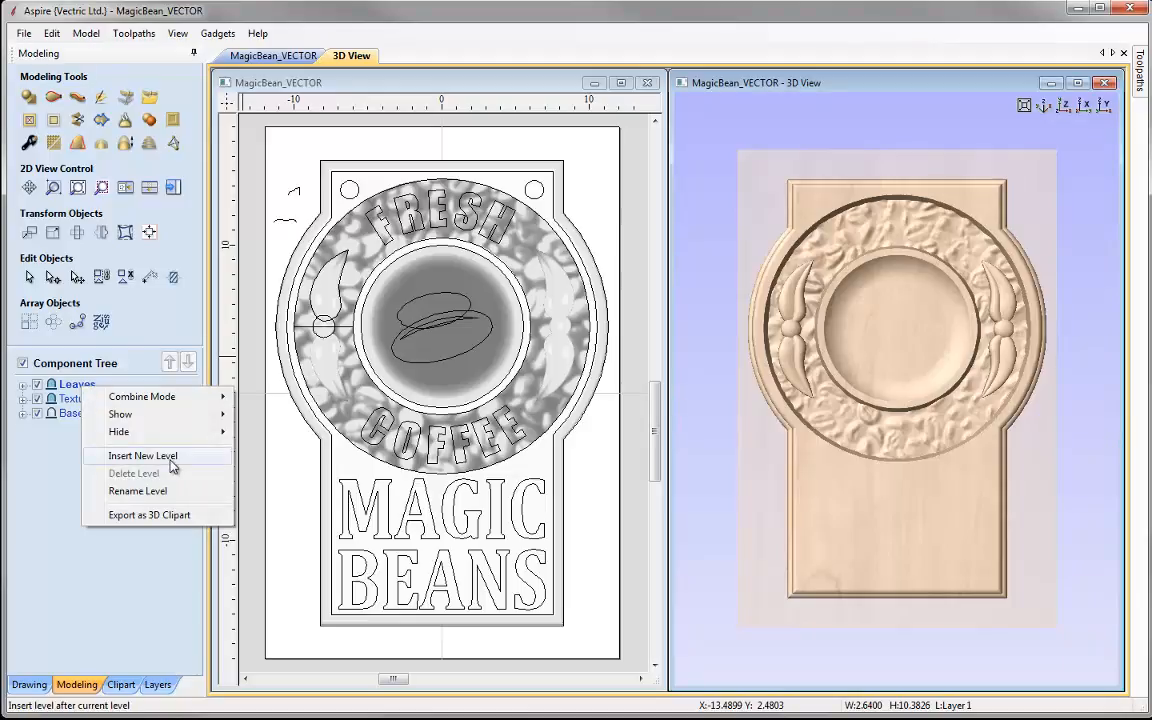
pyautogui.click(172, 456)
pyautogui.rightClick(78, 388)
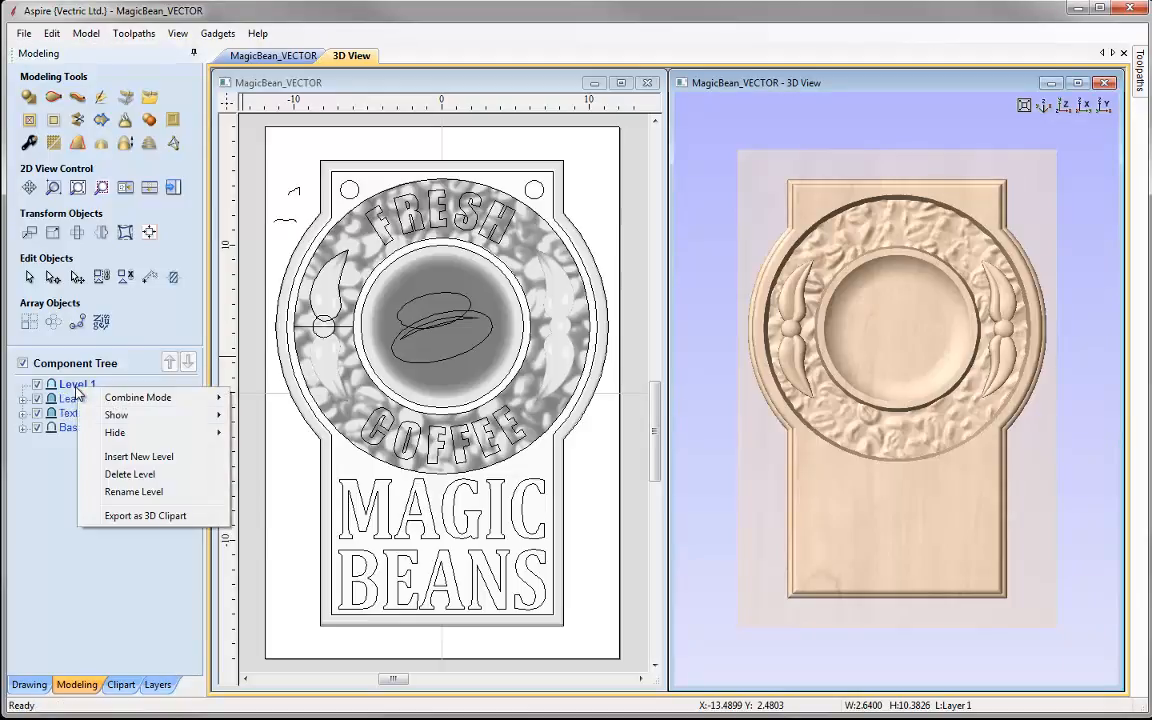
pyautogui.click(148, 492)
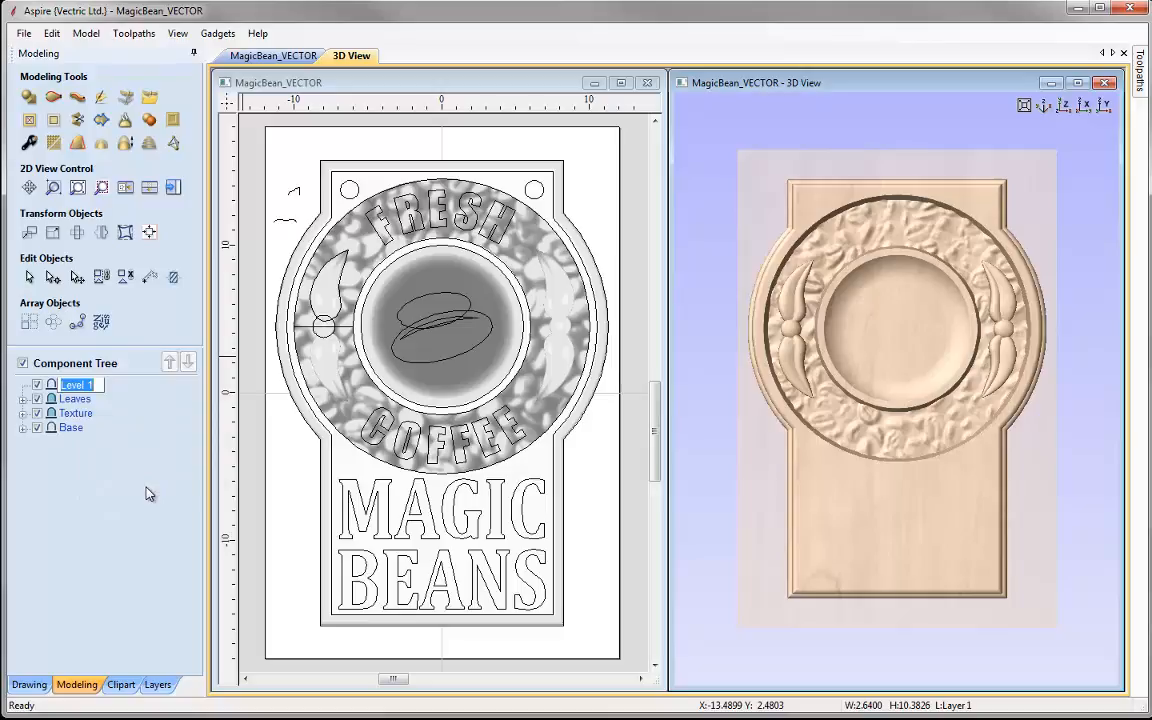
pyautogui.write('Coffee Beans')
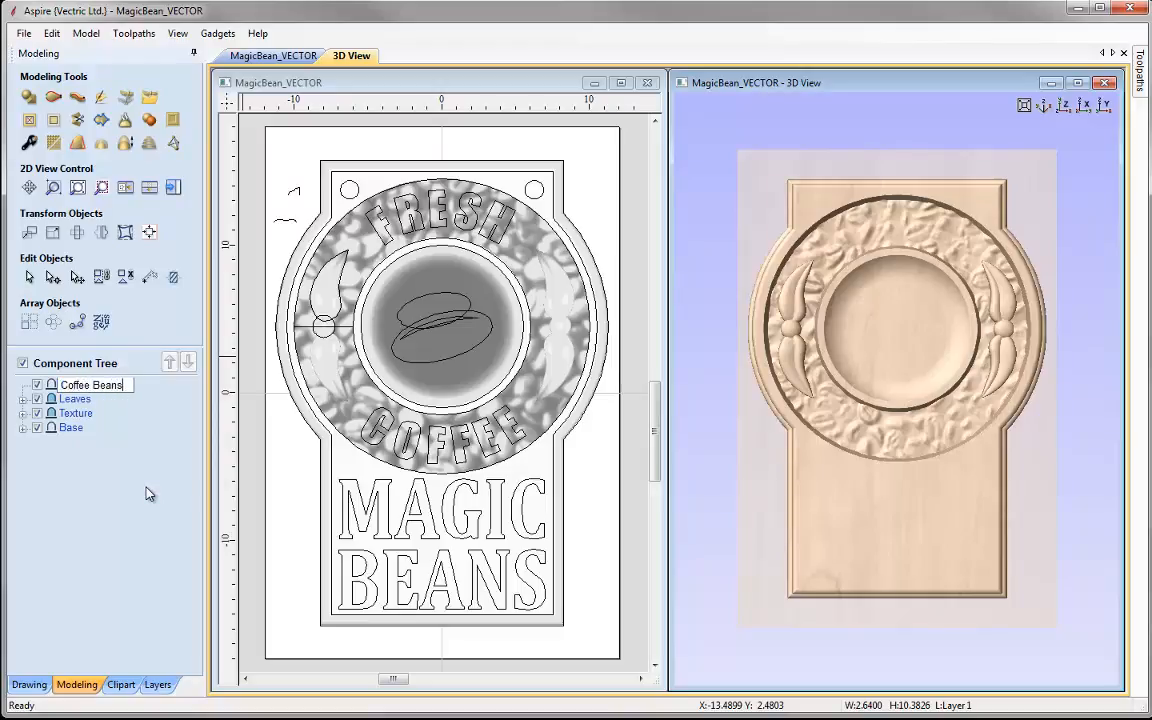
pyautogui.press('Return')
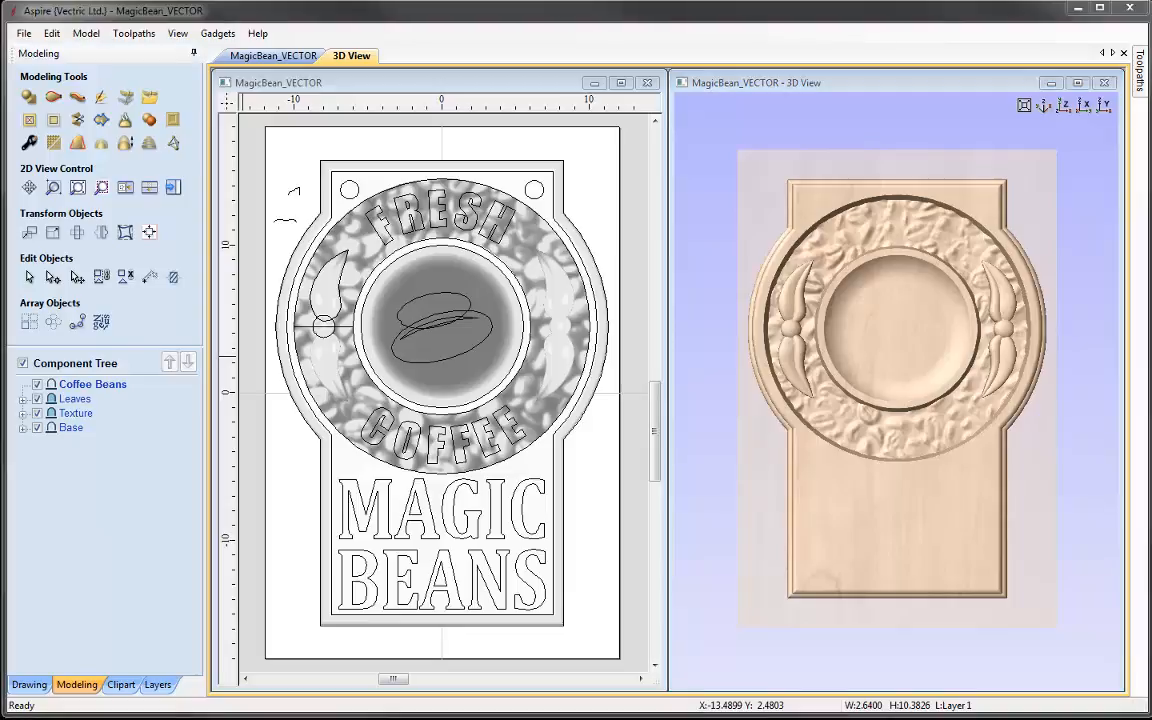
# Create a rounded shape from the upper bean outline, scaled to an exact height of 0.2 inches, set to merge, and named Bean.
pyautogui.click(446, 301)
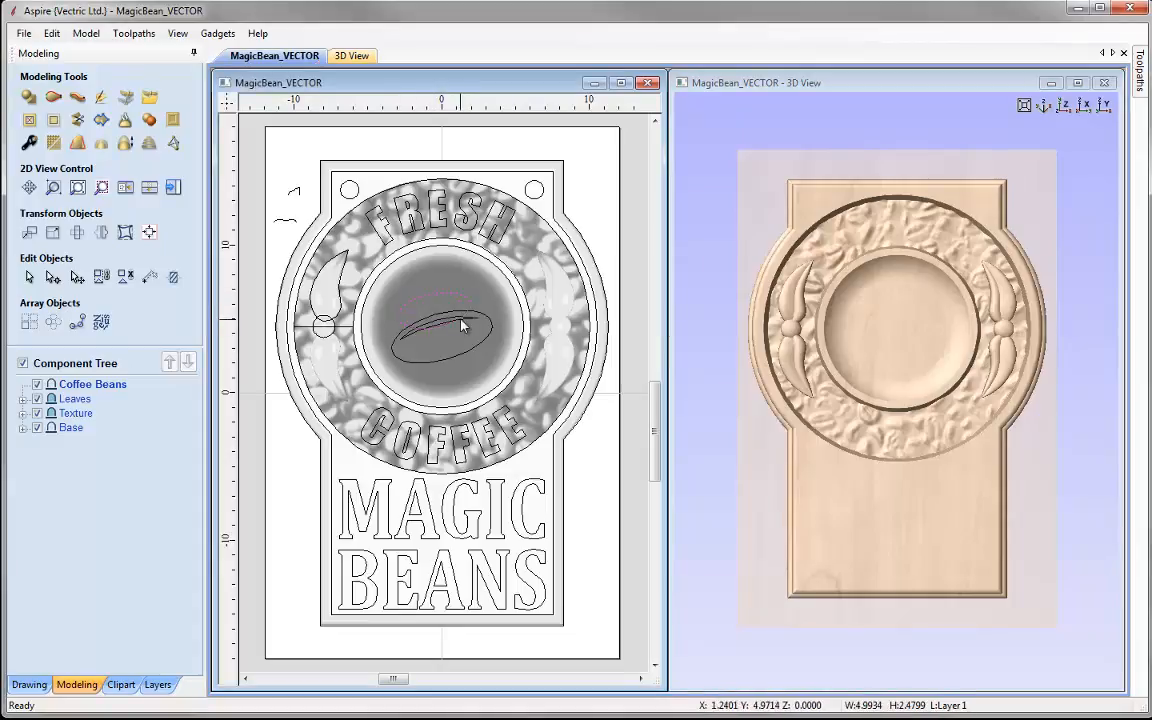
pyautogui.click(33, 97)
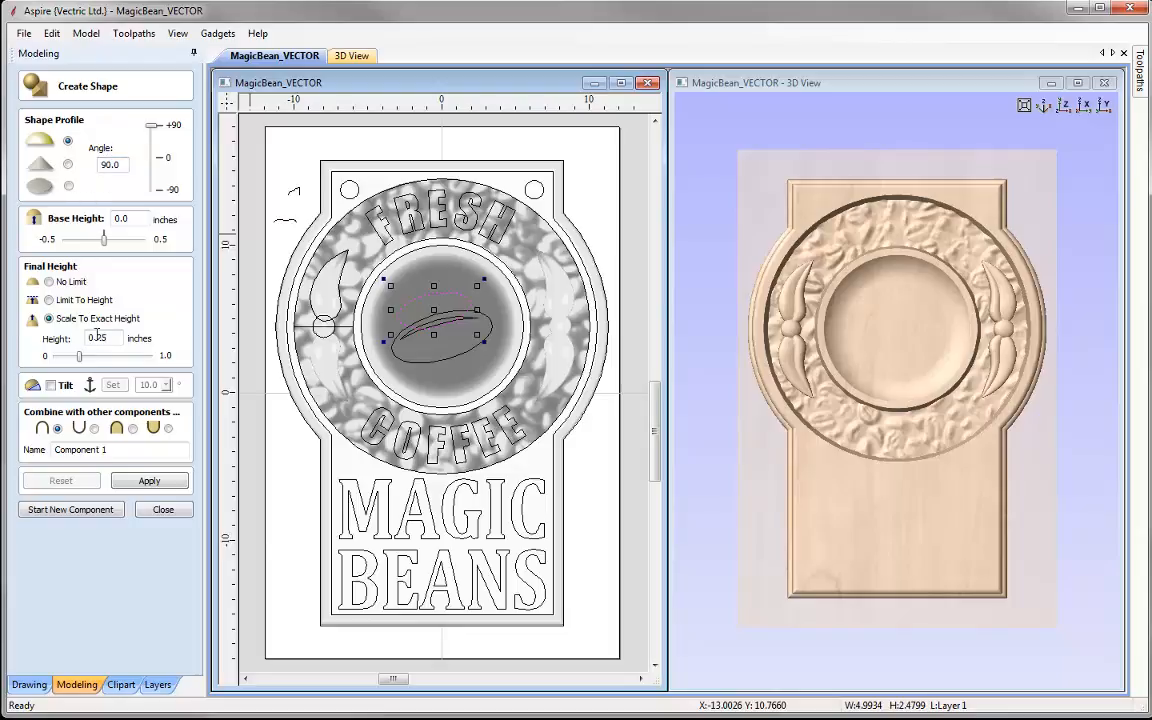
pyautogui.moveTo(102, 340); pyautogui.dragTo(123, 339)
pyautogui.click(133, 429)
pyautogui.moveTo(128, 454); pyautogui.dragTo(20, 453)
pyautogui.write('Bean')
pyautogui.click(145, 481)
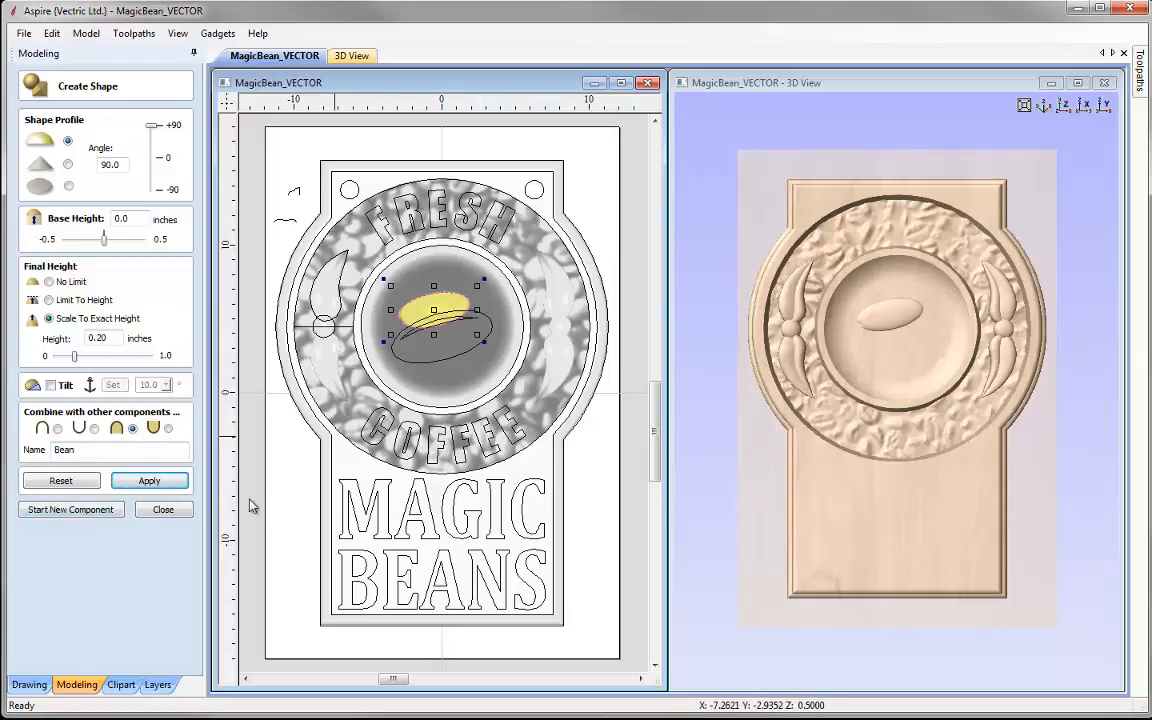
# Start a new component and shape the lower bean outline at an exact height of 0.25 inches, then inspect both beans in 3D.
pyautogui.click(72, 511)
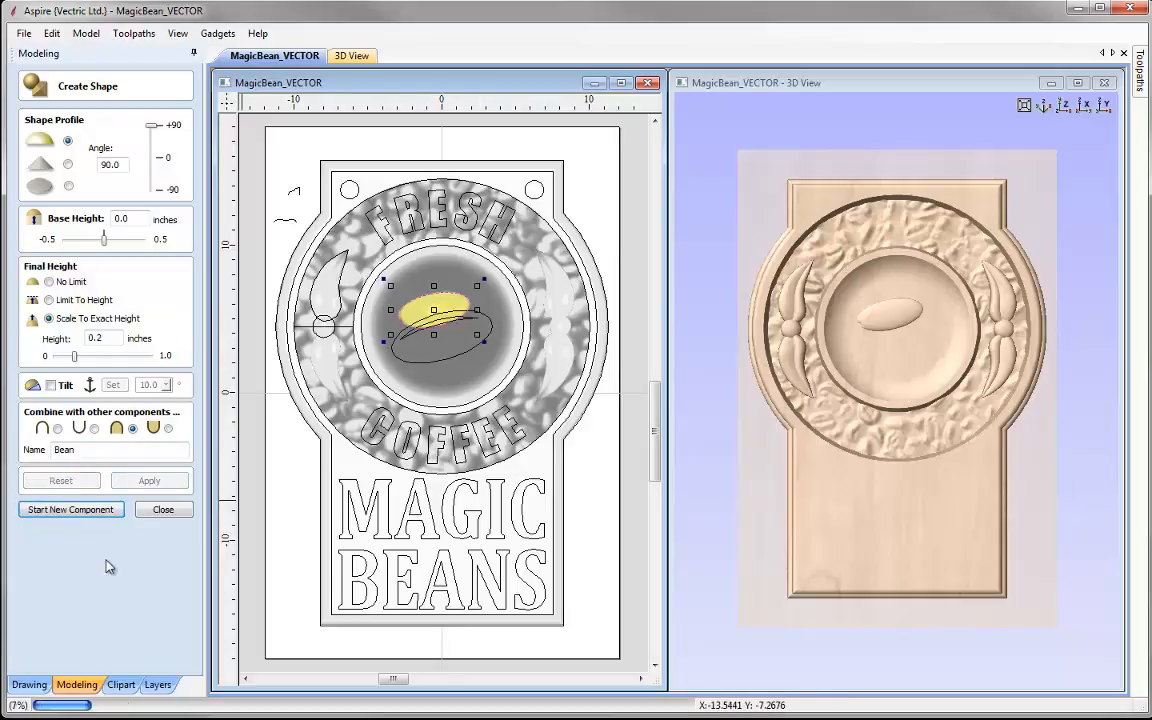
pyautogui.click(448, 365)
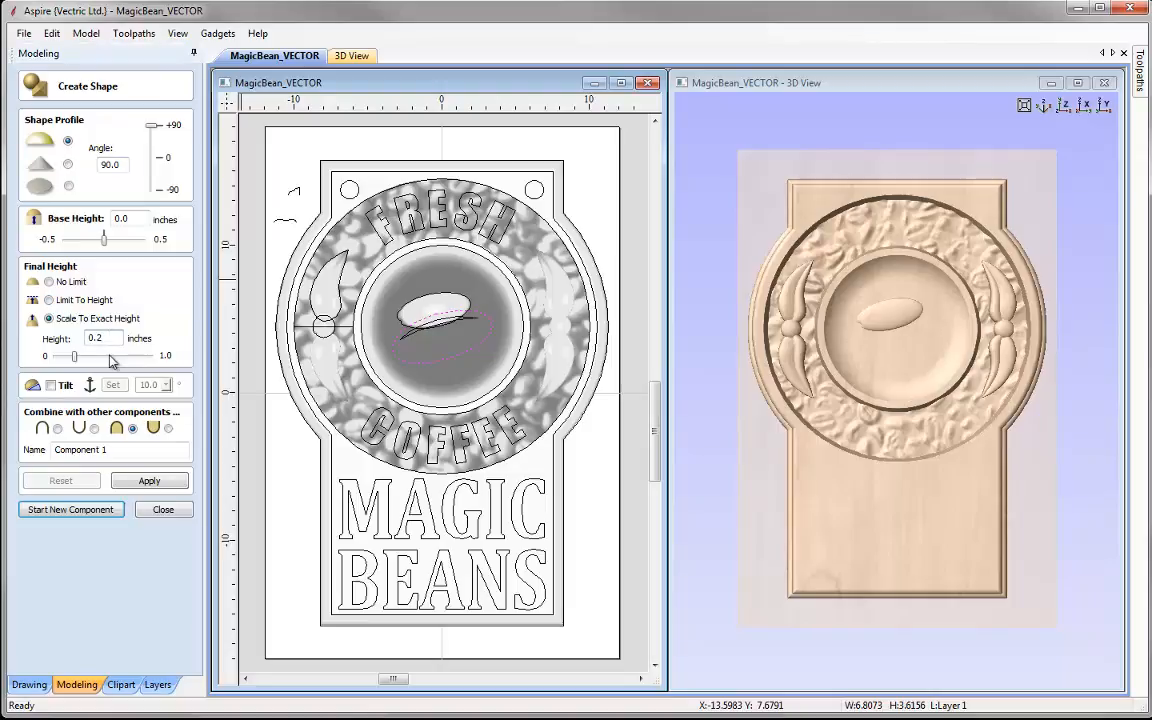
pyautogui.write('5')
pyautogui.click(149, 481)
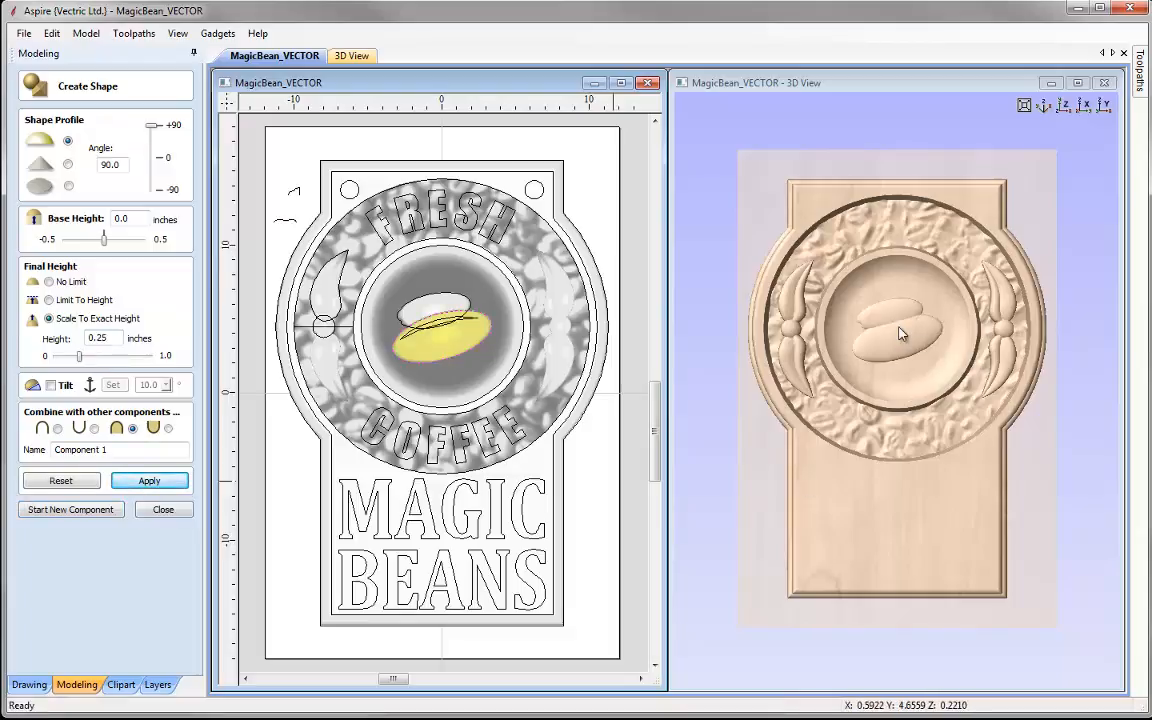
pyautogui.moveTo(886, 454); pyautogui.dragTo(888, 387)
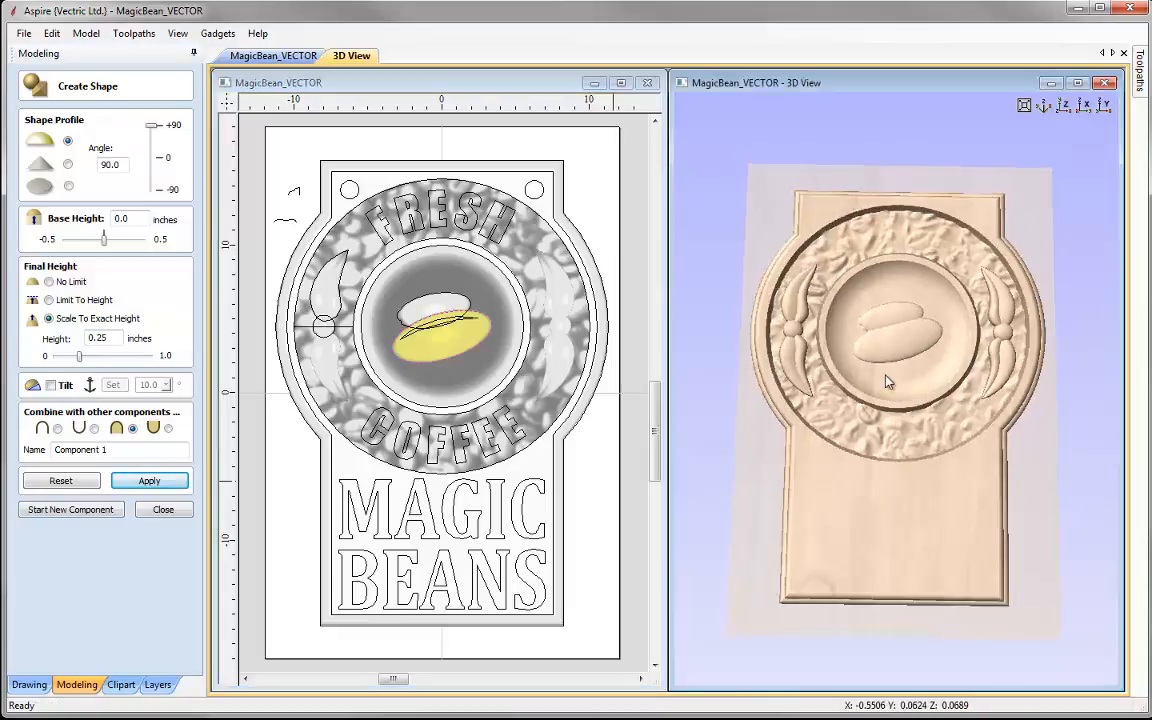
pyautogui.scroll(4, 869, 436)
pyautogui.moveTo(869, 436); pyautogui.dragTo(870, 405)
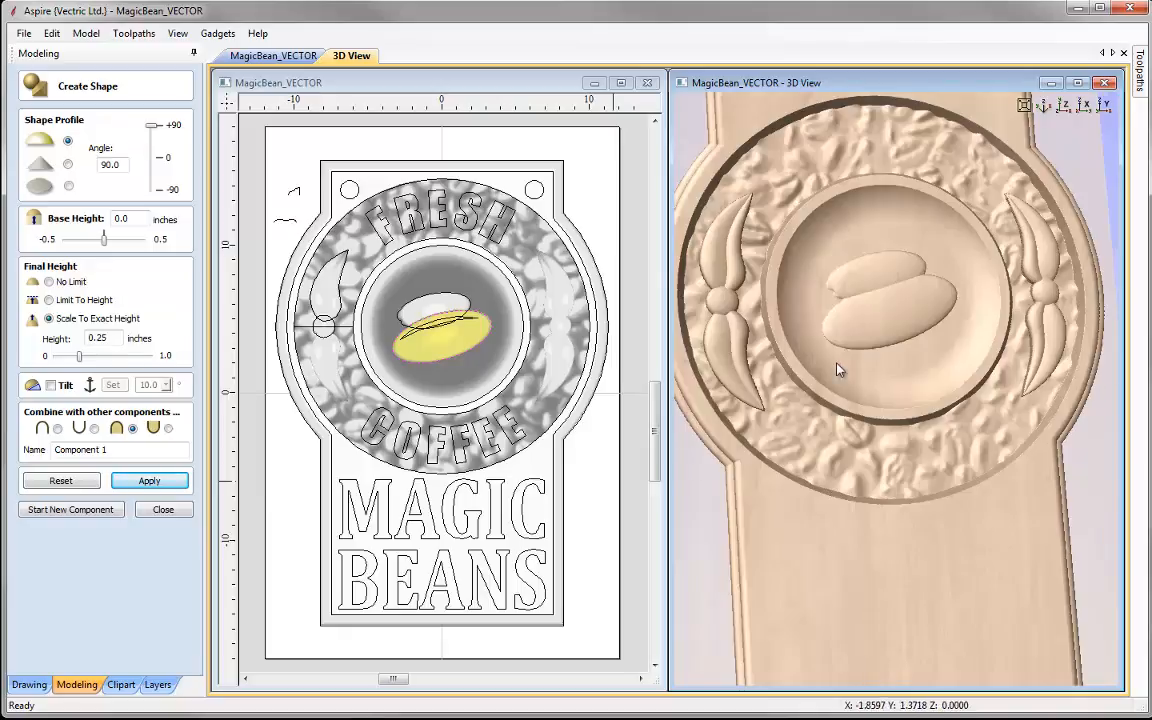
pyautogui.moveTo(847, 370); pyautogui.dragTo(830, 358)
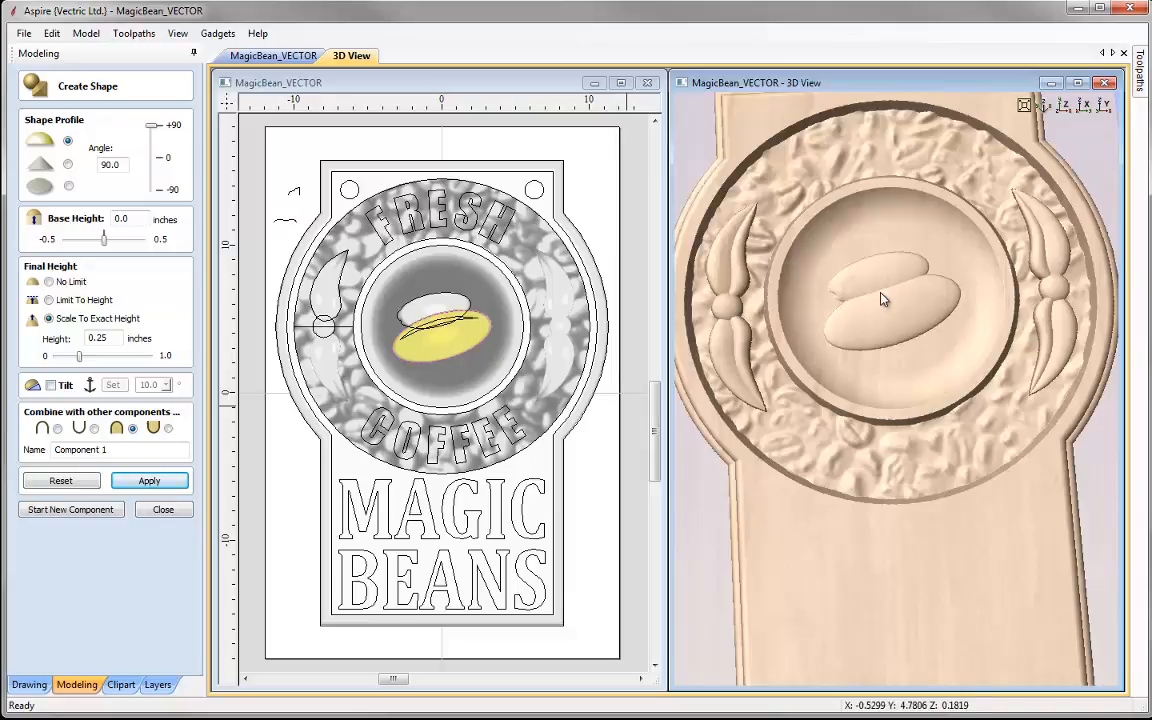
# Tilt the lower bean by 3.8 degrees, with the tilt direction running from just below it to the upper bean.
pyautogui.click(51, 385)
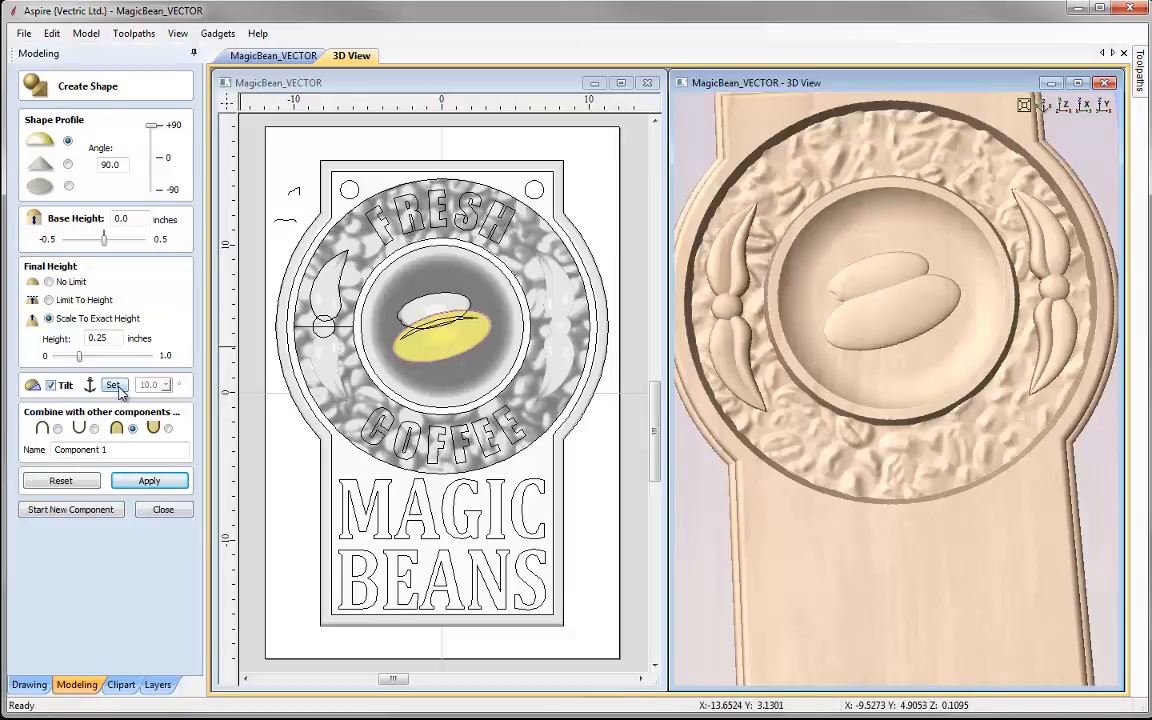
pyautogui.click(113, 385)
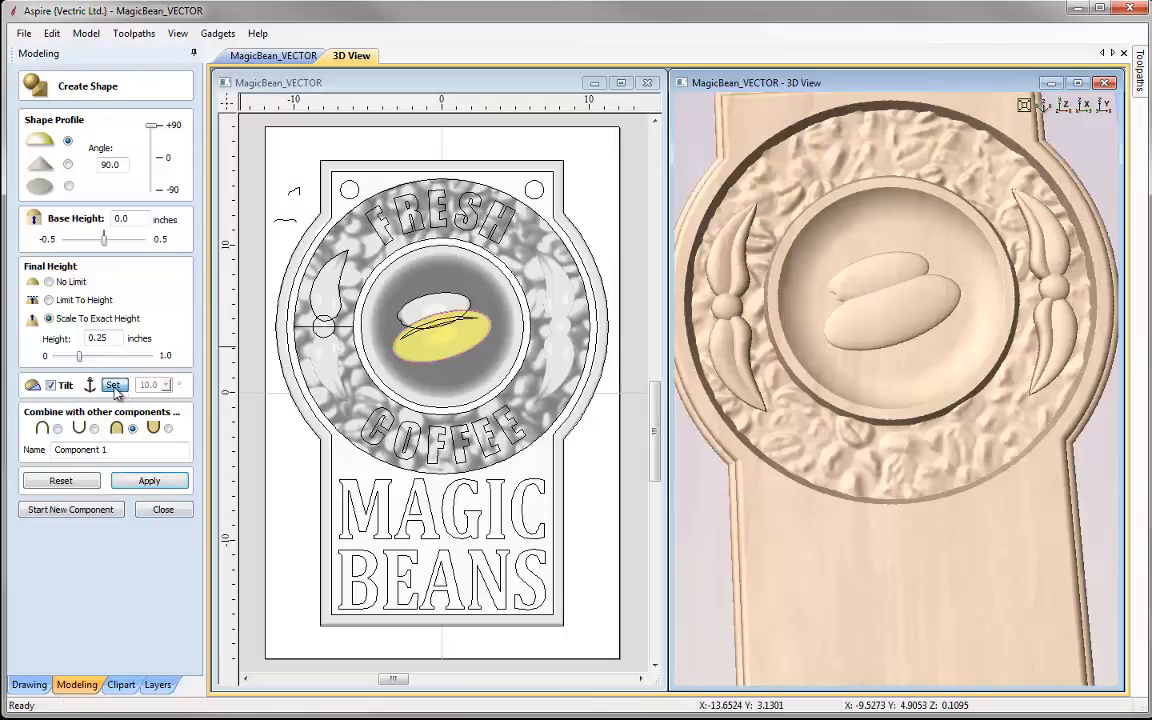
pyautogui.click(455, 370)
pyautogui.click(455, 371)
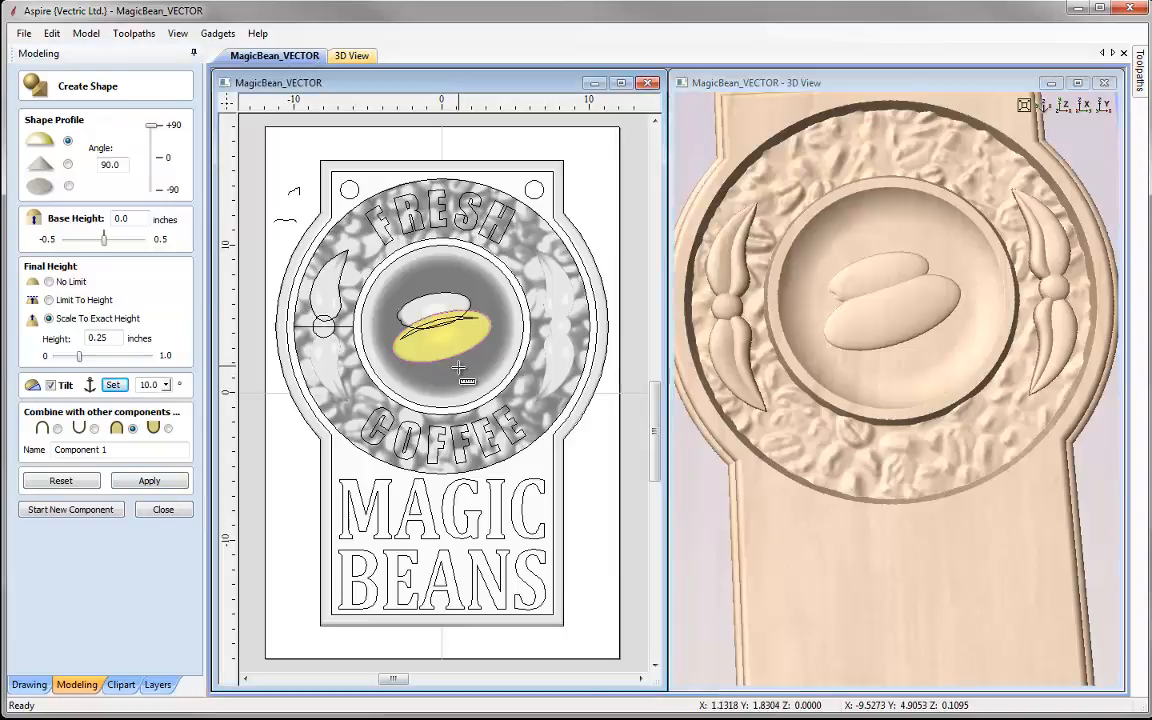
pyautogui.click(430, 307)
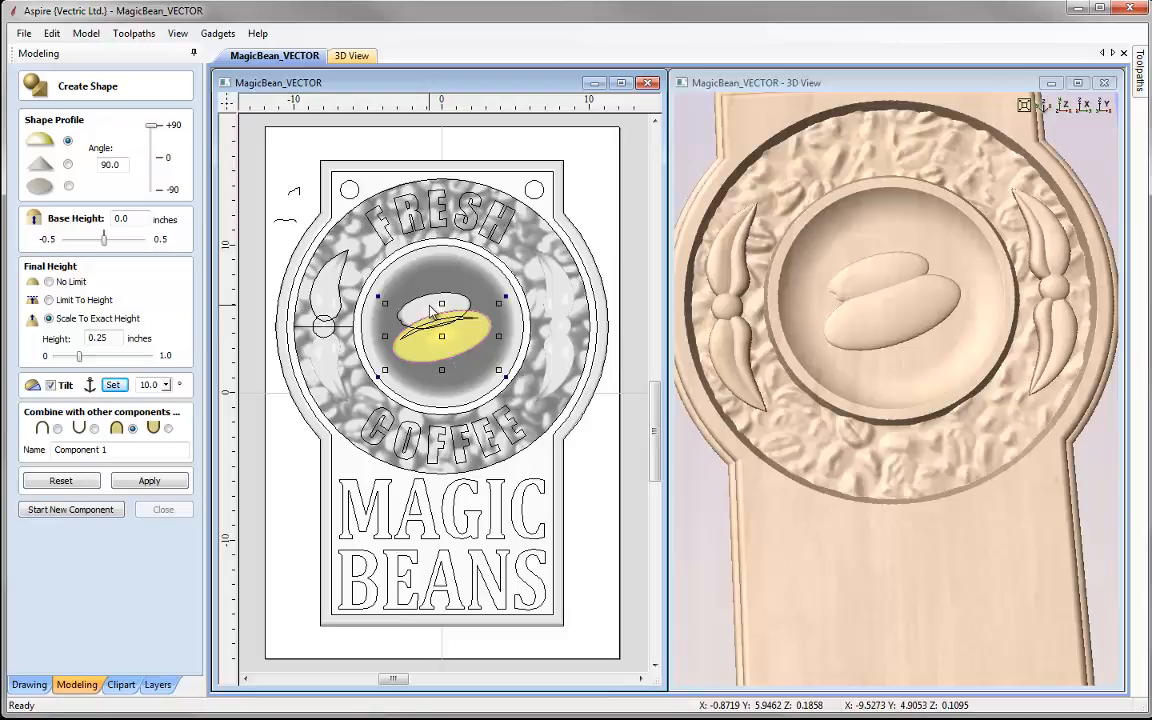
pyautogui.moveTo(898, 308); pyautogui.dragTo(729, 295)
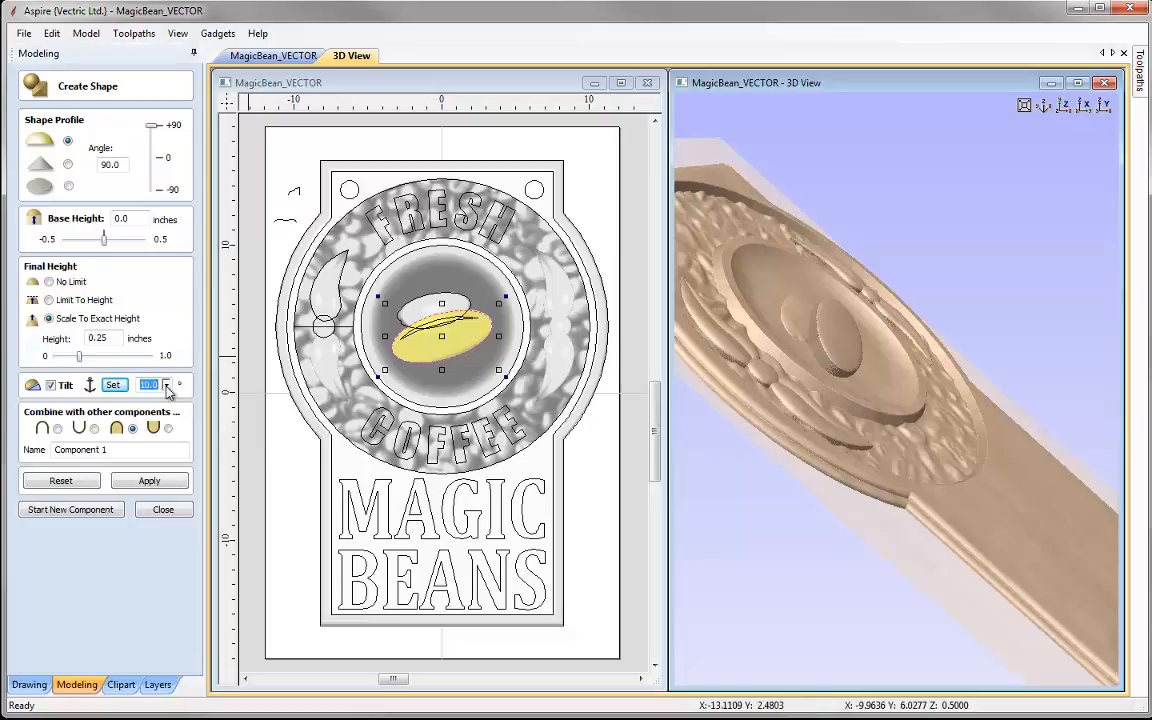
pyautogui.moveTo(175, 404); pyautogui.dragTo(150, 410)
pyautogui.moveTo(930, 405); pyautogui.dragTo(905, 291)
pyautogui.moveTo(856, 482); pyautogui.dragTo(838, 486)
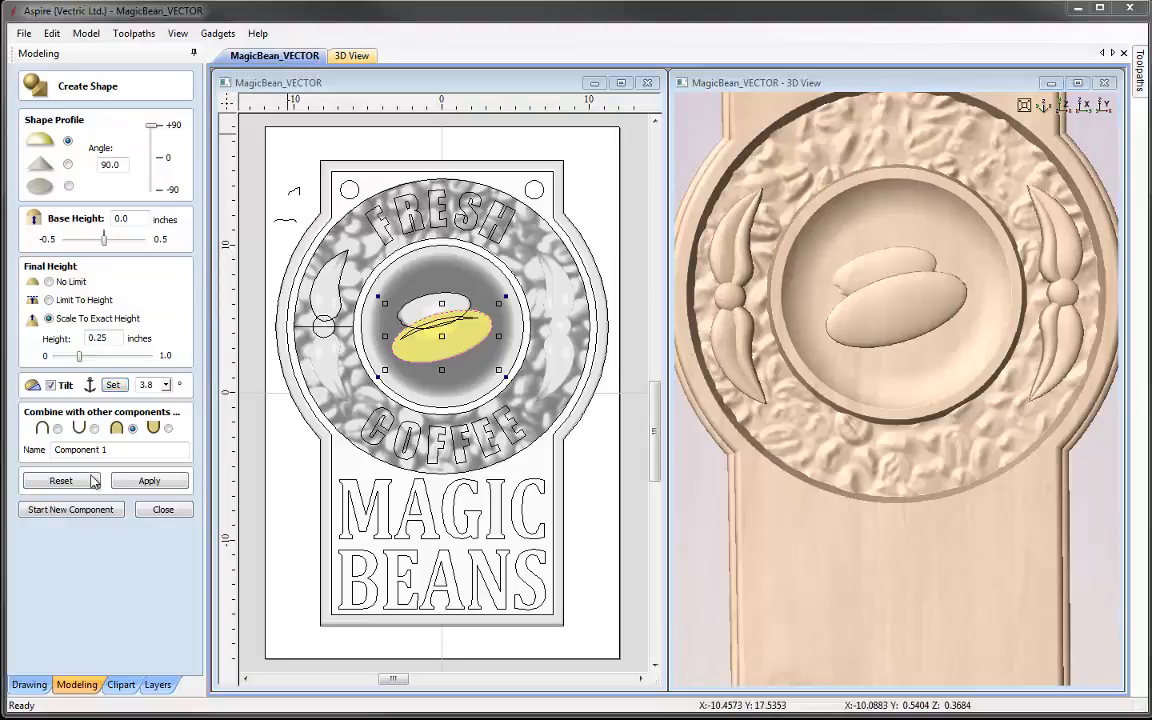
# Name the tilted lower bean component Front Bean and apply it.
pyautogui.click(85, 449)
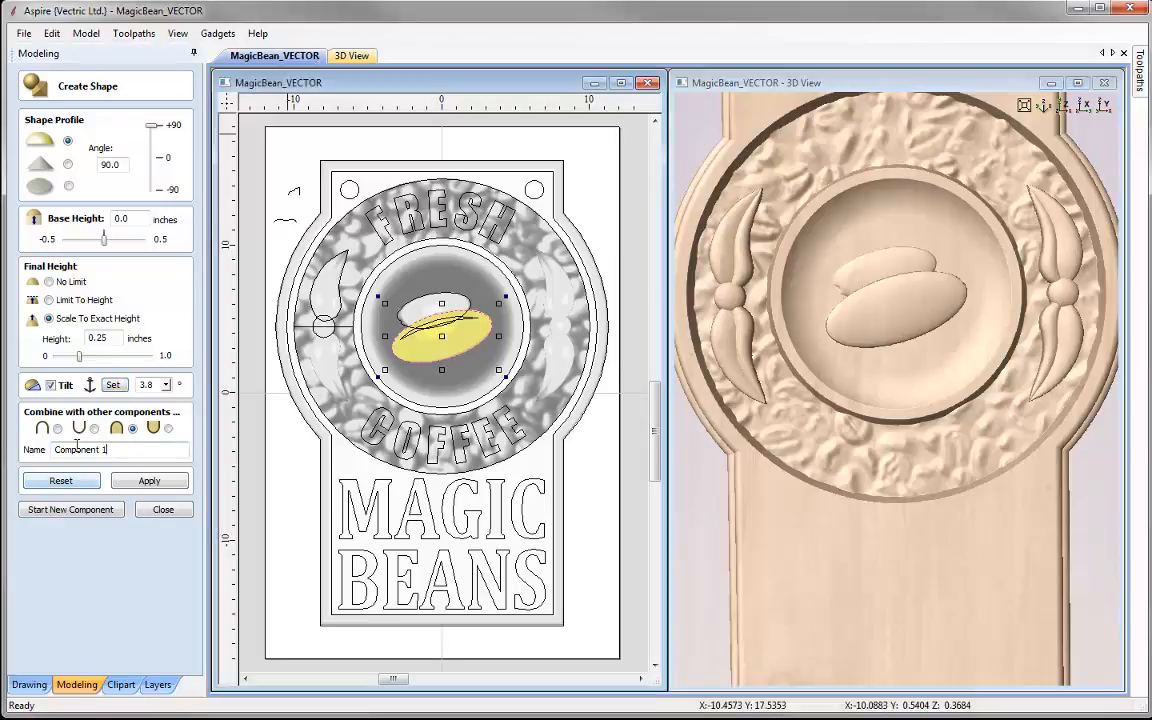
pyautogui.write('Front Bean')
pyautogui.click(146, 481)
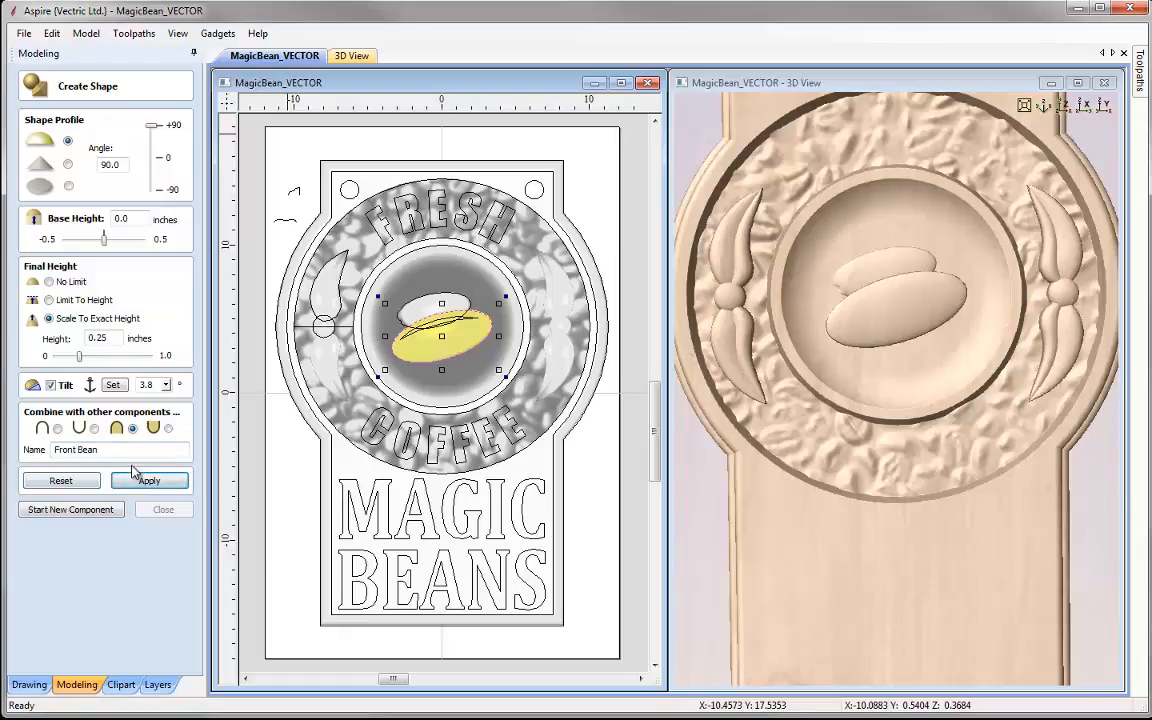
# Cut the crease outline across the lower bean as a new 45-degree angular component with no height limit, set to subtract and named Crease.
pyautogui.click(92, 512)
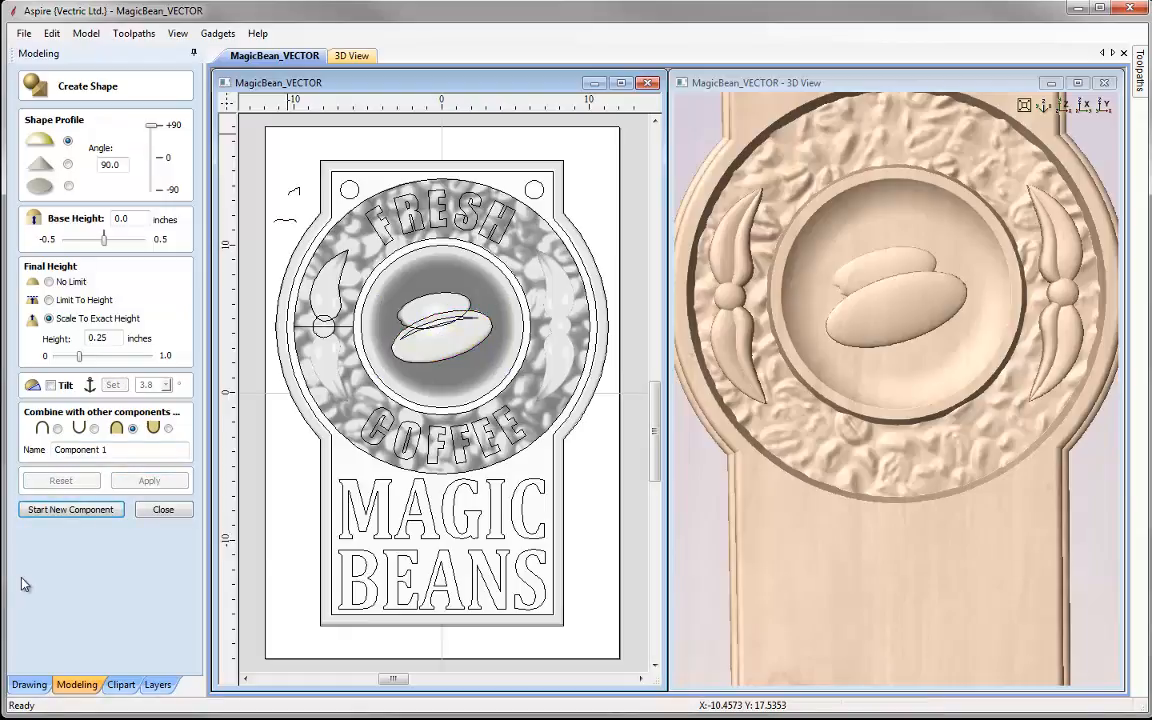
pyautogui.click(427, 330)
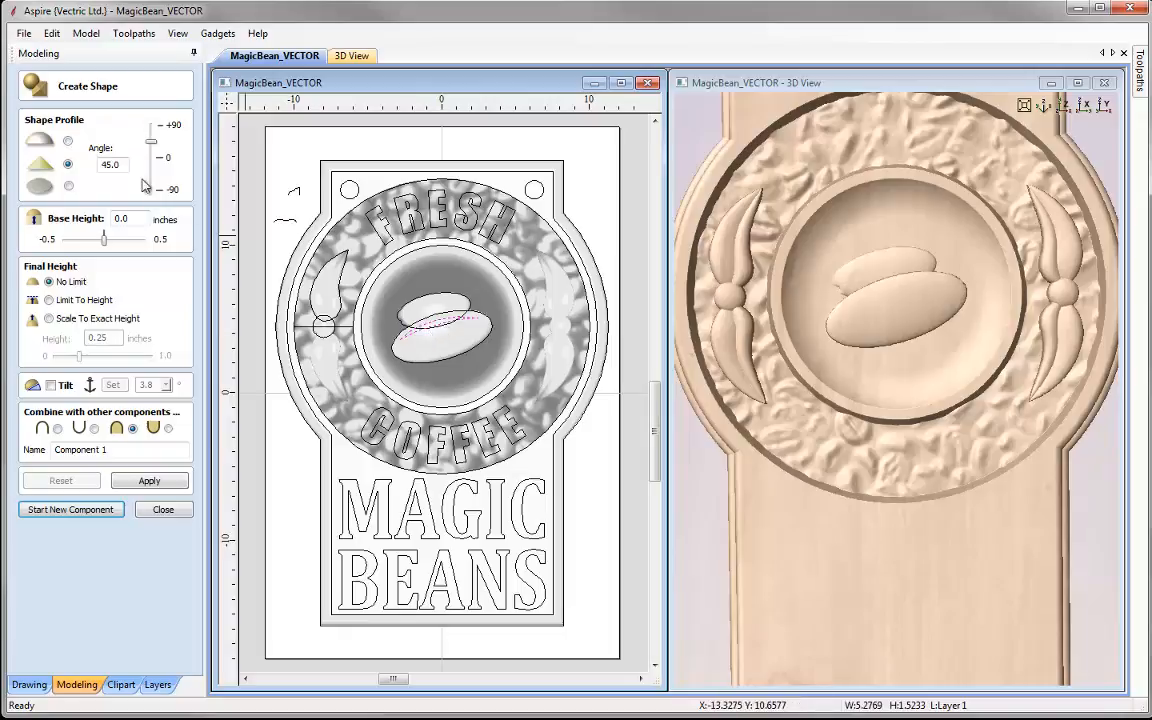
pyautogui.press('BackSpace')
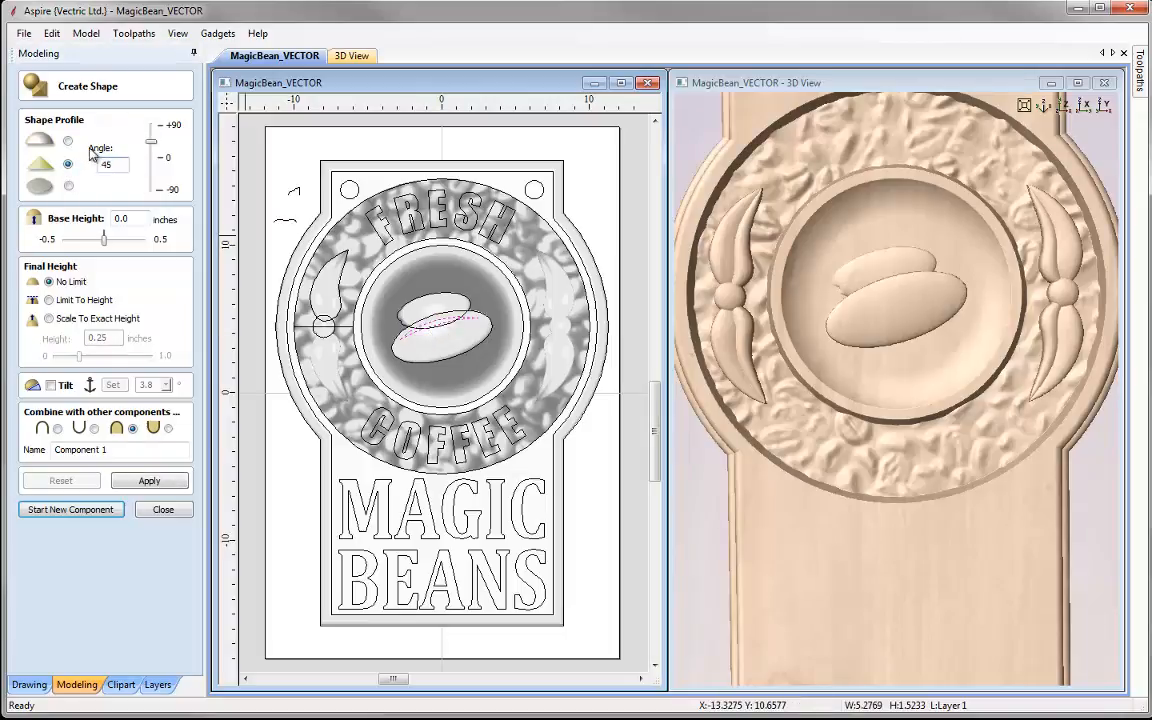
pyautogui.click(95, 428)
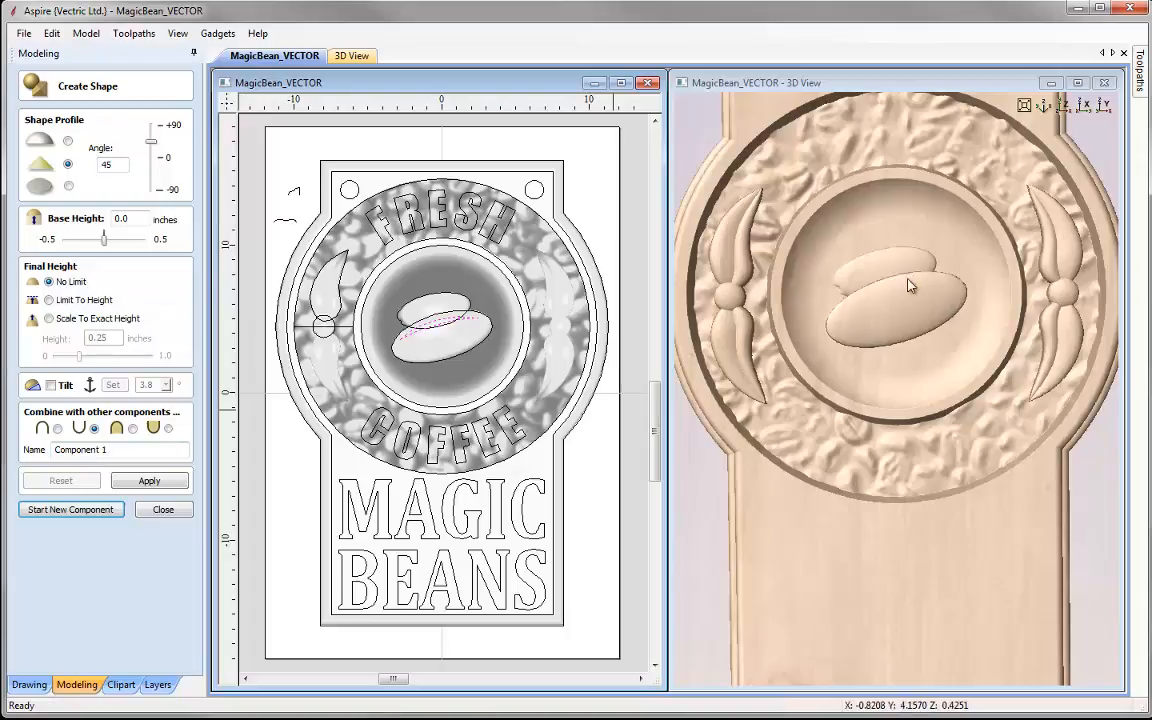
pyautogui.moveTo(119, 450); pyautogui.dragTo(54, 450)
pyautogui.write('Crease')
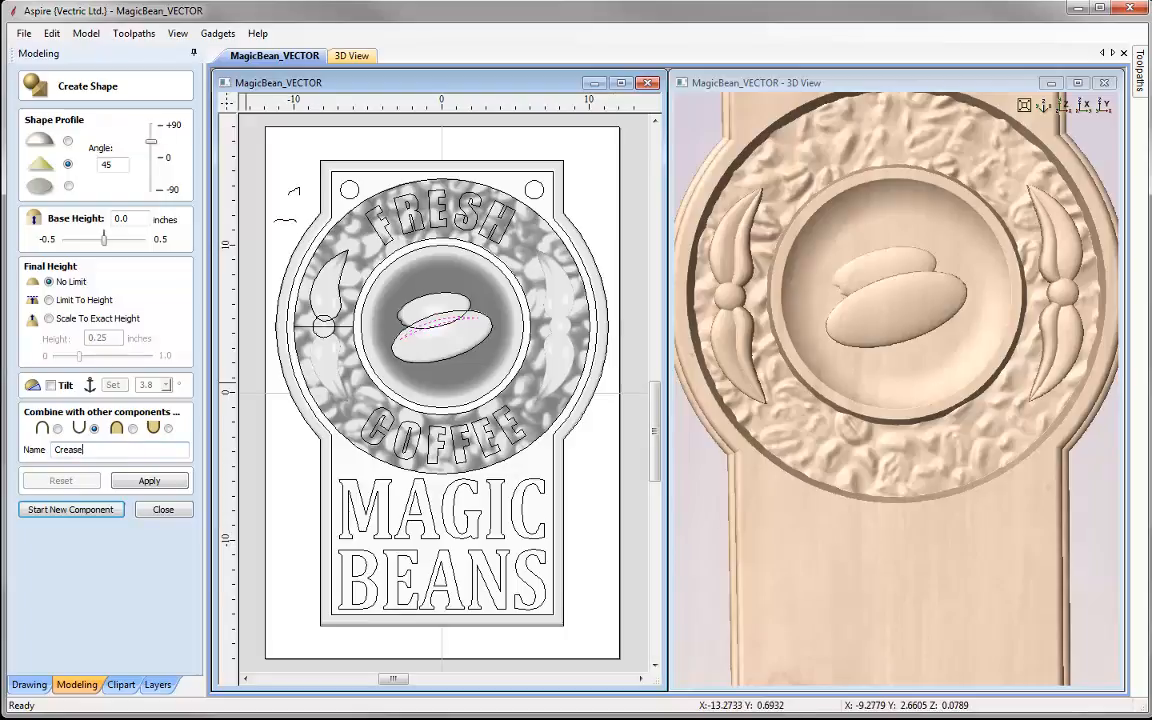
pyautogui.click(149, 480)
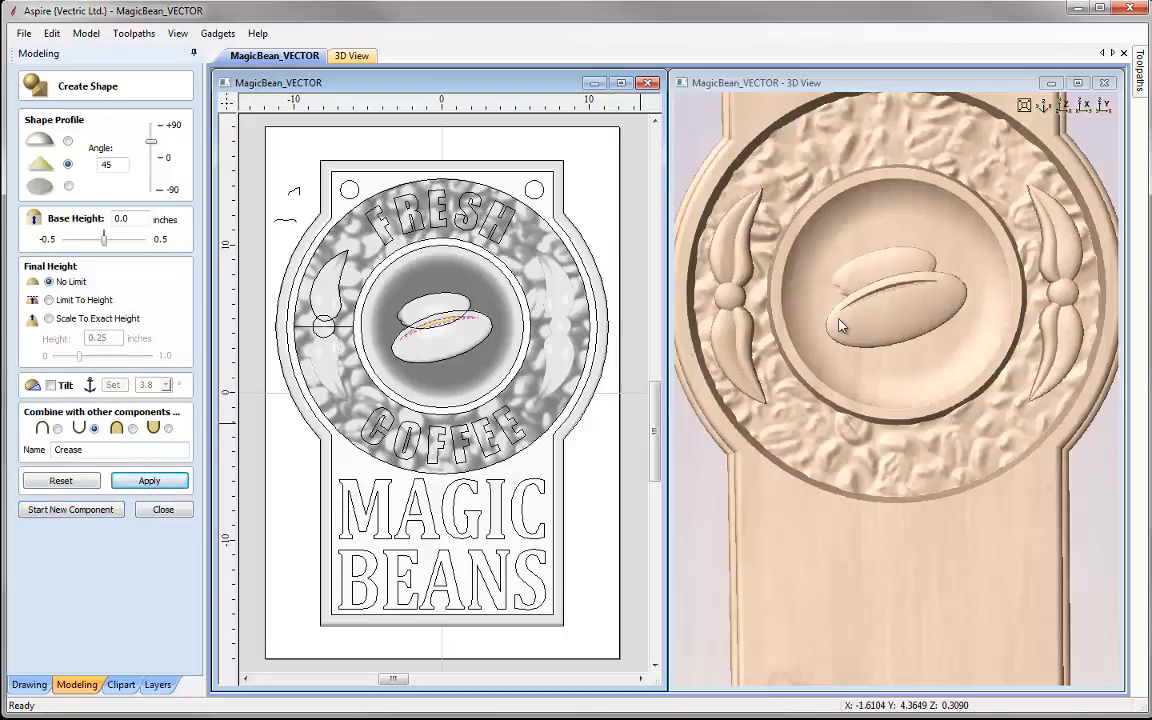
pyautogui.click(160, 510)
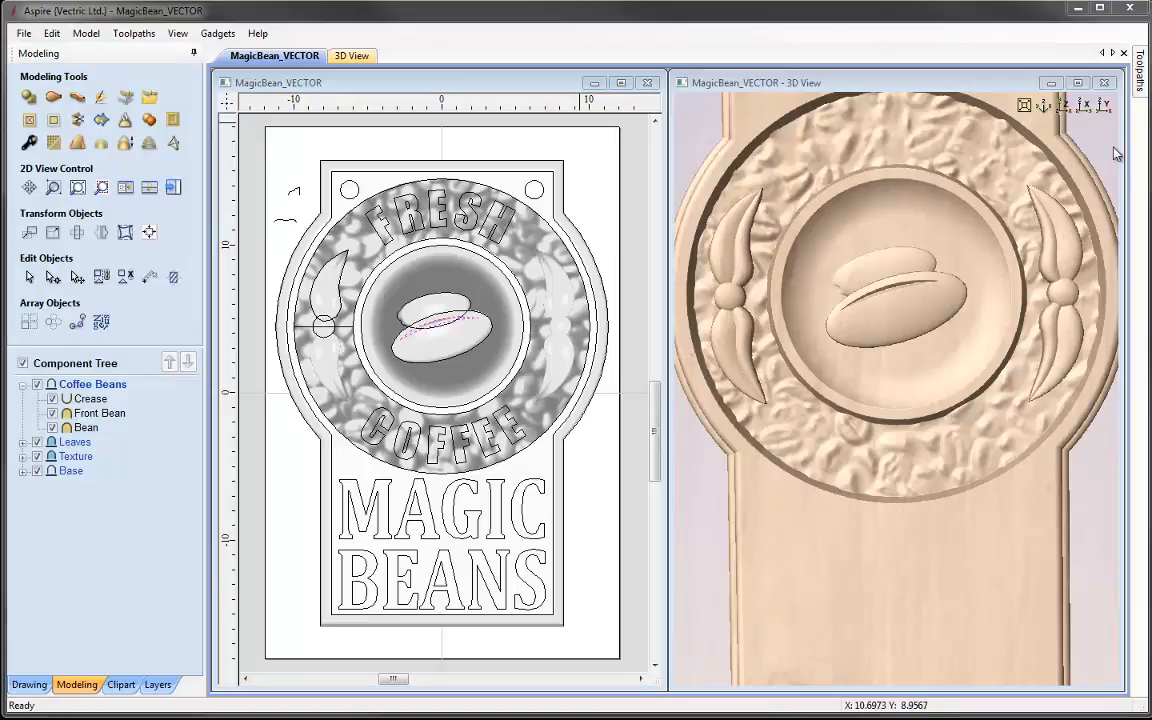
# Inspect the beans in an enlarged 3D view and group the Crease, Front Bean and Bean components.
pyautogui.click(1078, 82)
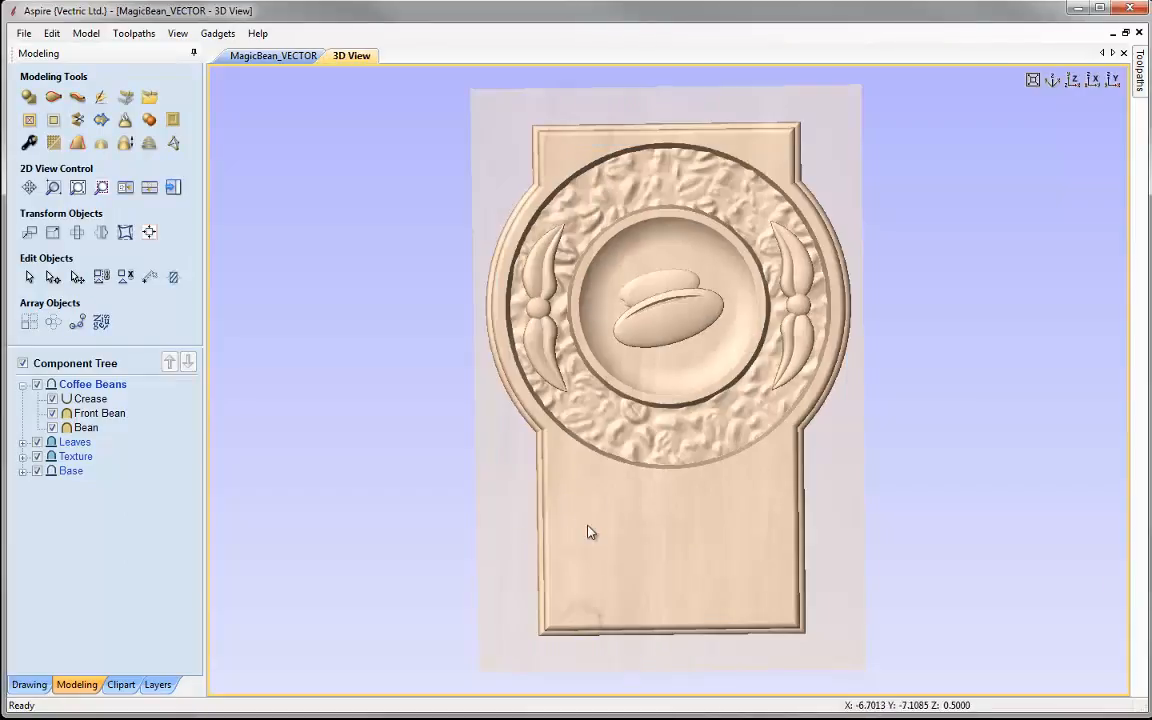
pyautogui.moveTo(582, 547); pyautogui.dragTo(661, 553)
pyautogui.moveTo(661, 553); pyautogui.dragTo(666, 414, button='right')
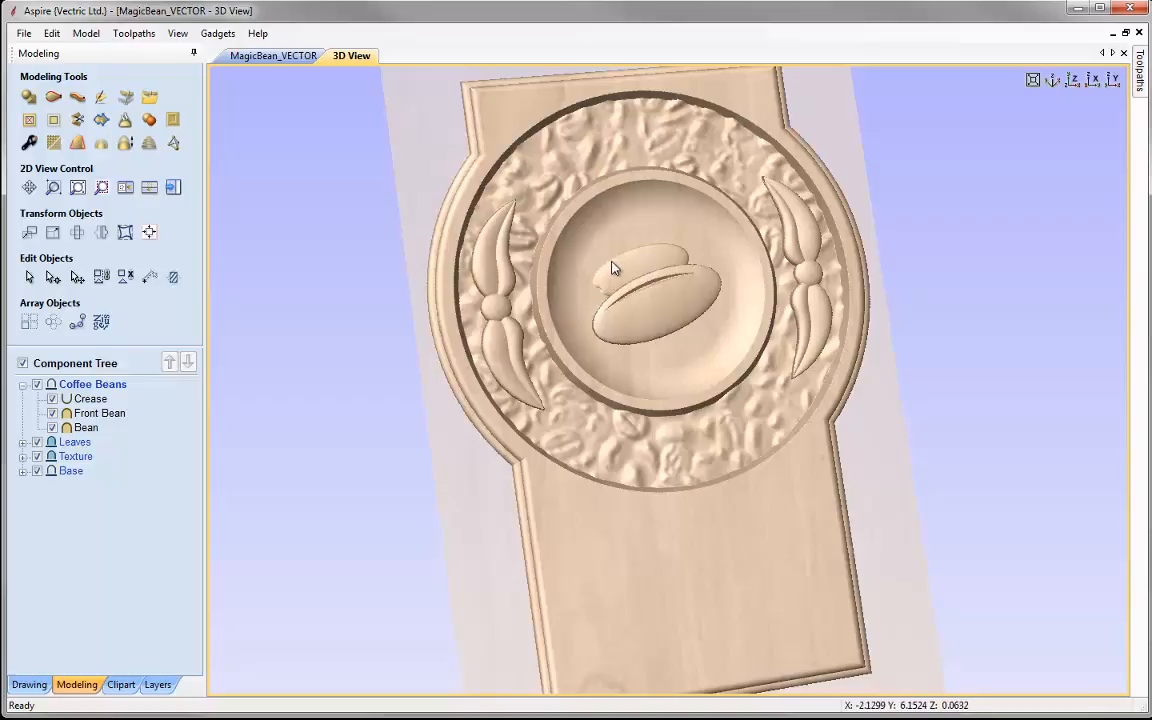
pyautogui.moveTo(627, 428); pyautogui.dragTo(617, 226)
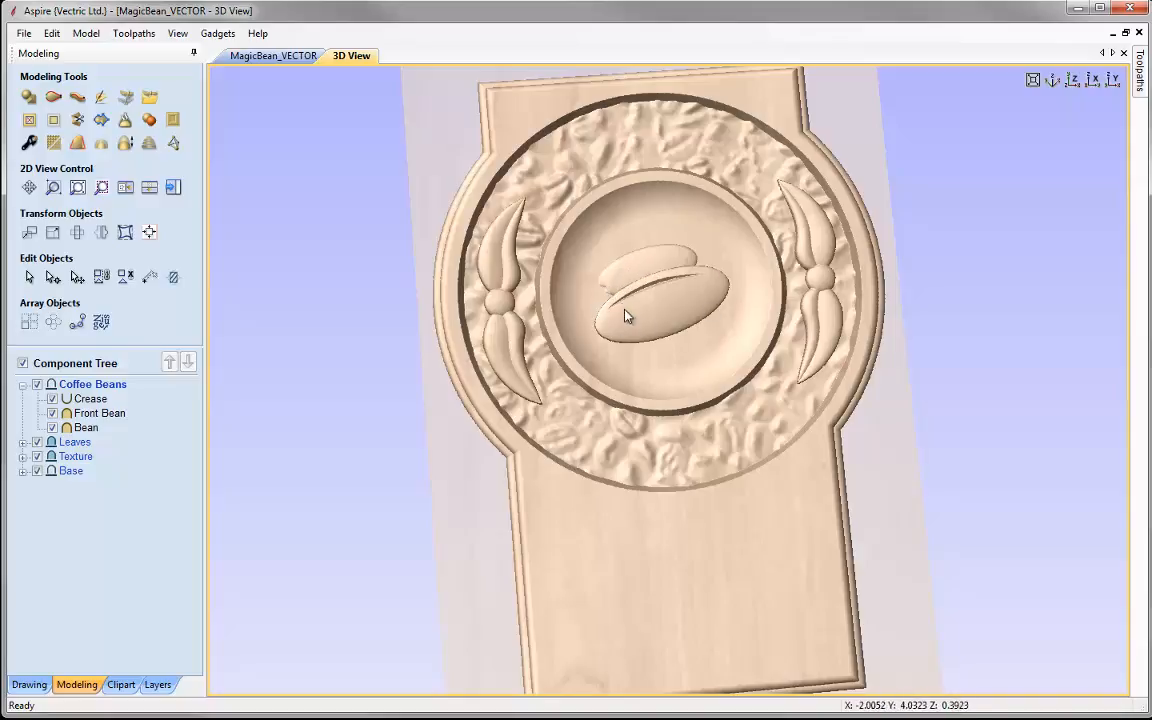
pyautogui.click(88, 429)
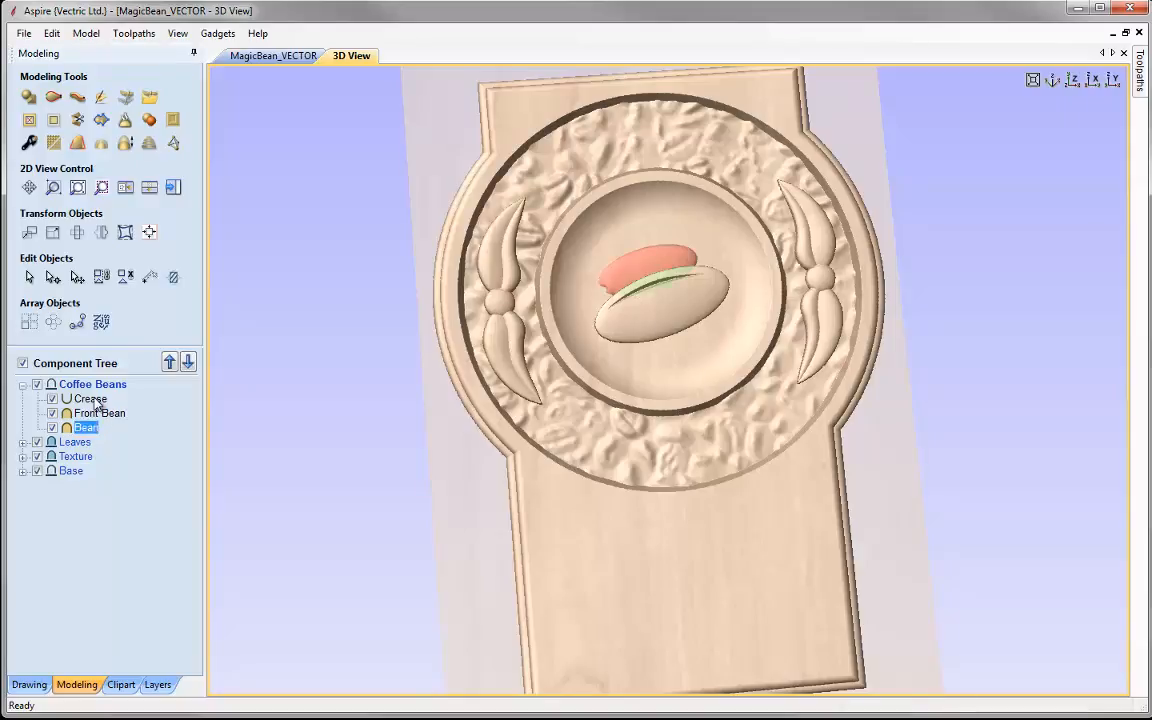
pyautogui.keyDown('shift'); pyautogui.click(90, 399); pyautogui.keyUp('shift')
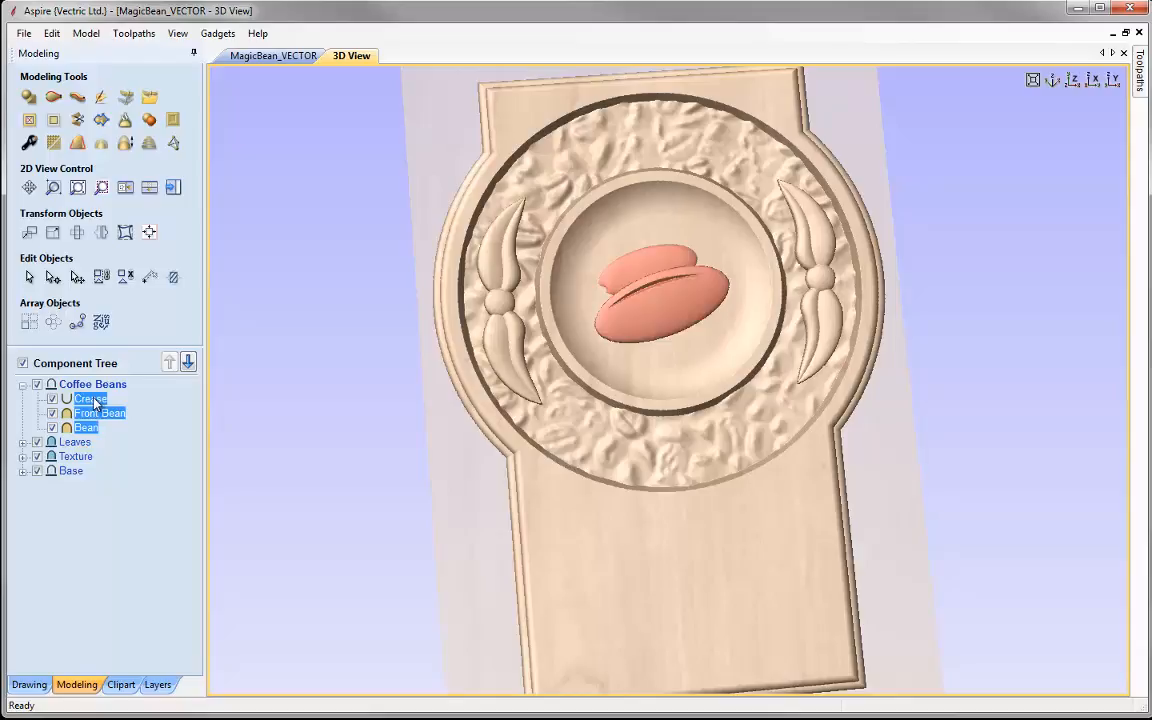
pyautogui.rightClick(95, 403)
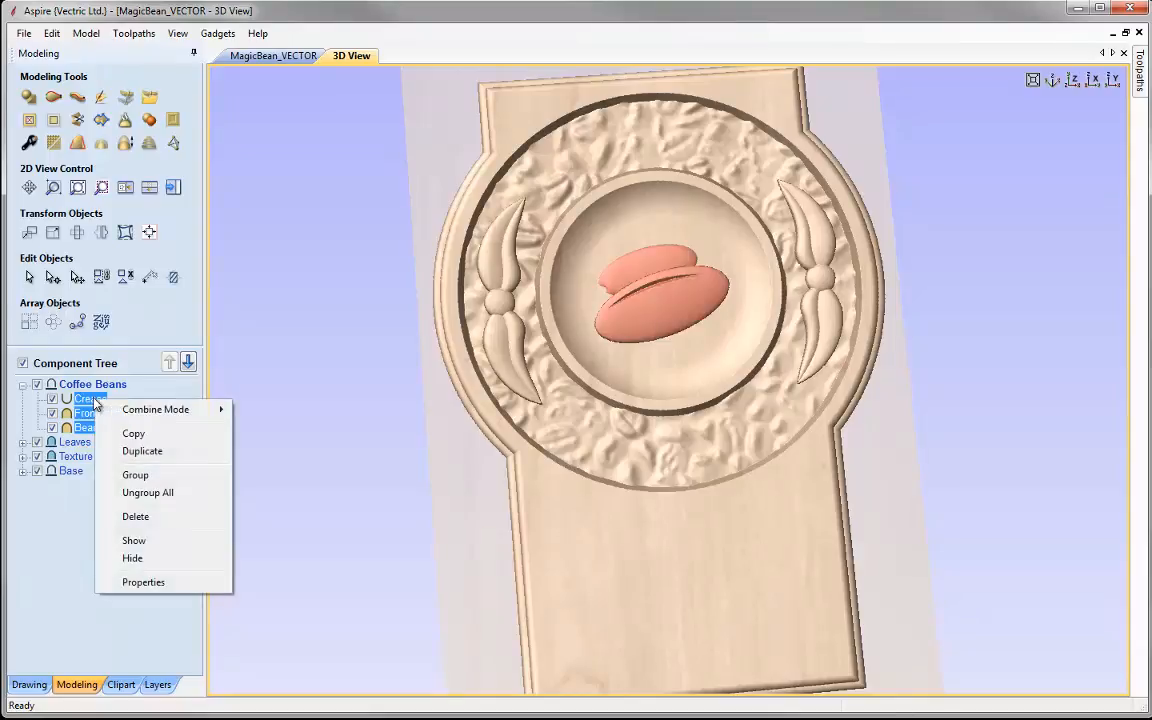
pyautogui.click(157, 477)
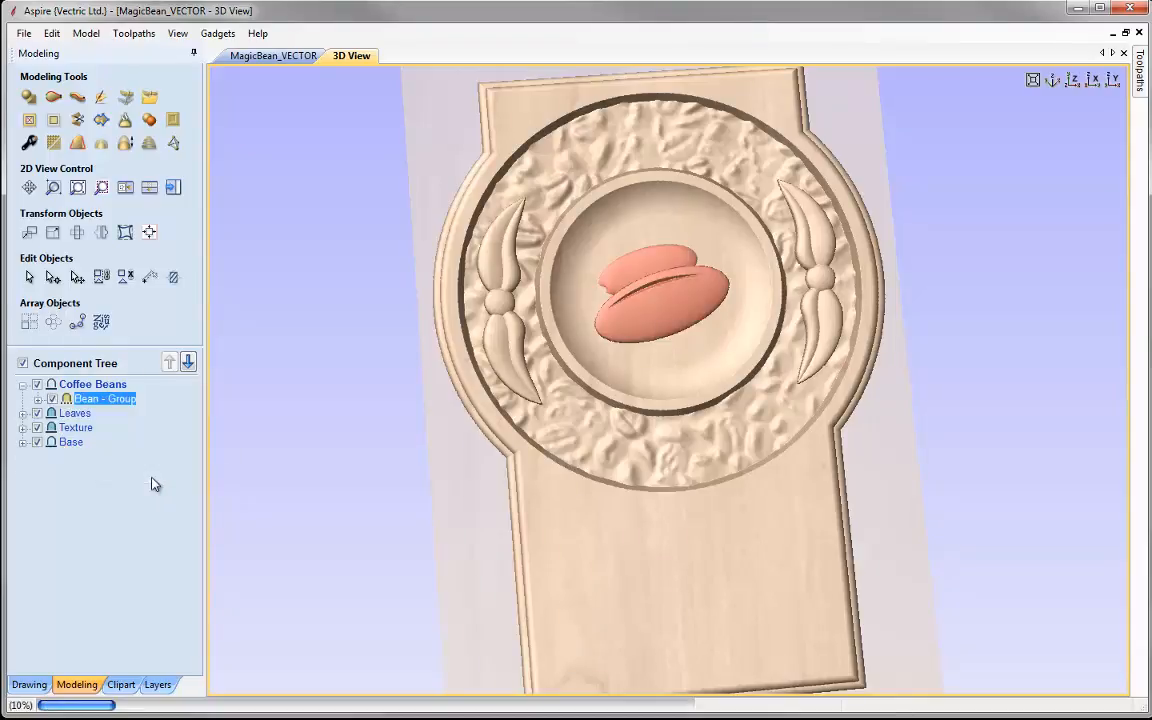
# Tilt the bean group by 1.6 degrees, with the tilt direction running from just below the beans to just above them, and inspect it.
pyautogui.click(650, 316)
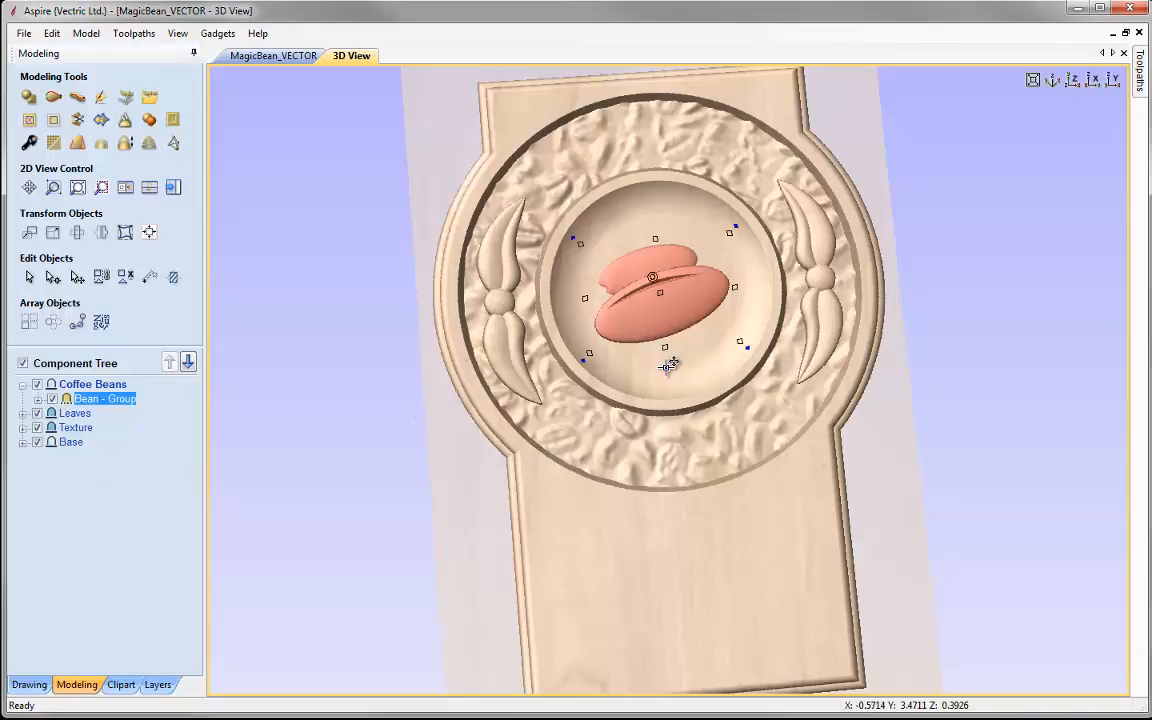
pyautogui.doubleClick(670, 367)
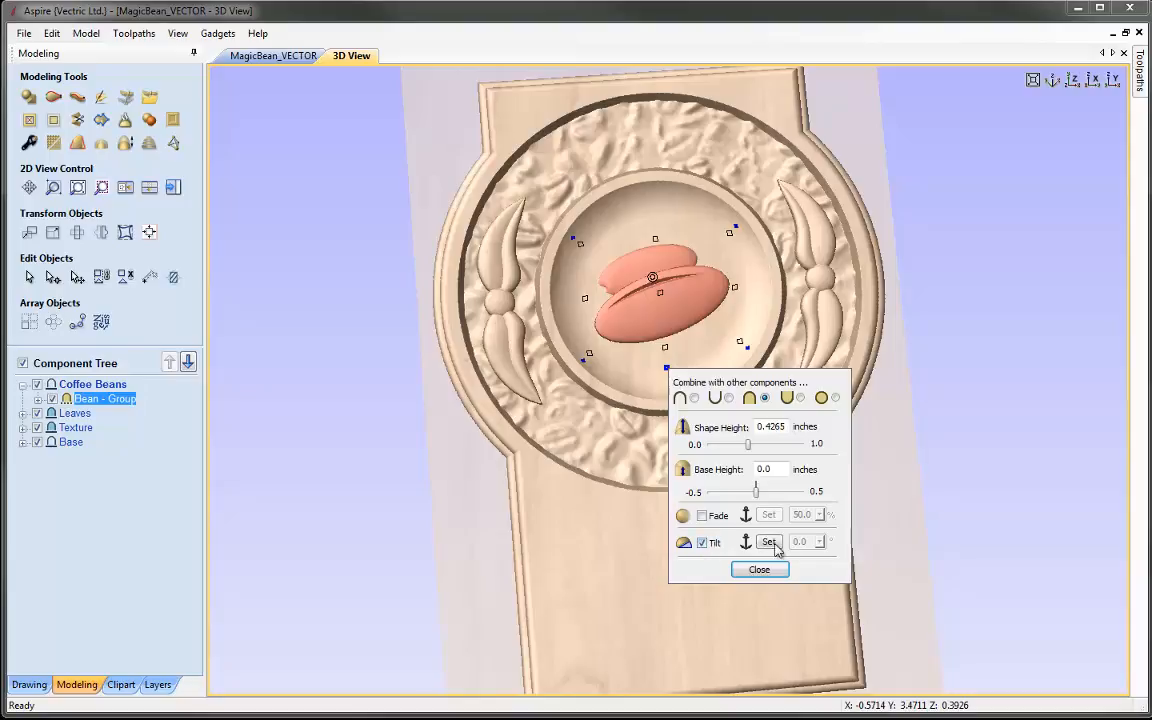
pyautogui.click(769, 542)
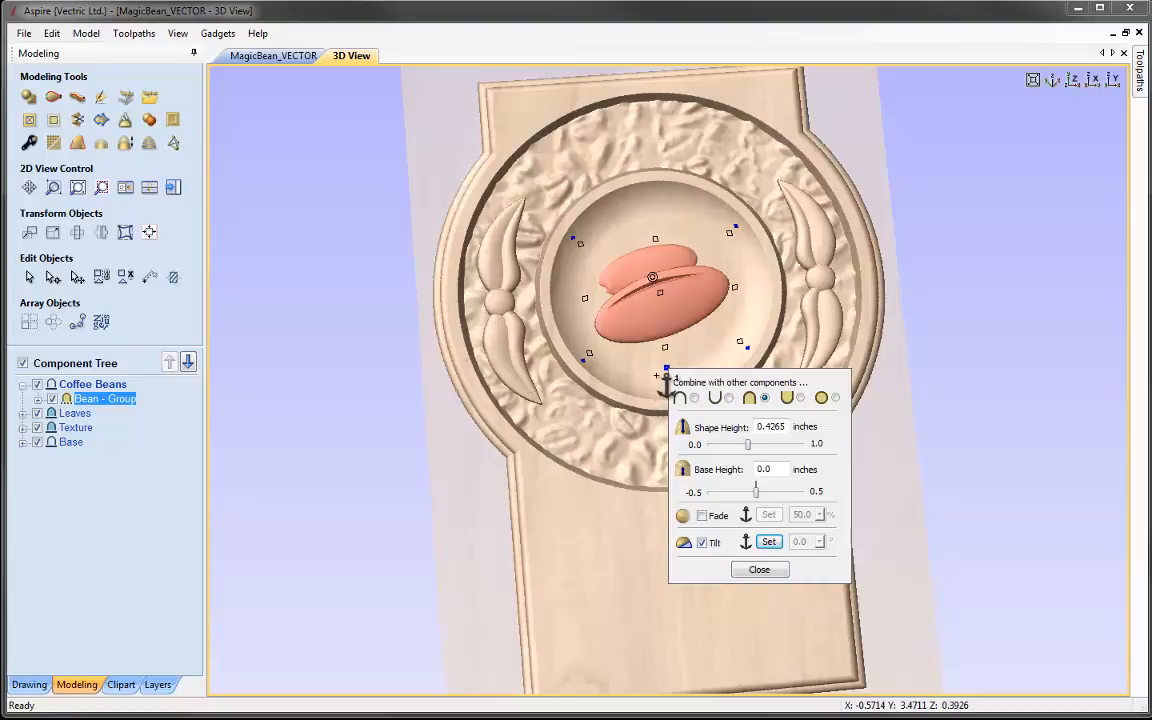
pyautogui.click(656, 376)
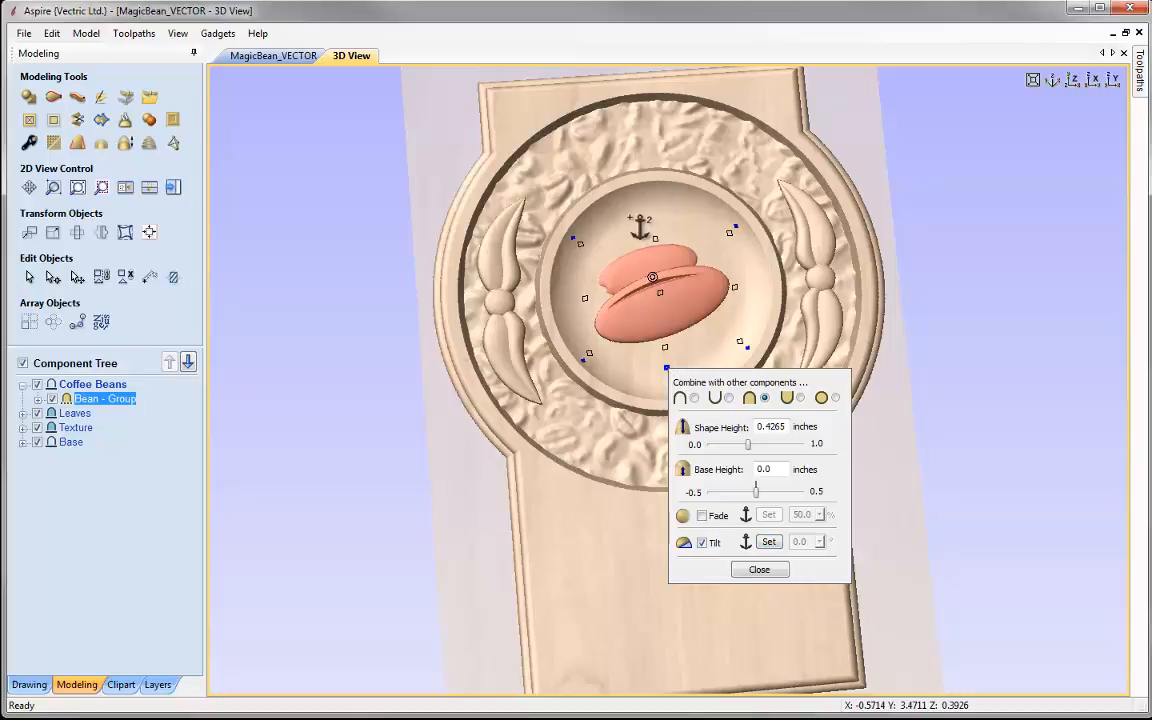
pyautogui.click(616, 219)
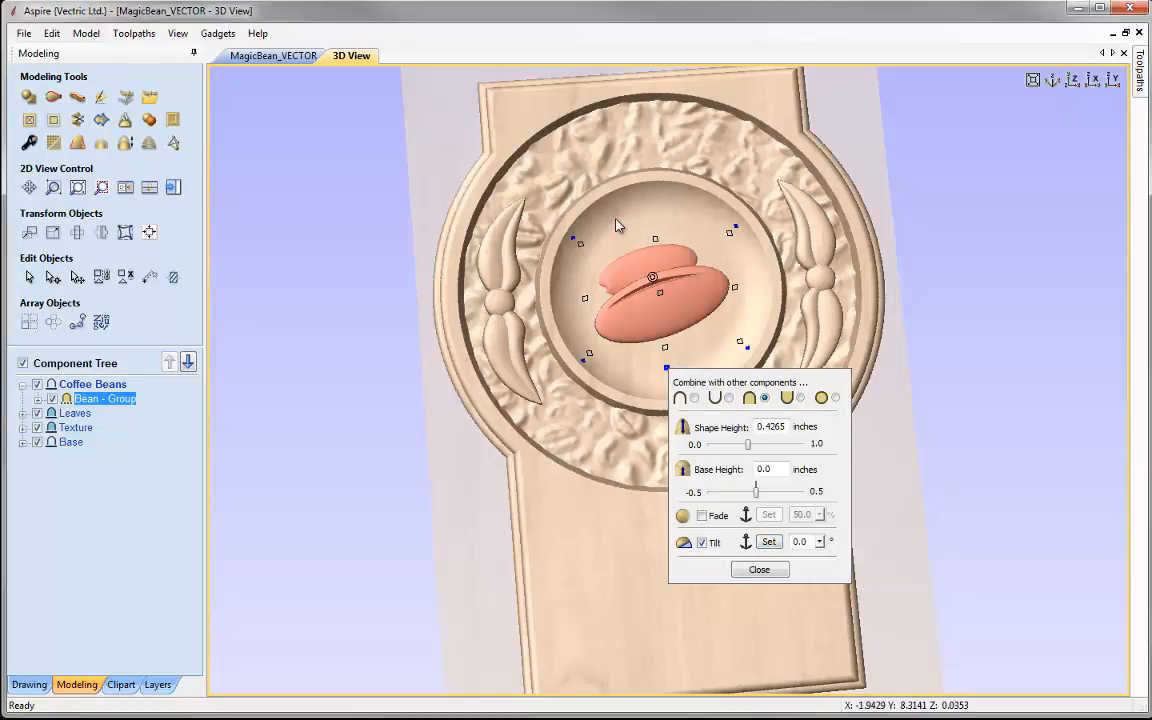
pyautogui.click(818, 543)
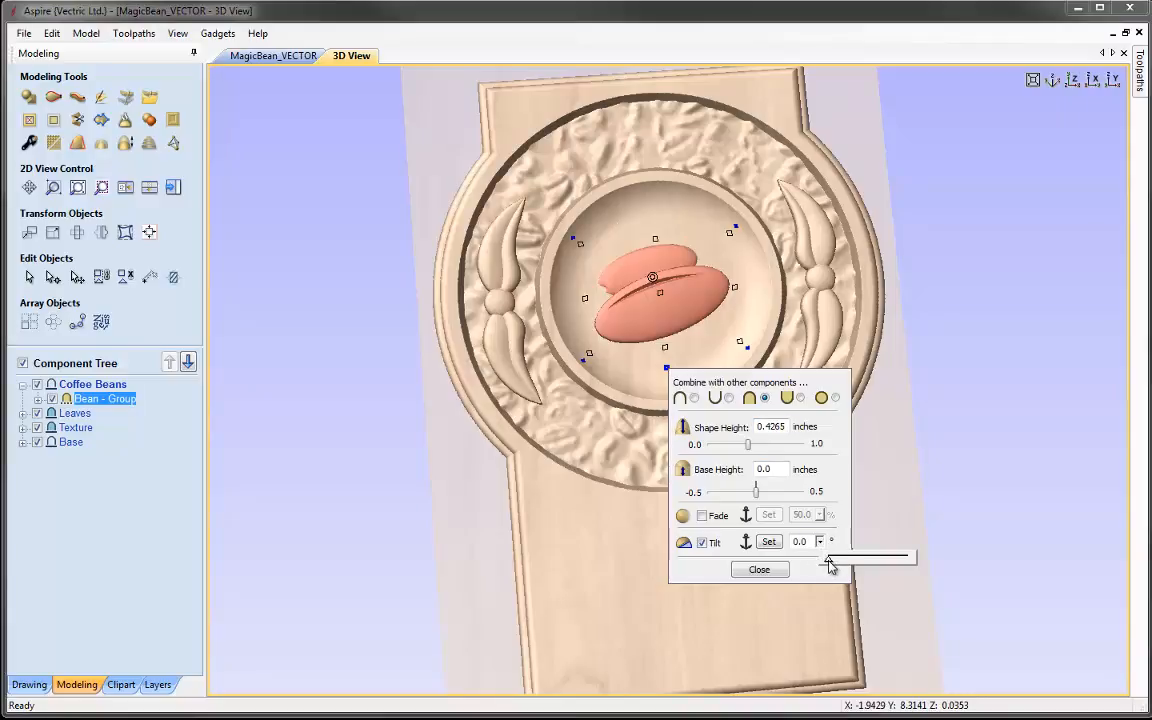
pyautogui.moveTo(830, 565); pyautogui.dragTo(842, 566)
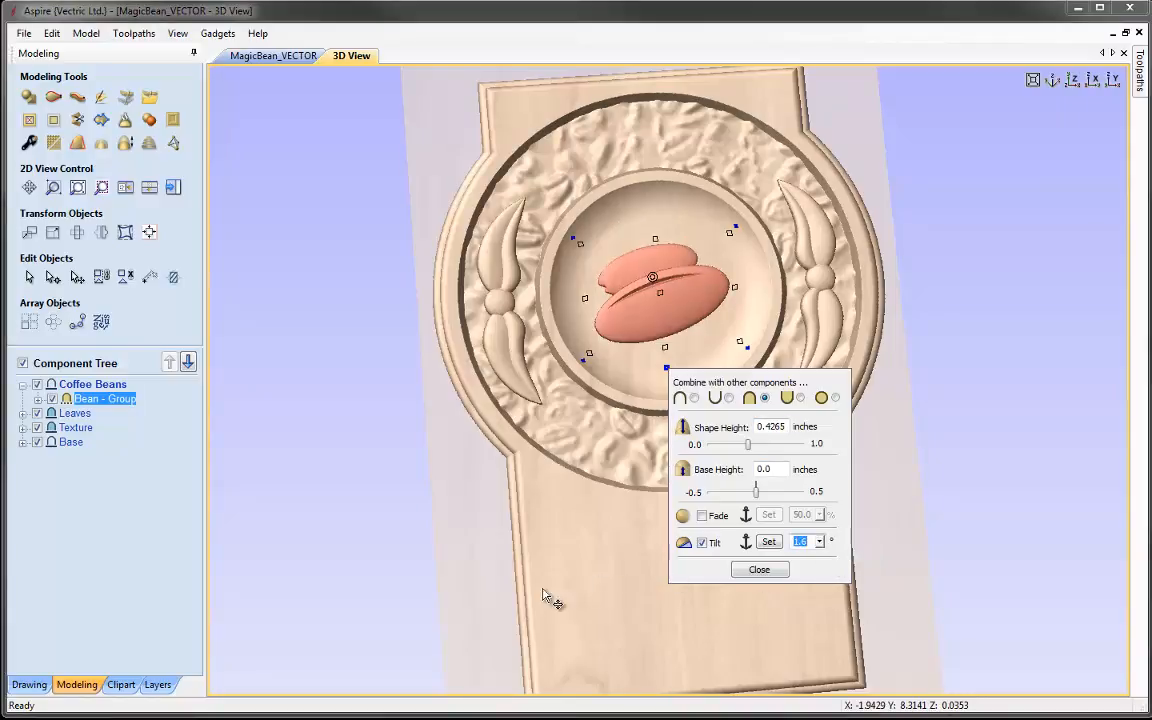
pyautogui.moveTo(644, 608); pyautogui.dragTo(500, 421)
pyautogui.moveTo(382, 267); pyautogui.dragTo(440, 285)
pyautogui.moveTo(795, 372); pyautogui.dragTo(1052, 101)
pyautogui.moveTo(540, 470); pyautogui.dragTo(710, 502)
pyautogui.scroll(3, 590, 386)
pyautogui.moveTo(578, 452); pyautogui.dragTo(540, 392)
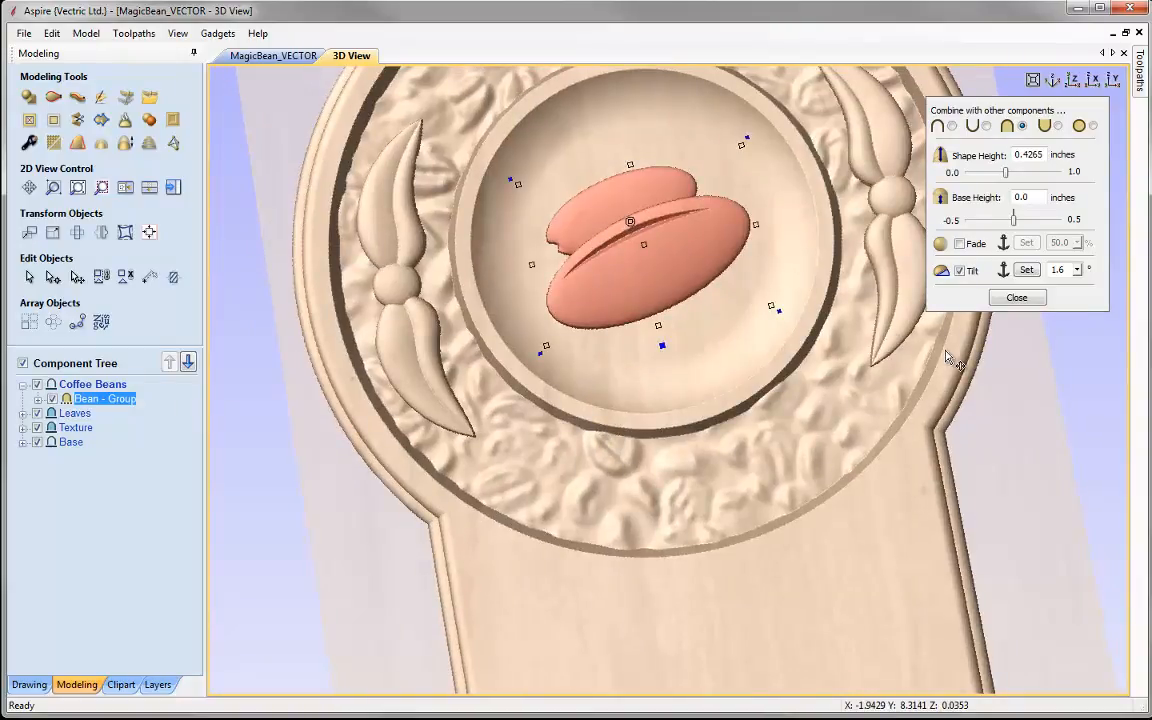
pyautogui.click(1018, 303)
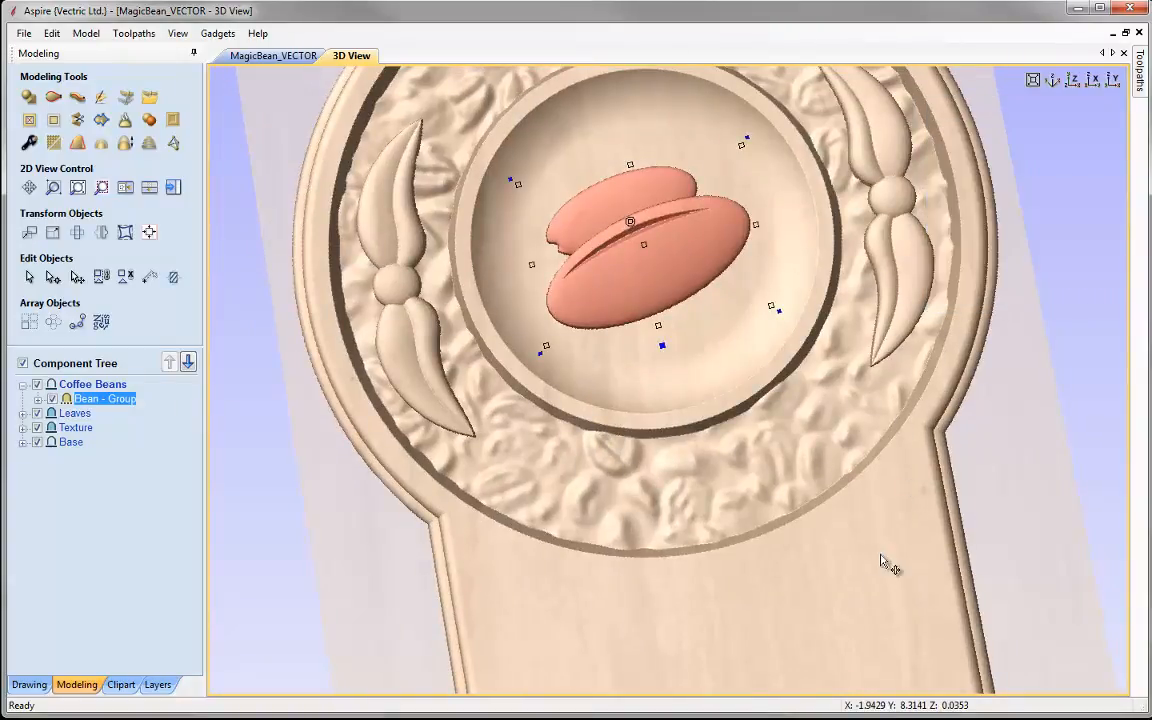
# Bake the bean group and smooth it with a below-medium smoothing amount, preserving transparency.
pyautogui.click(1075, 82)
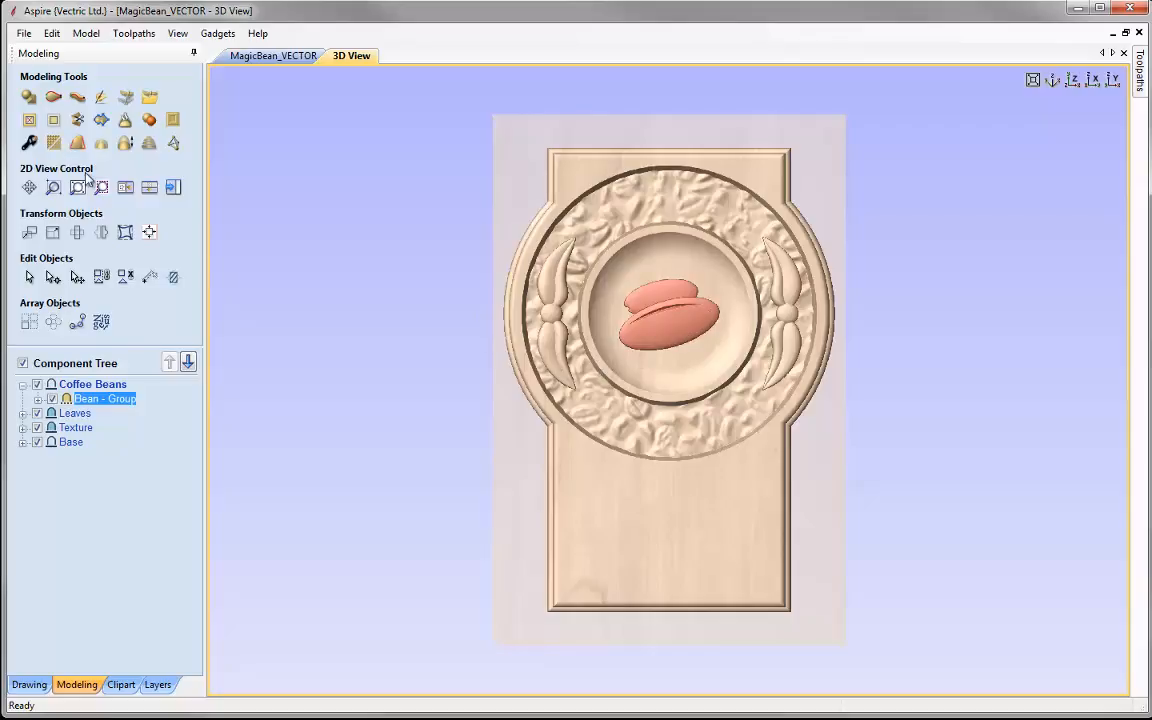
pyautogui.click(53, 143)
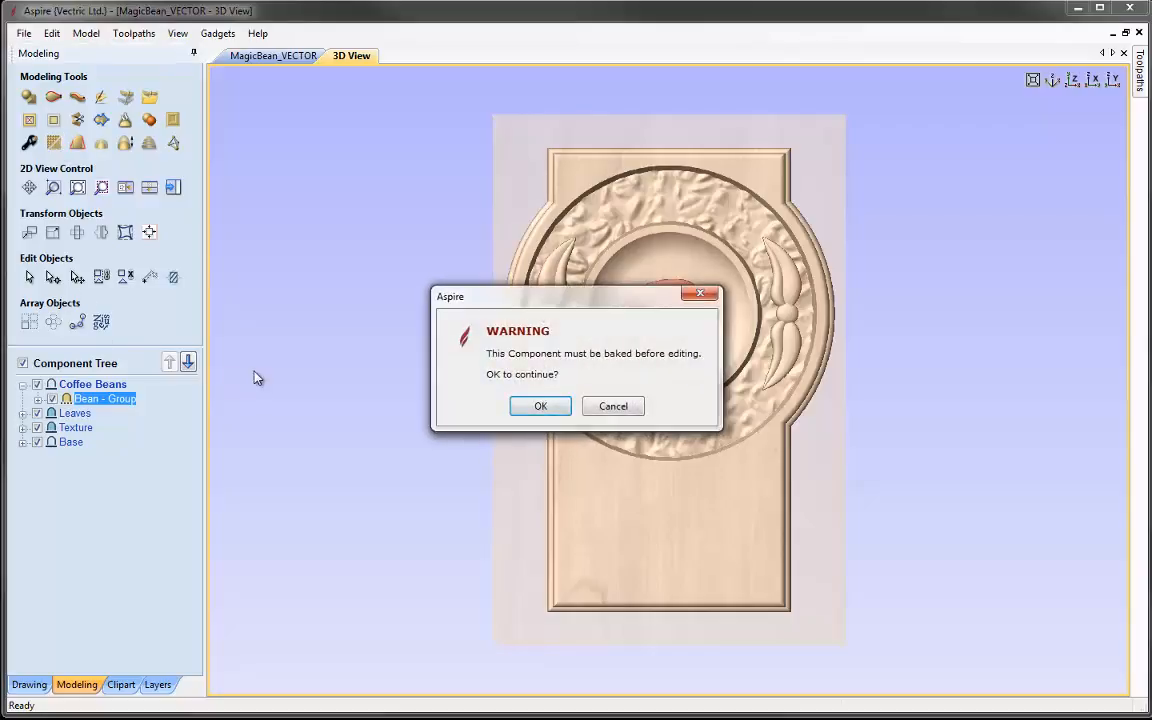
pyautogui.click(541, 407)
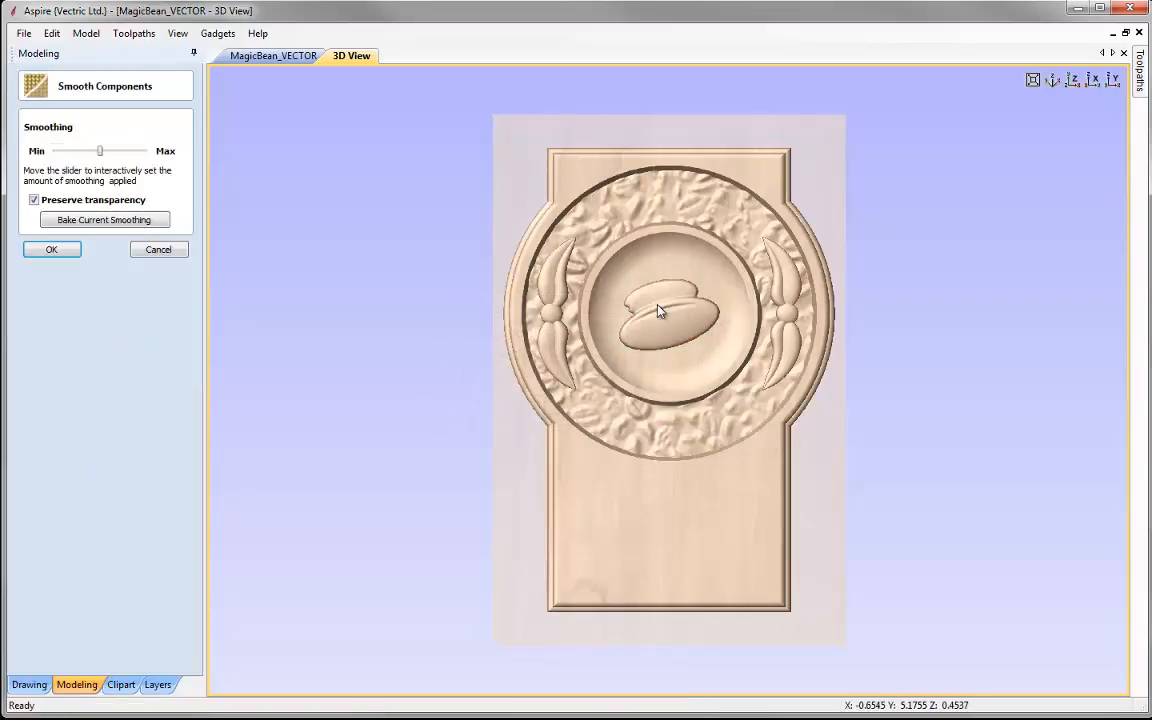
pyautogui.scroll(3, 660, 310)
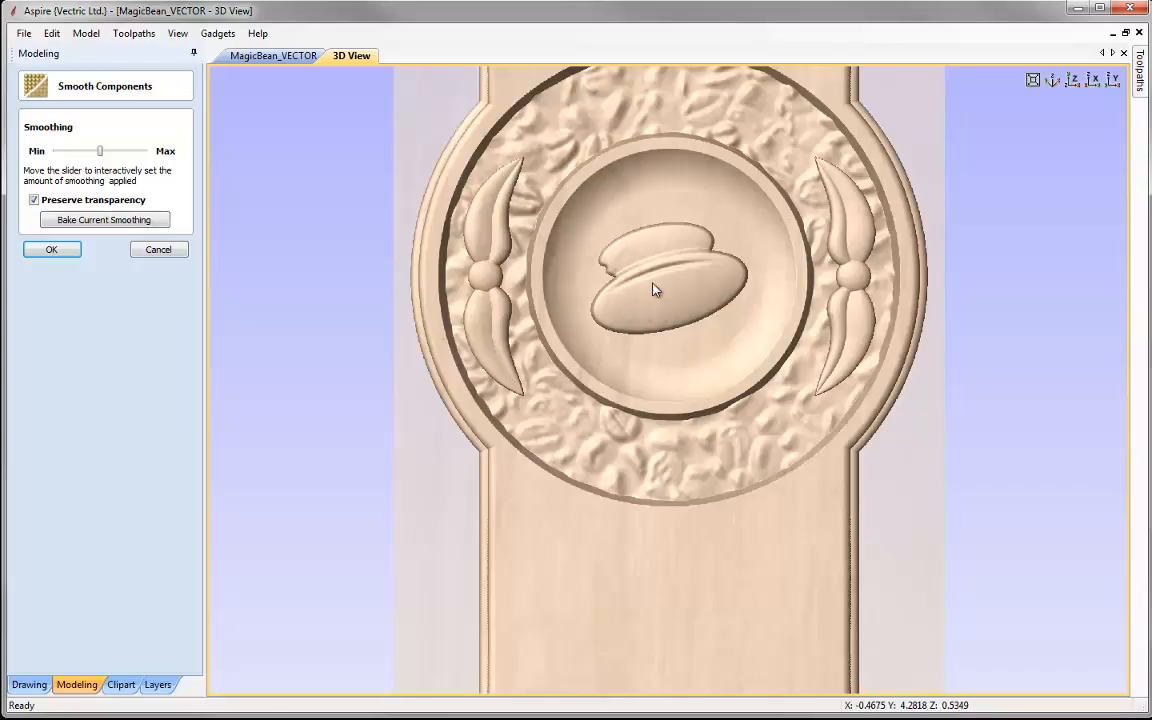
pyautogui.moveTo(100, 153); pyautogui.dragTo(74, 151)
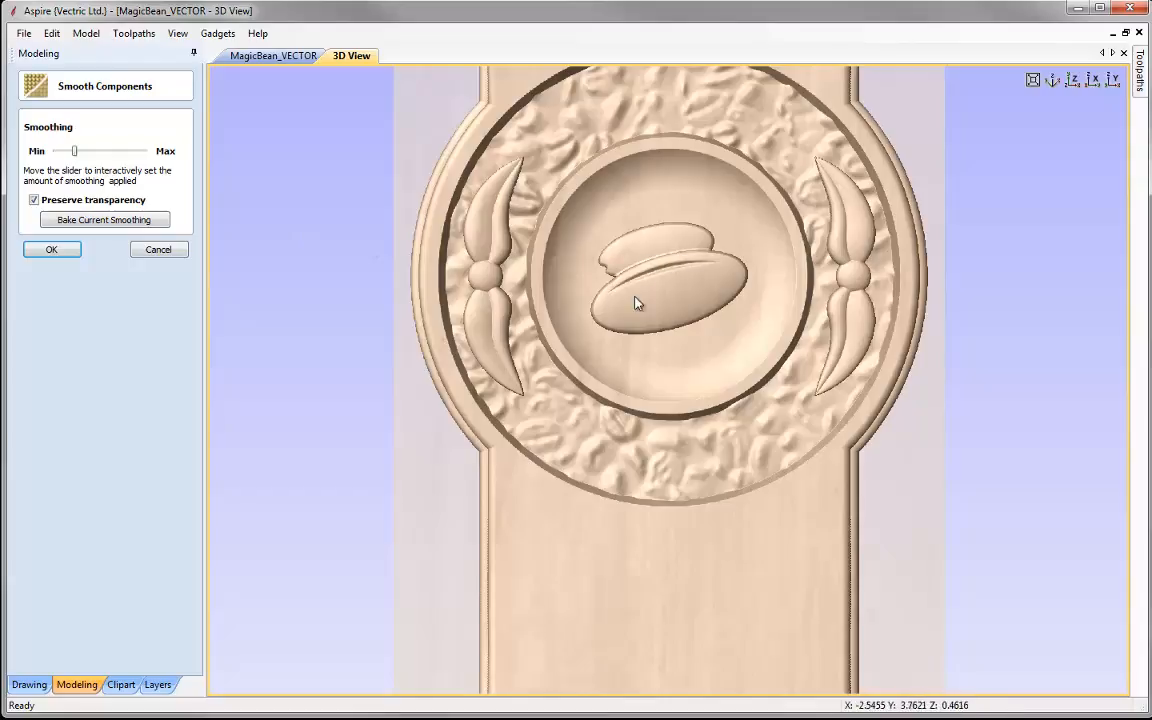
pyautogui.click(52, 251)
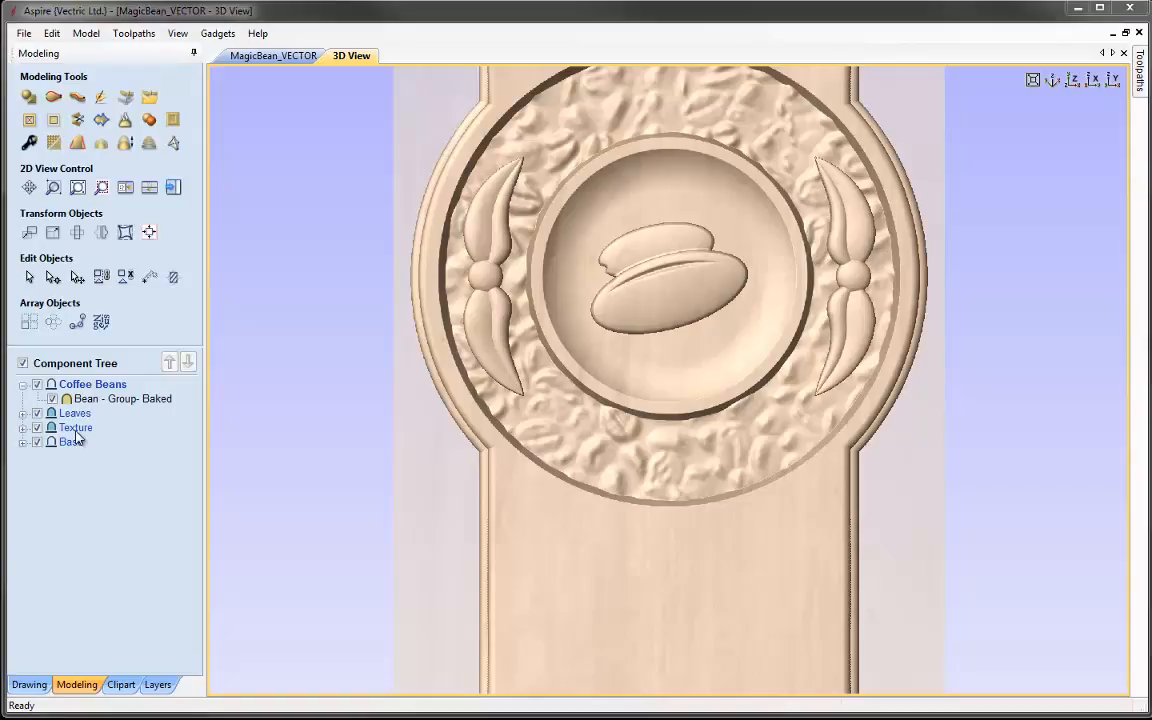
# Set the shape height of the baked bean group to 0.48 inches.
pyautogui.click(128, 399)
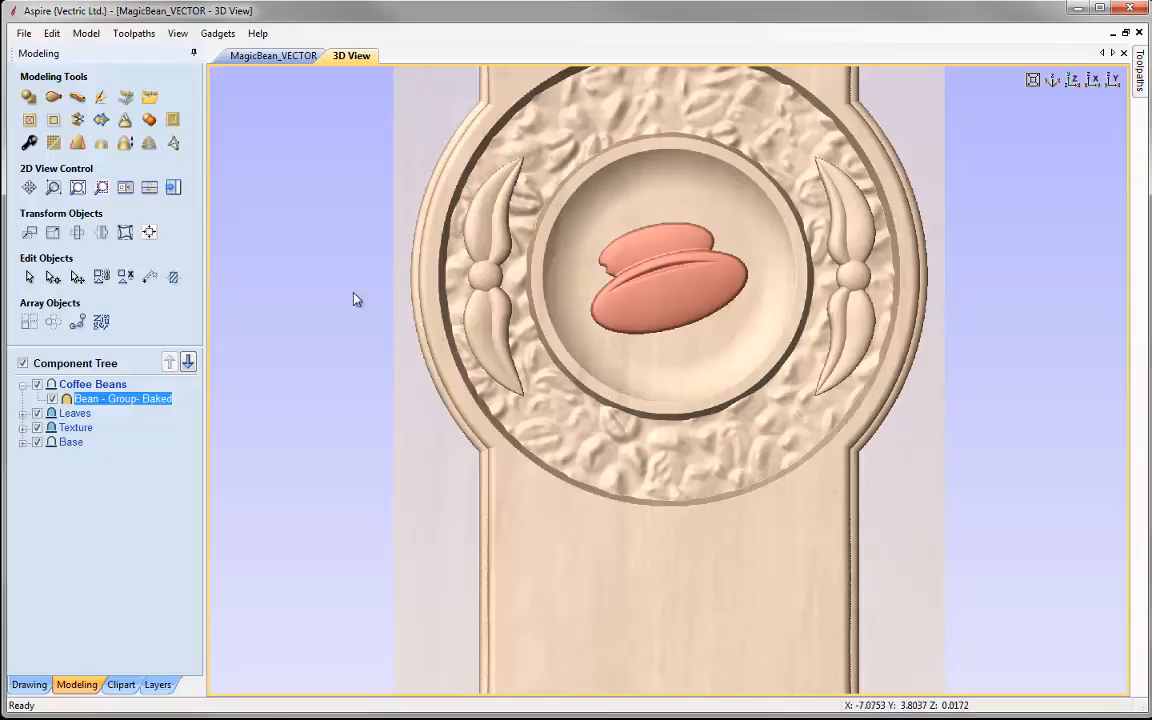
pyautogui.click(29, 143)
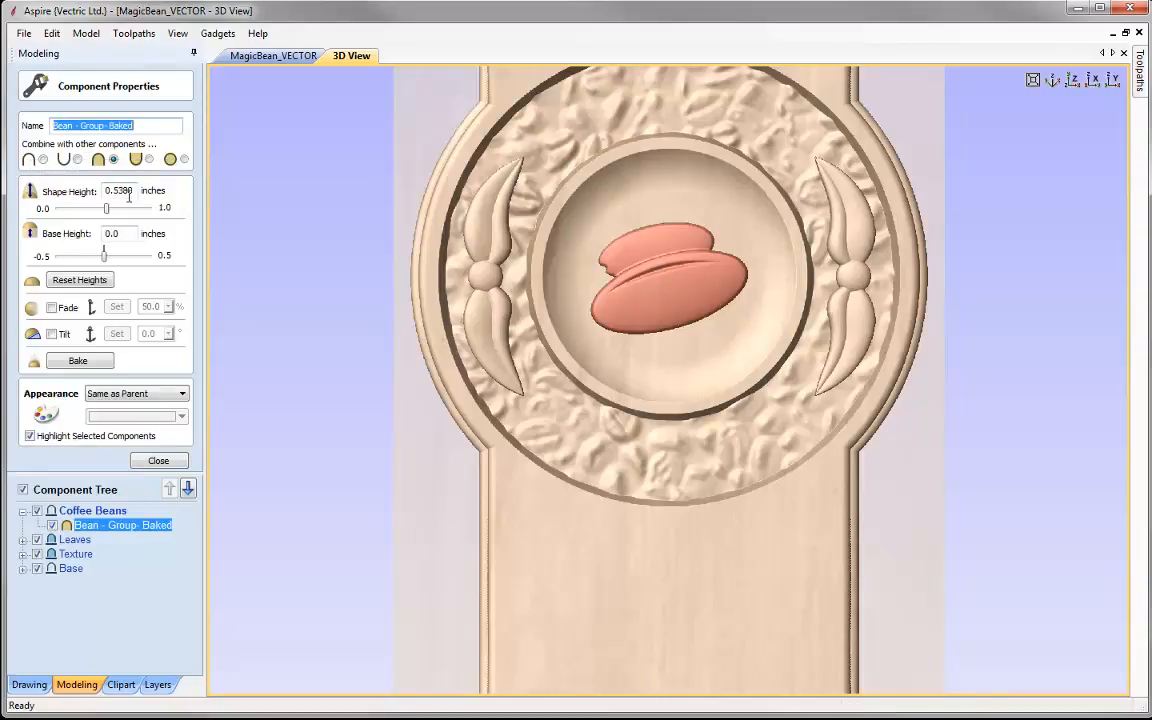
pyautogui.moveTo(116, 190); pyautogui.dragTo(165, 190)
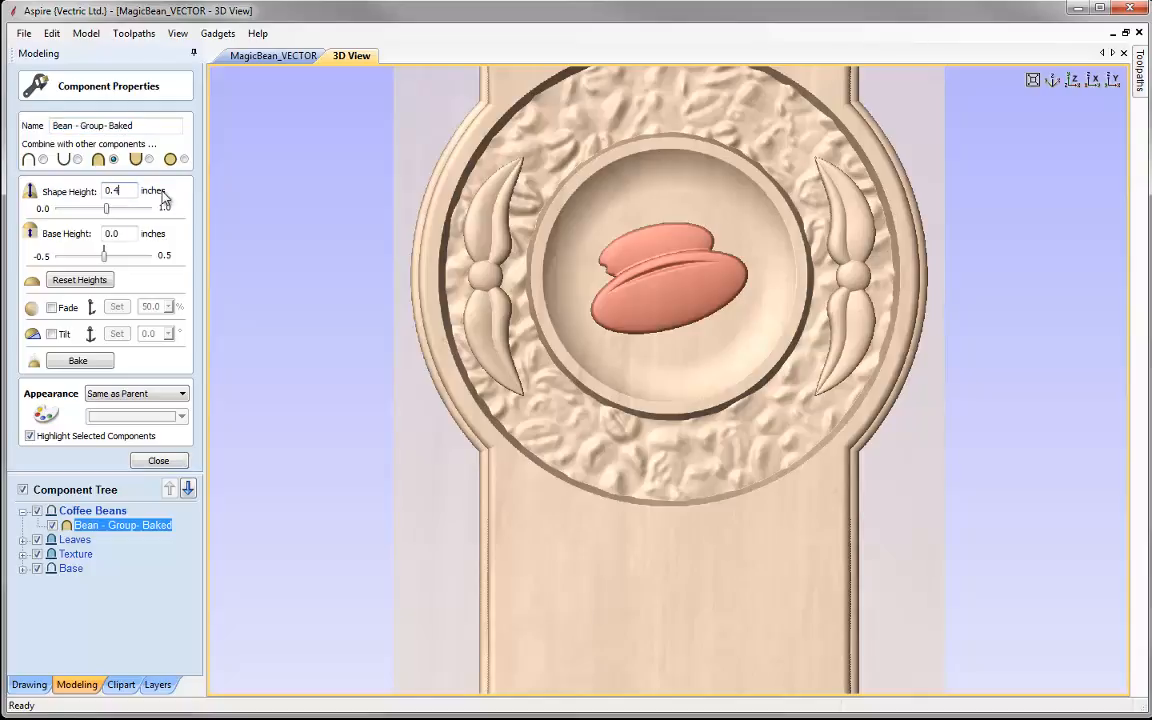
pyautogui.press('Return')
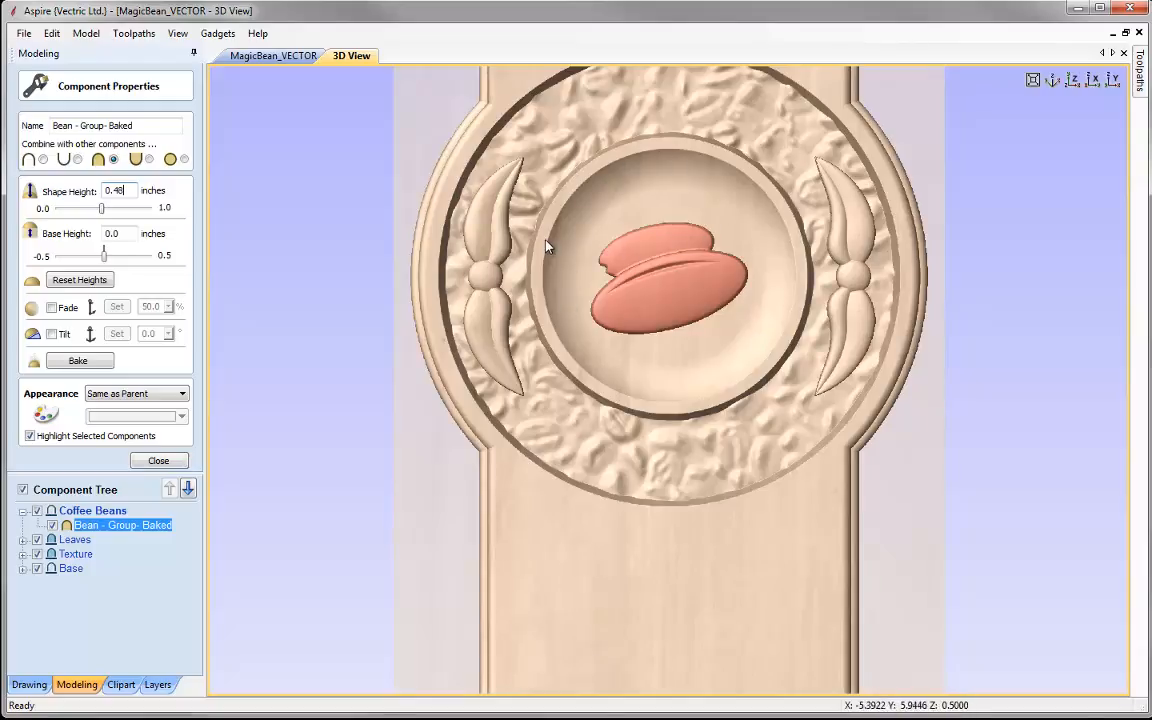
pyautogui.click(159, 461)
# Check the overall model height after finishing the bean group's properties, and view the whole sign from above.
pyautogui.click(97, 519)
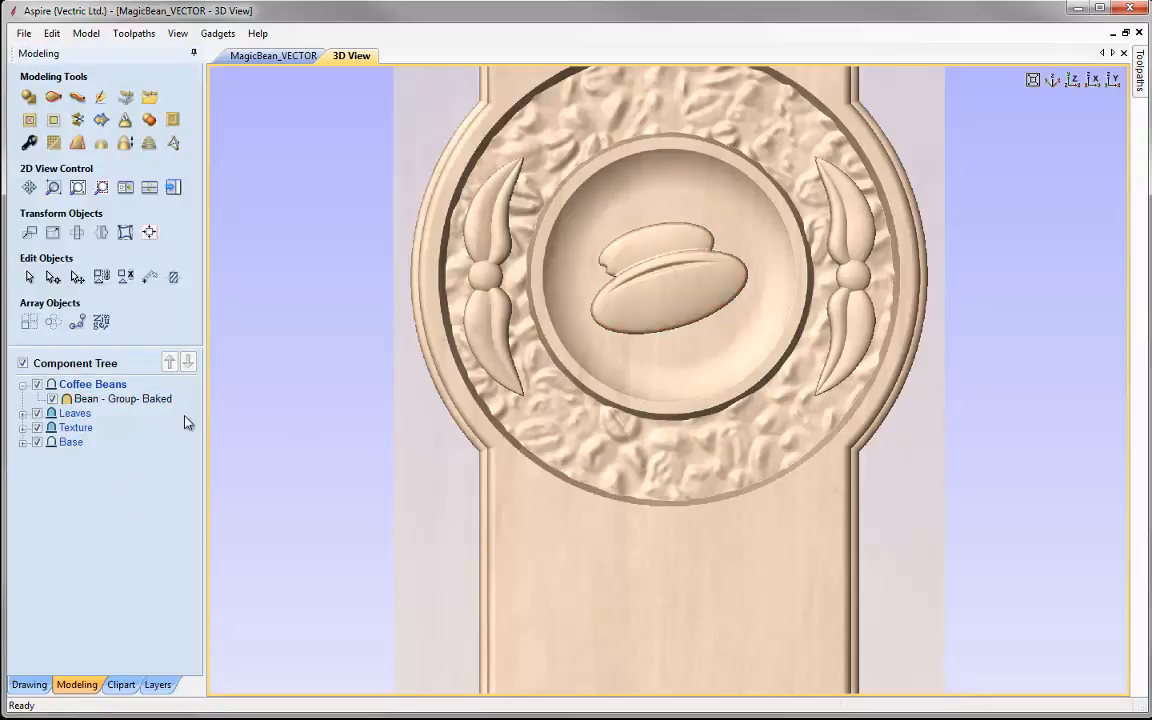
pyautogui.click(125, 146)
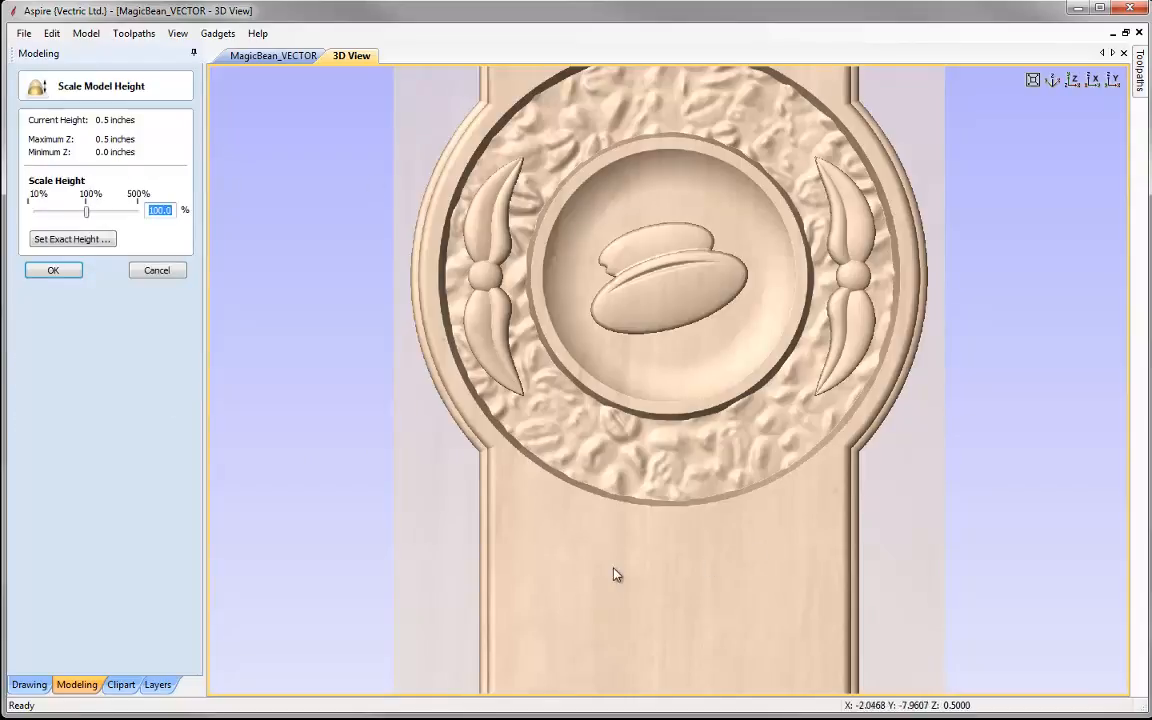
pyautogui.click(52, 269)
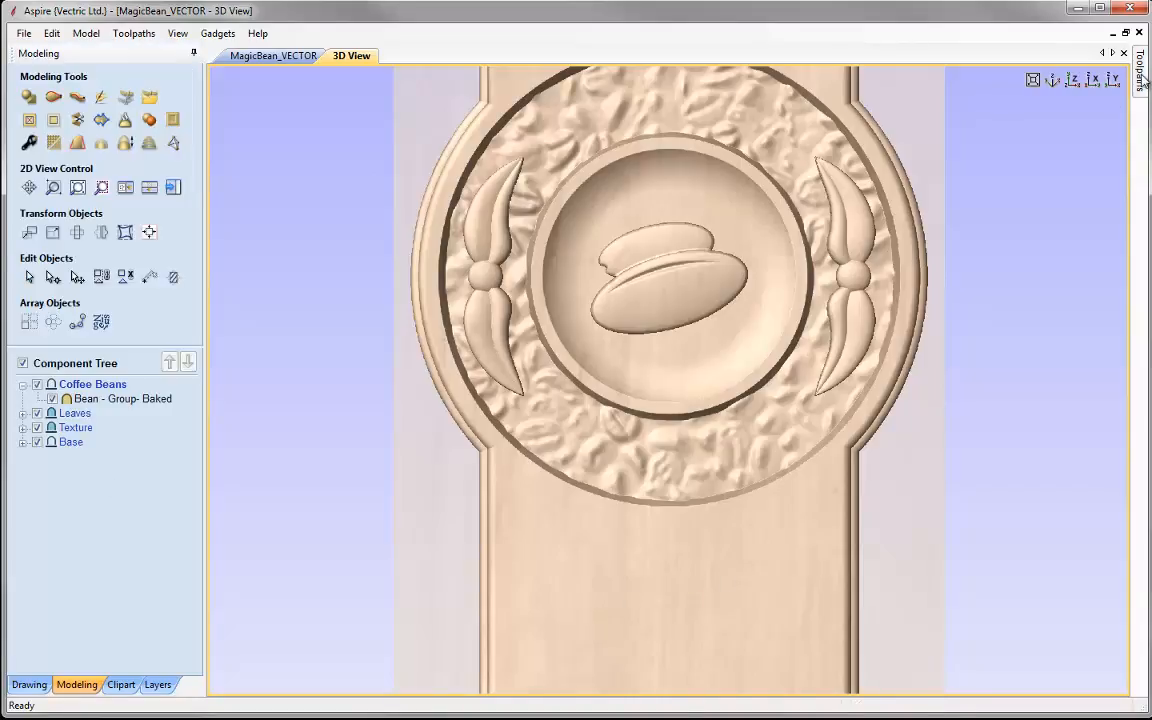
pyautogui.click(1074, 81)
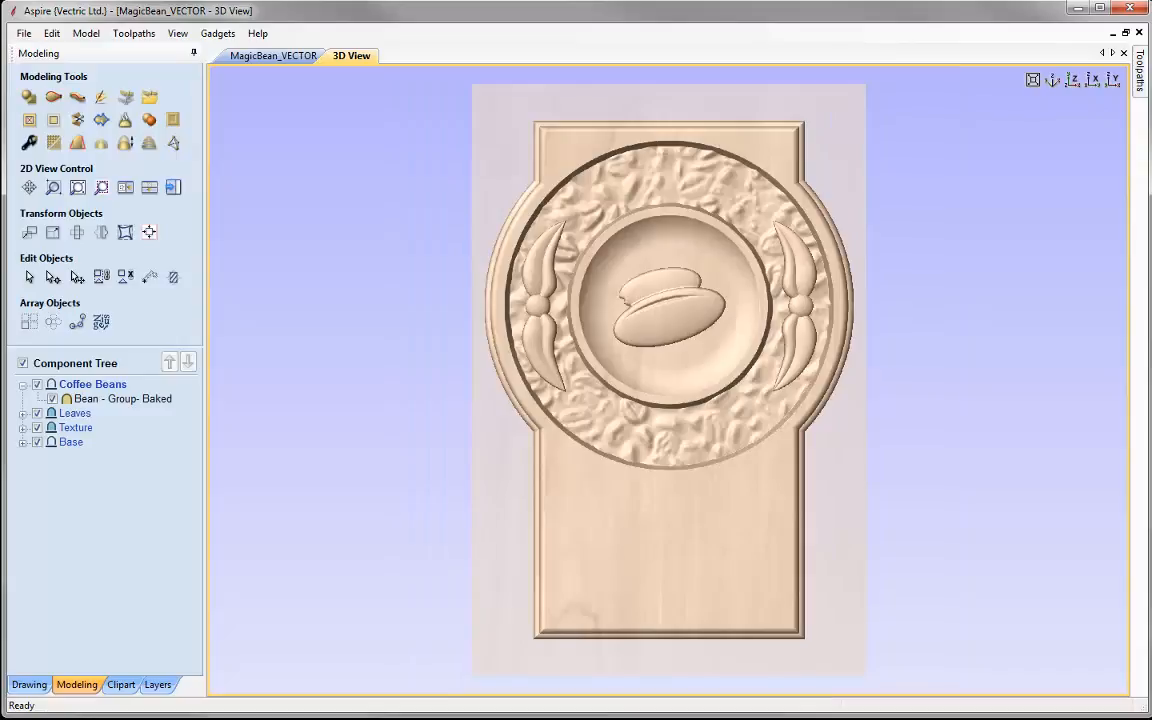
# Show the 2D and 3D views side by side and add a new component level named Text above Coffee Beans.
pyautogui.click(125, 189)
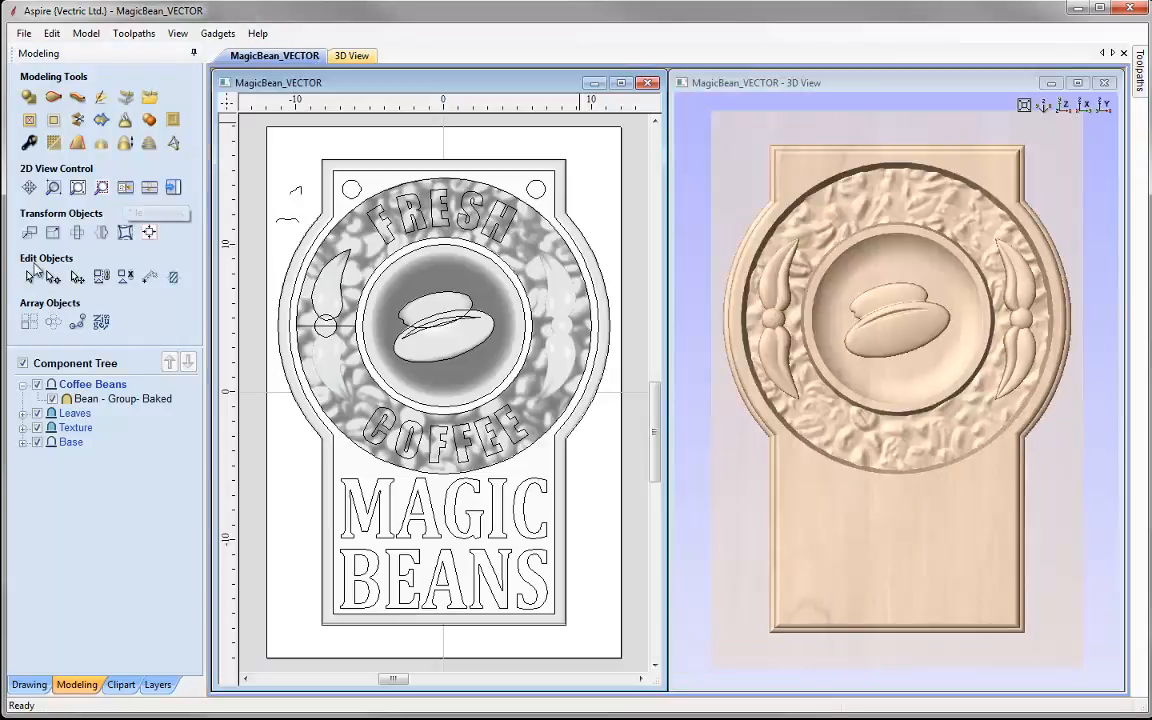
pyautogui.click(23, 385)
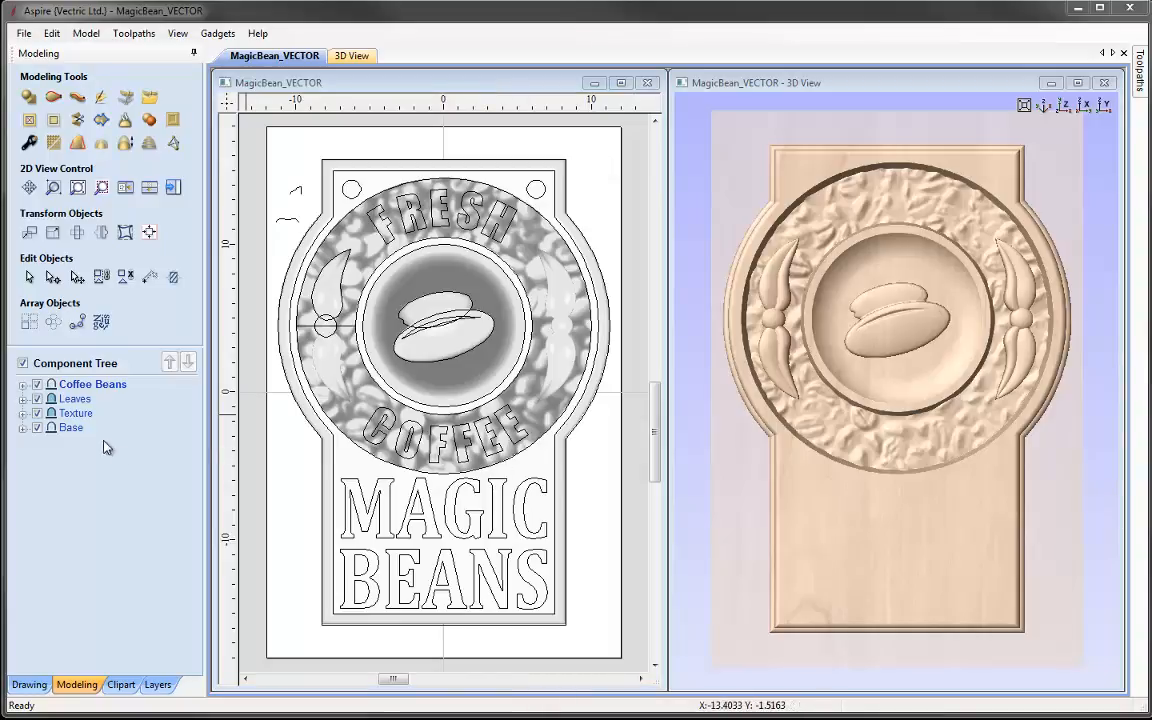
pyautogui.rightClick(103, 392)
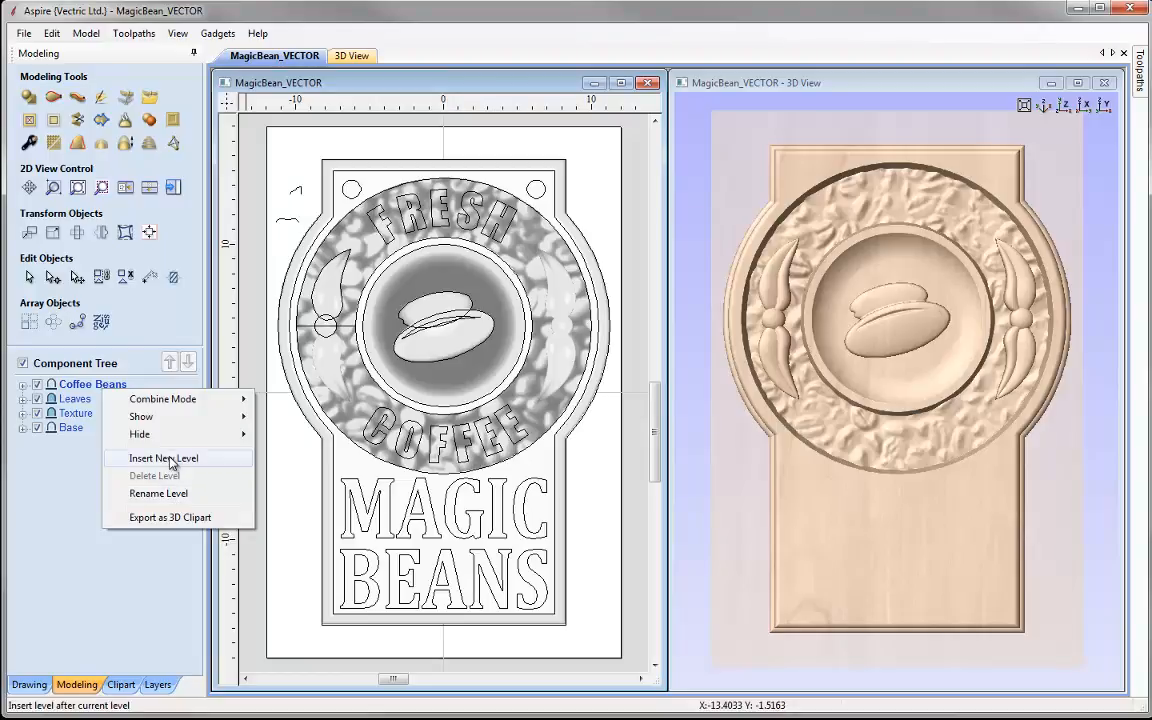
pyautogui.click(160, 458)
pyautogui.rightClick(80, 385)
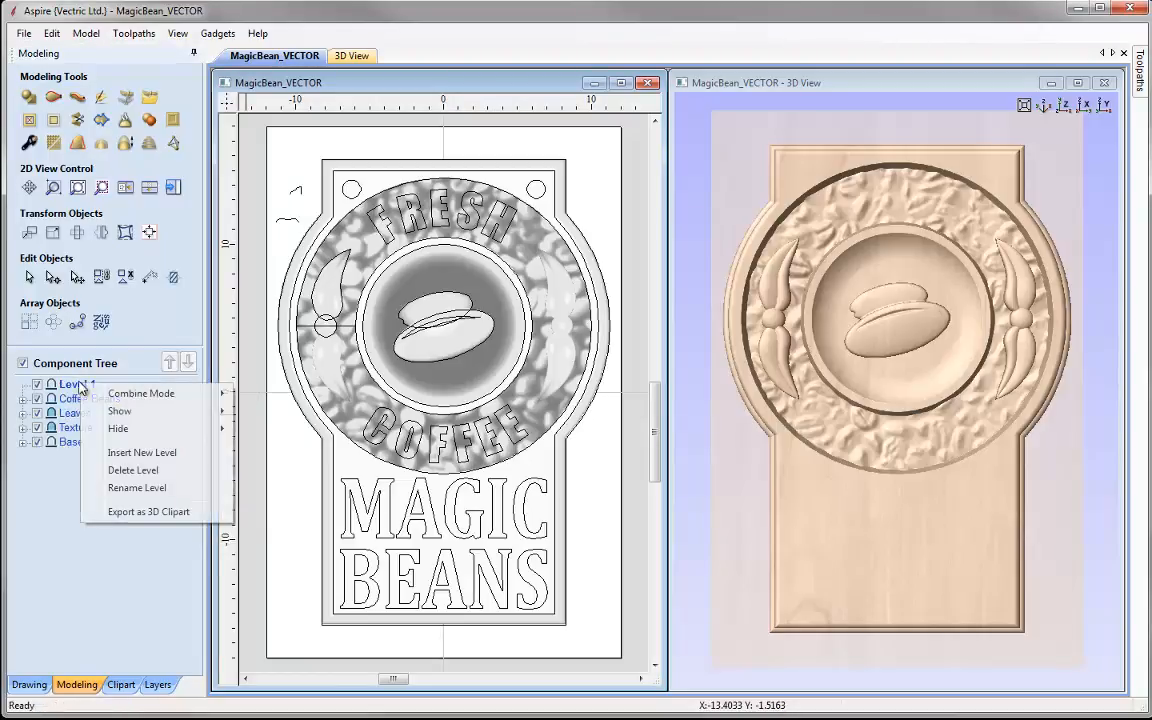
pyautogui.click(138, 487)
pyautogui.write('Text')
pyautogui.press('Return')
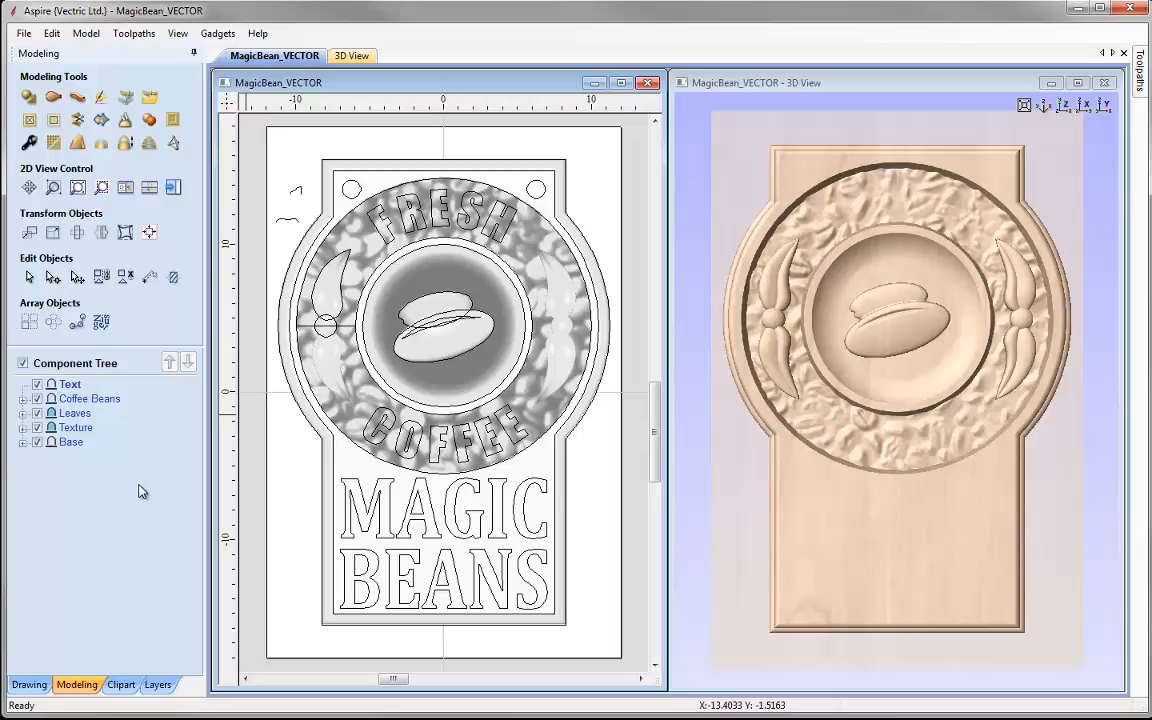
# Create an added component named Text from the FRESH and COFFEE vectors, with a 75-degree angled profile limited to 0.4 inches high.
pyautogui.click(416, 200)
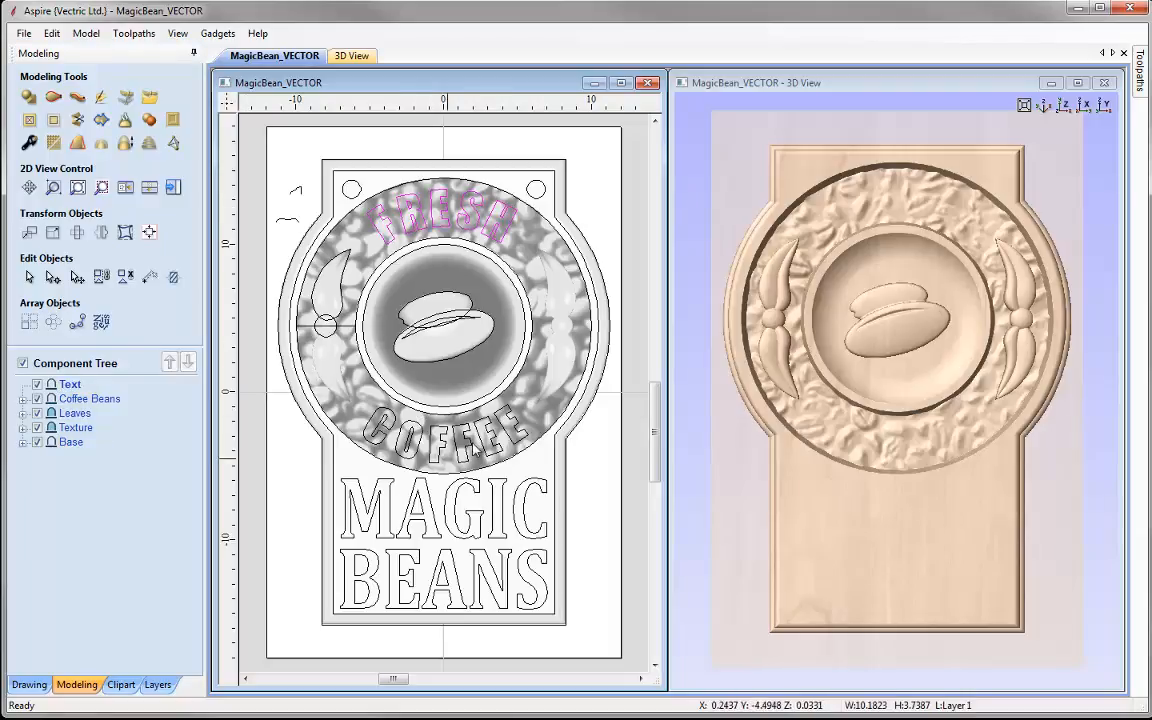
pyautogui.keyDown('shift'); pyautogui.click(430, 412); pyautogui.keyUp('shift')
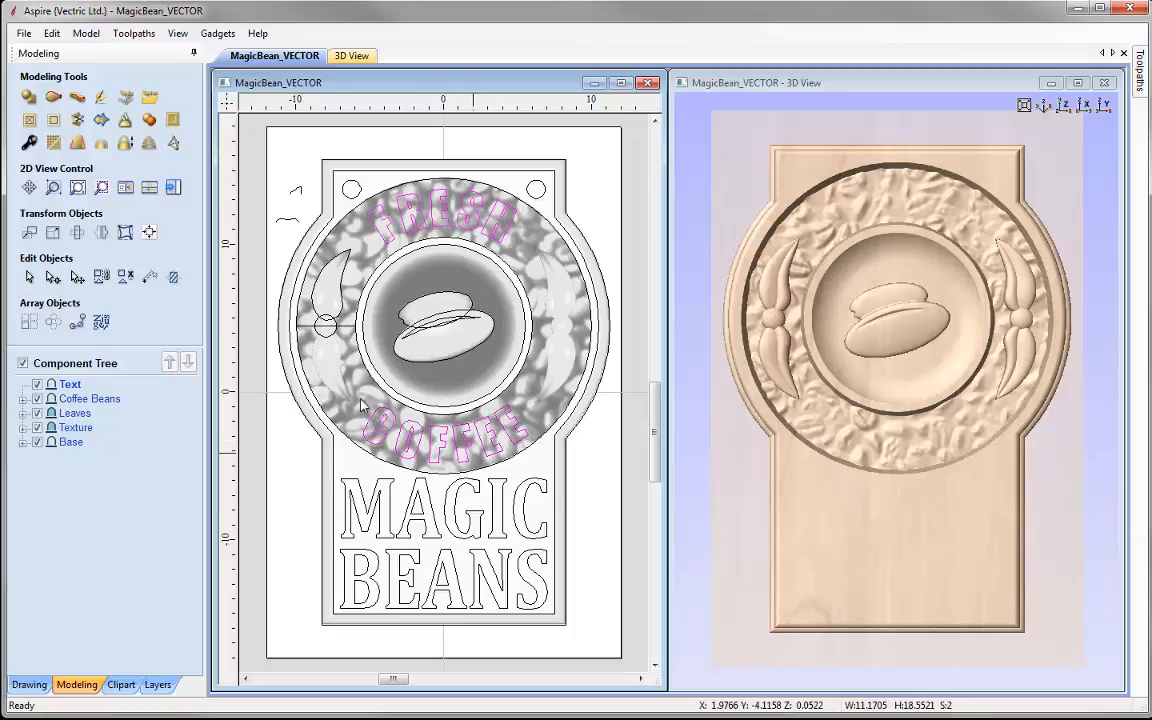
pyautogui.click(29, 99)
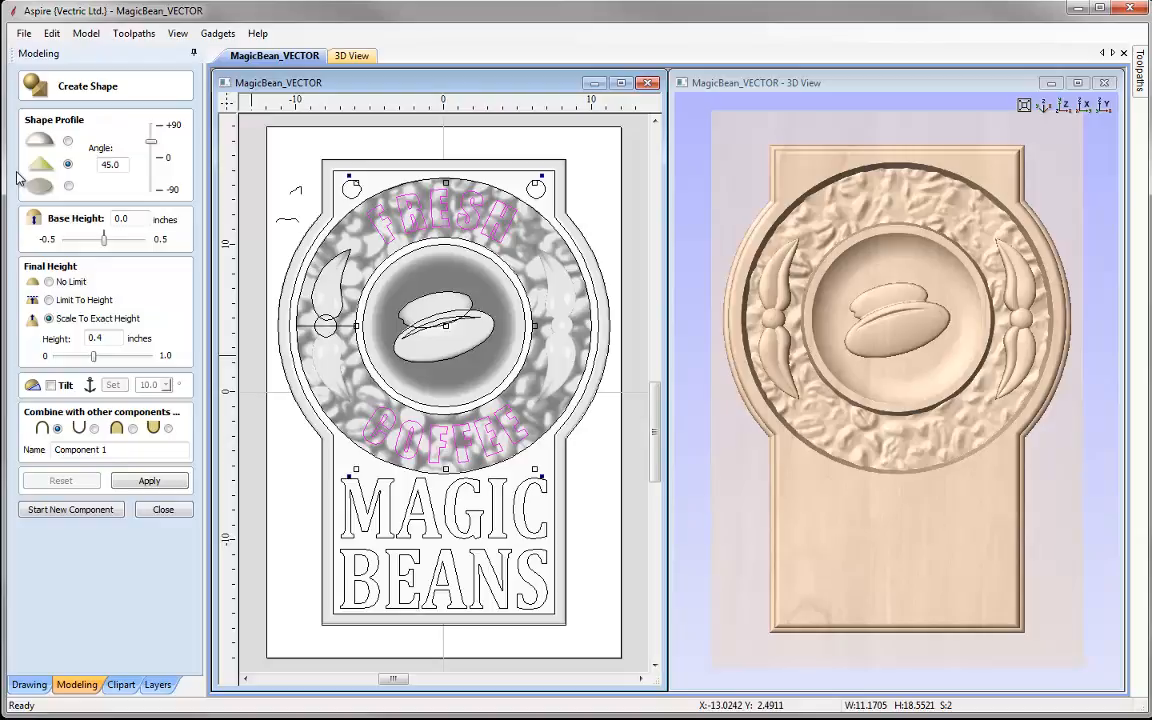
pyautogui.moveTo(123, 166); pyautogui.dragTo(91, 158)
pyautogui.write('75')
pyautogui.moveTo(121, 449); pyautogui.dragTo(53, 449)
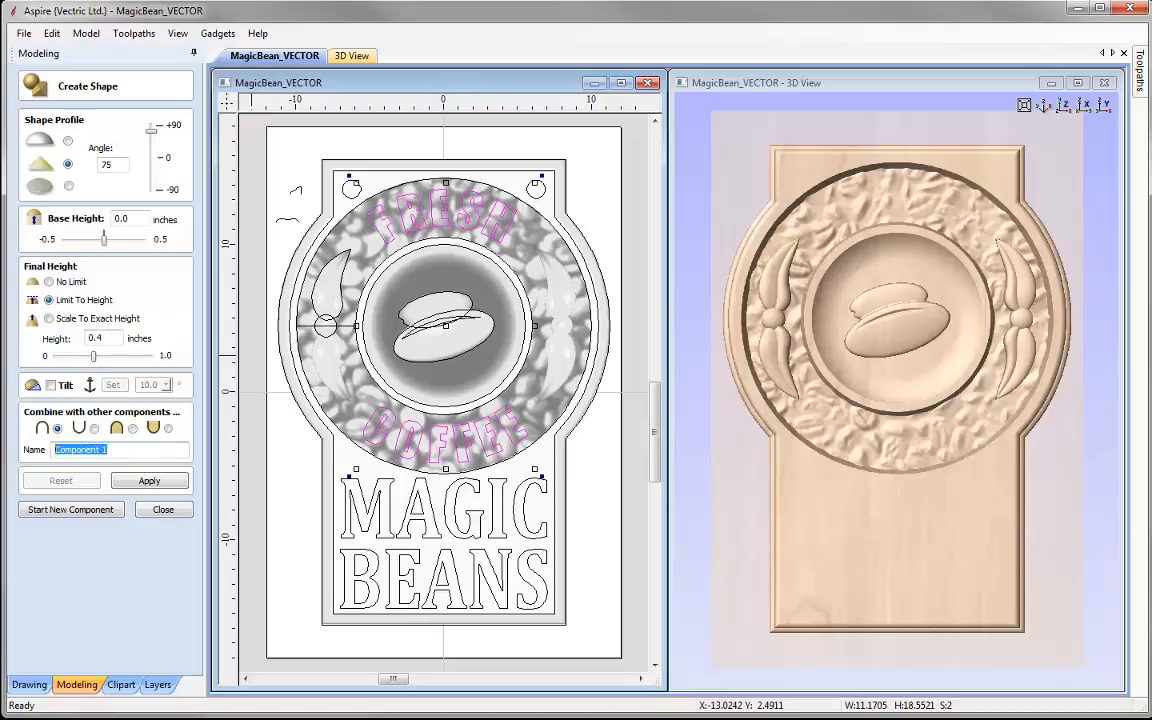
pyautogui.write('Text')
pyautogui.click(149, 481)
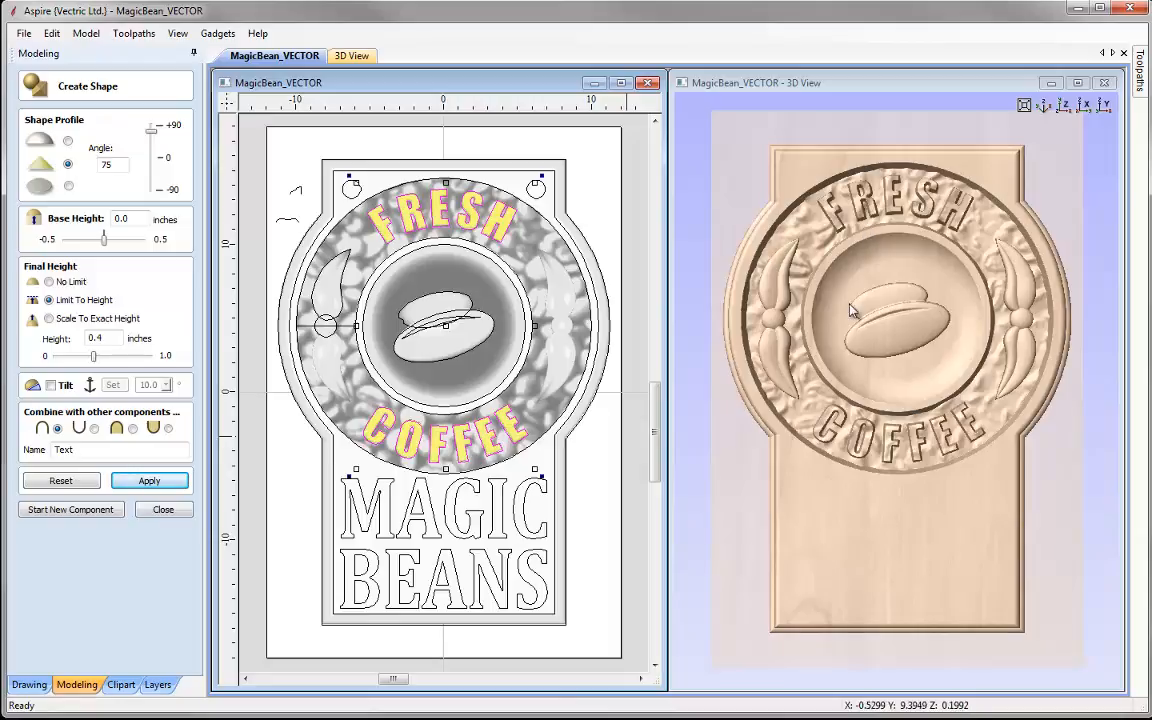
pyautogui.click(163, 510)
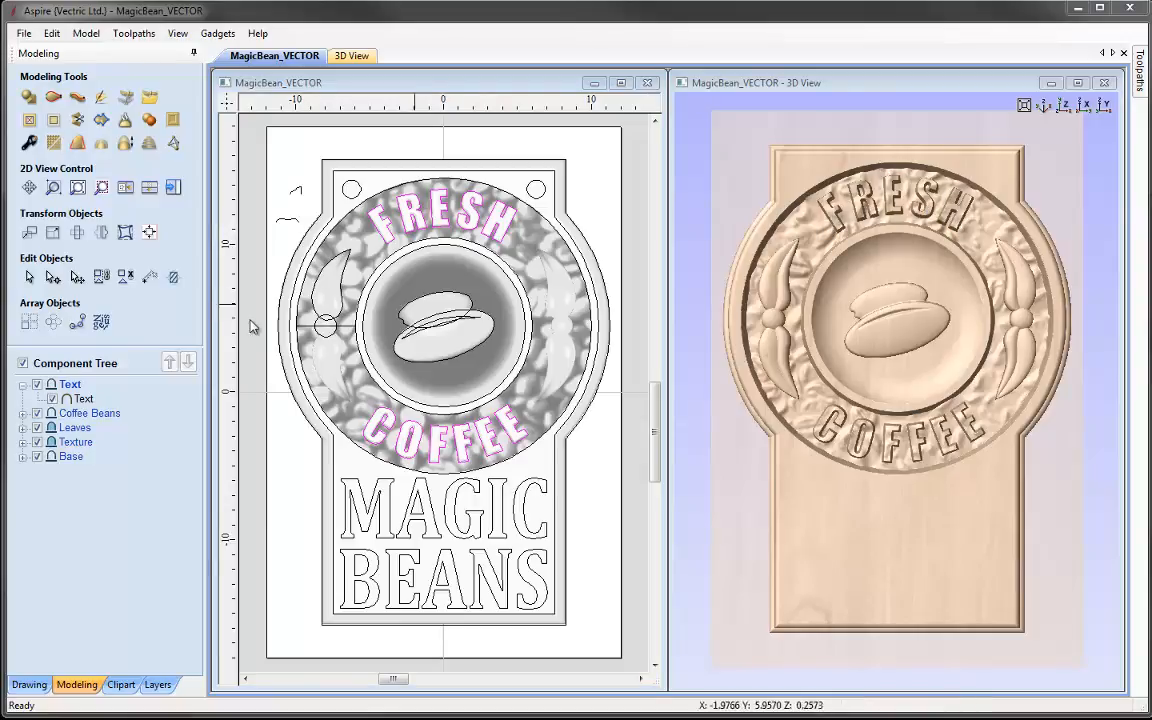
# Set the combine mode of the Text level to Merge.
pyautogui.rightClick(73, 395)
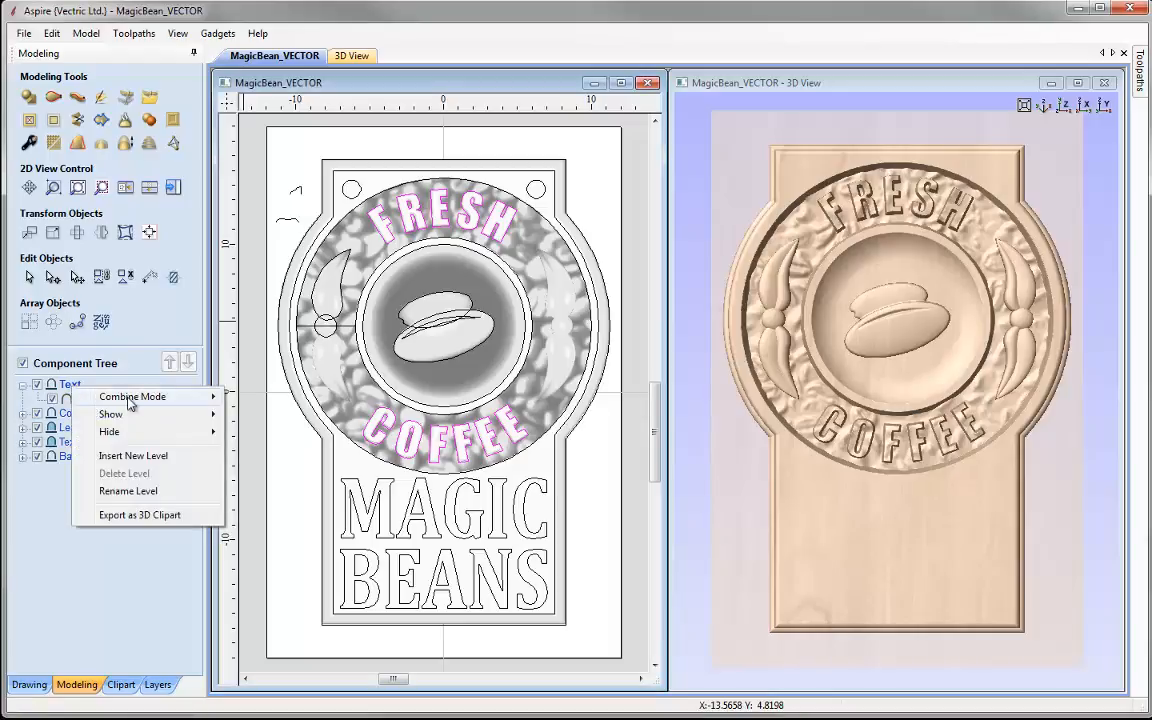
pyautogui.moveTo(158, 401)
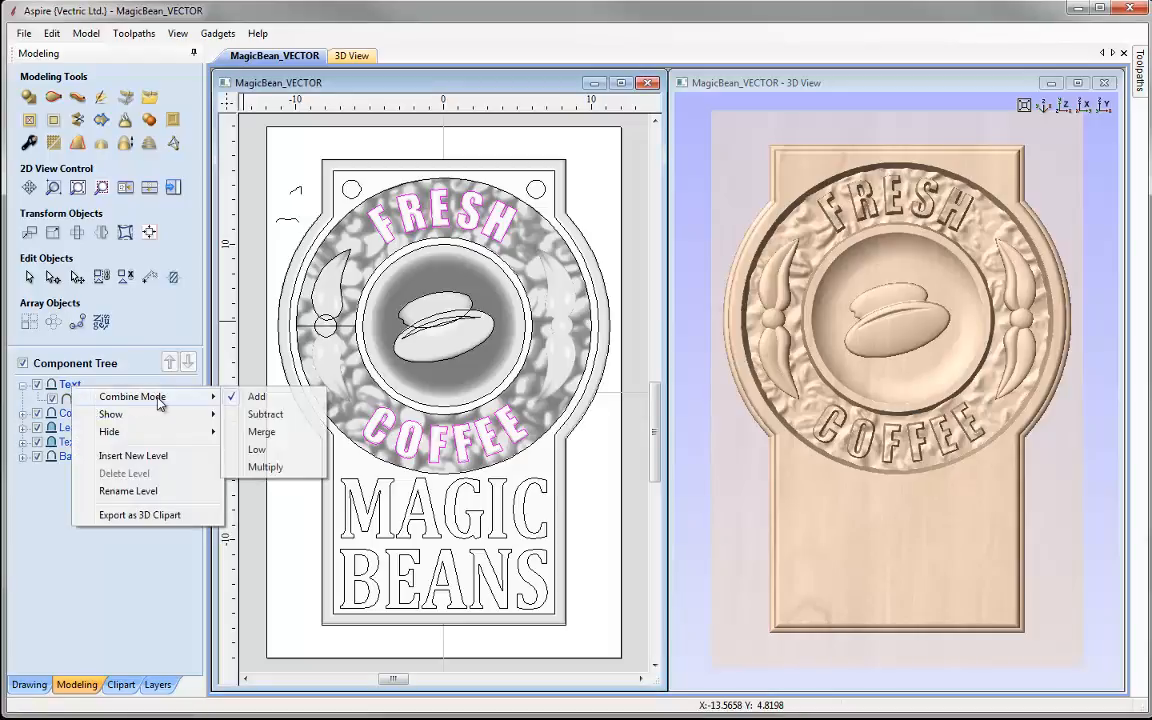
pyautogui.click(288, 435)
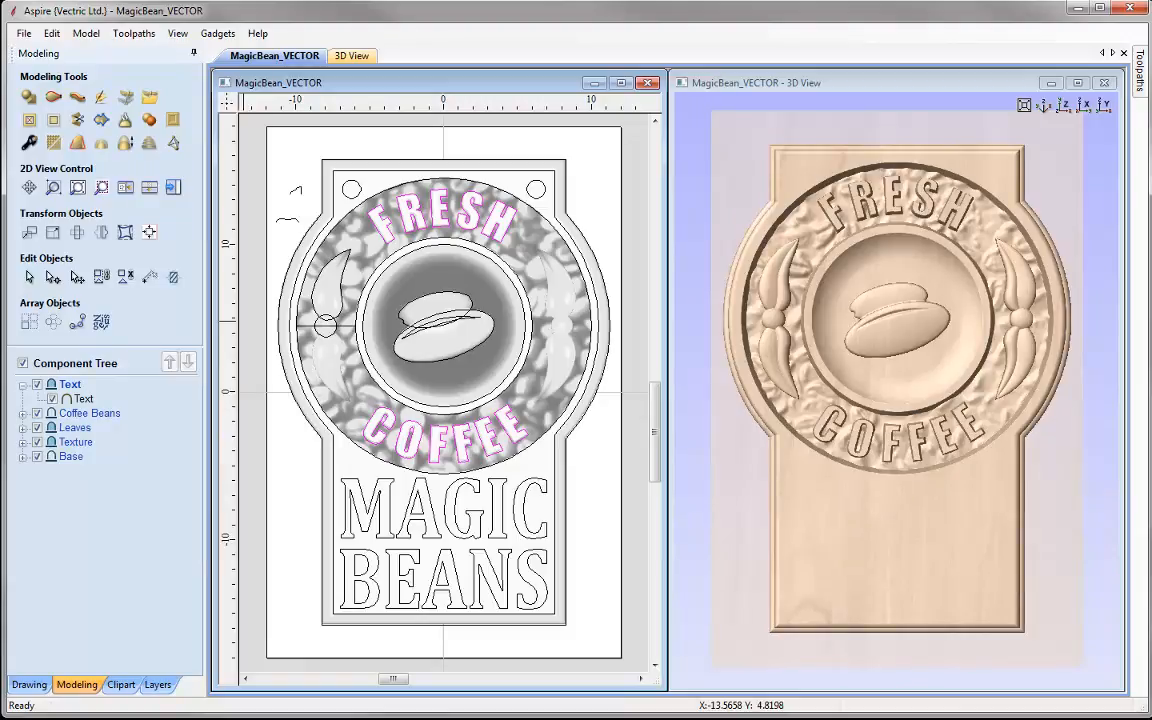
# Smooth the Text component with a below-medium smoothing amount, preserving transparency.
pyautogui.click(83, 398)
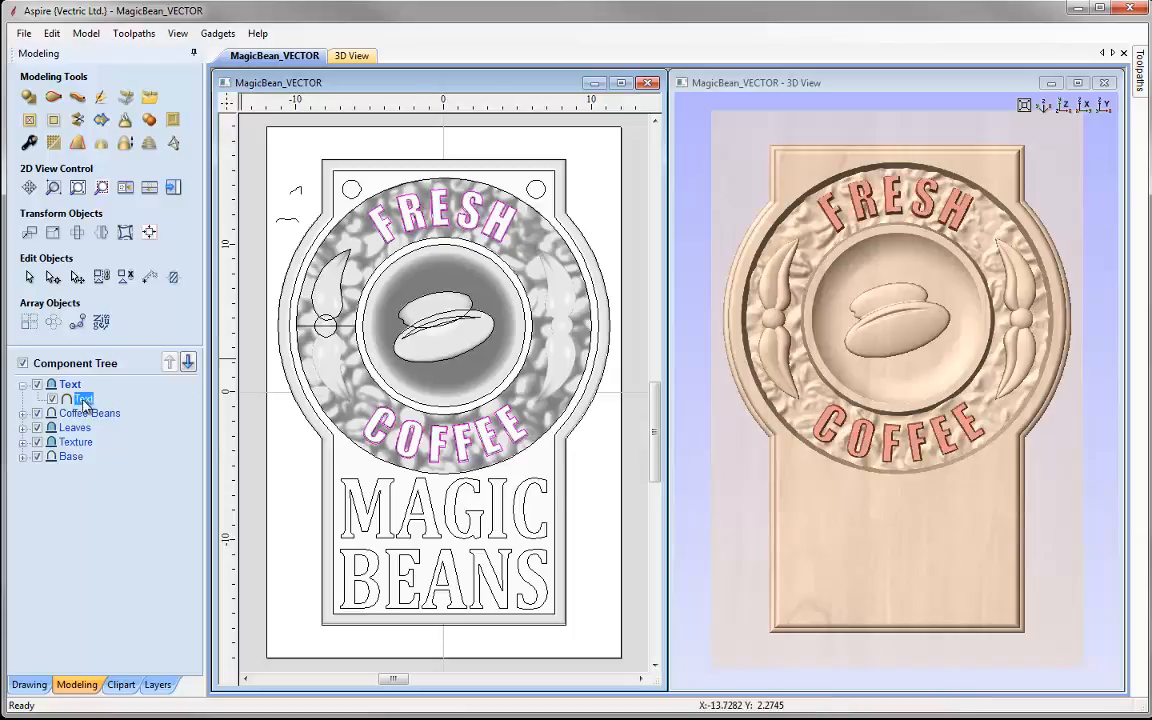
pyautogui.click(53, 142)
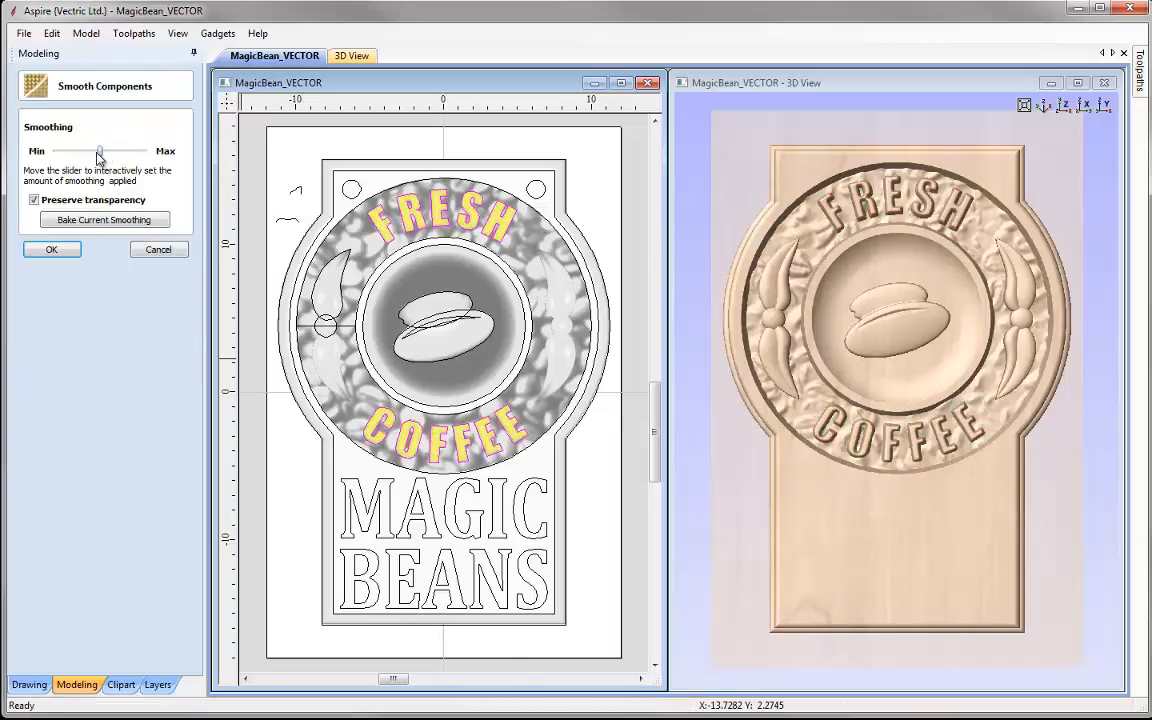
pyautogui.moveTo(98, 152); pyautogui.dragTo(74, 152)
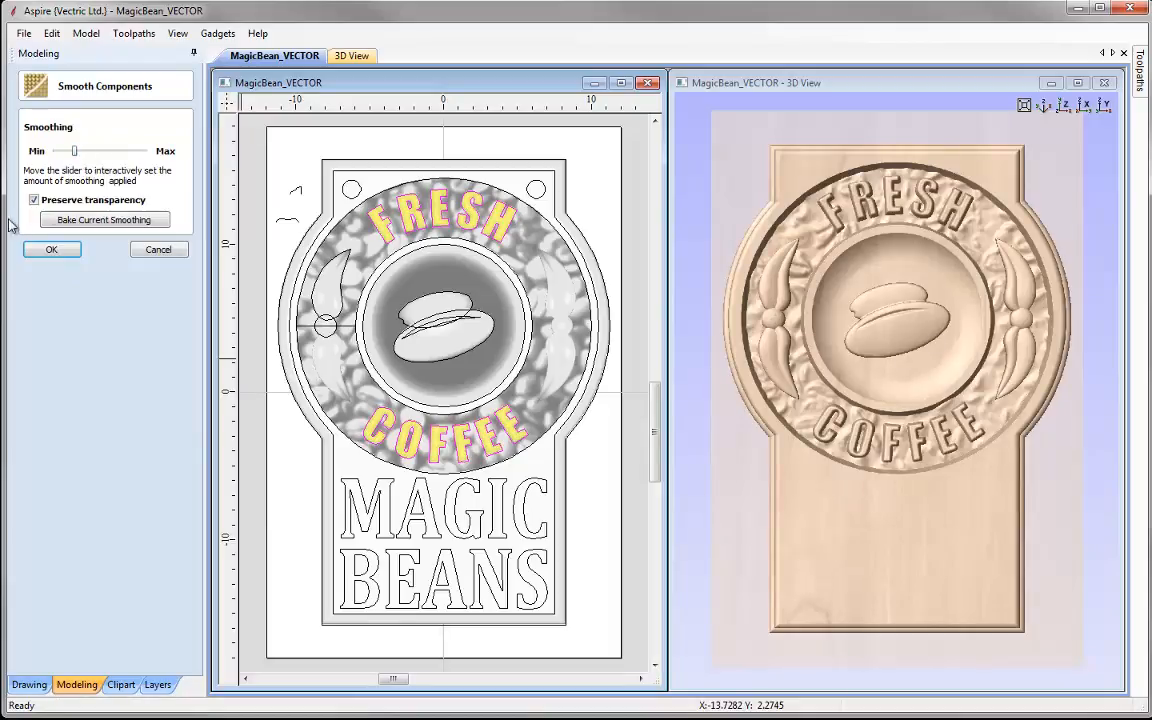
pyautogui.click(53, 250)
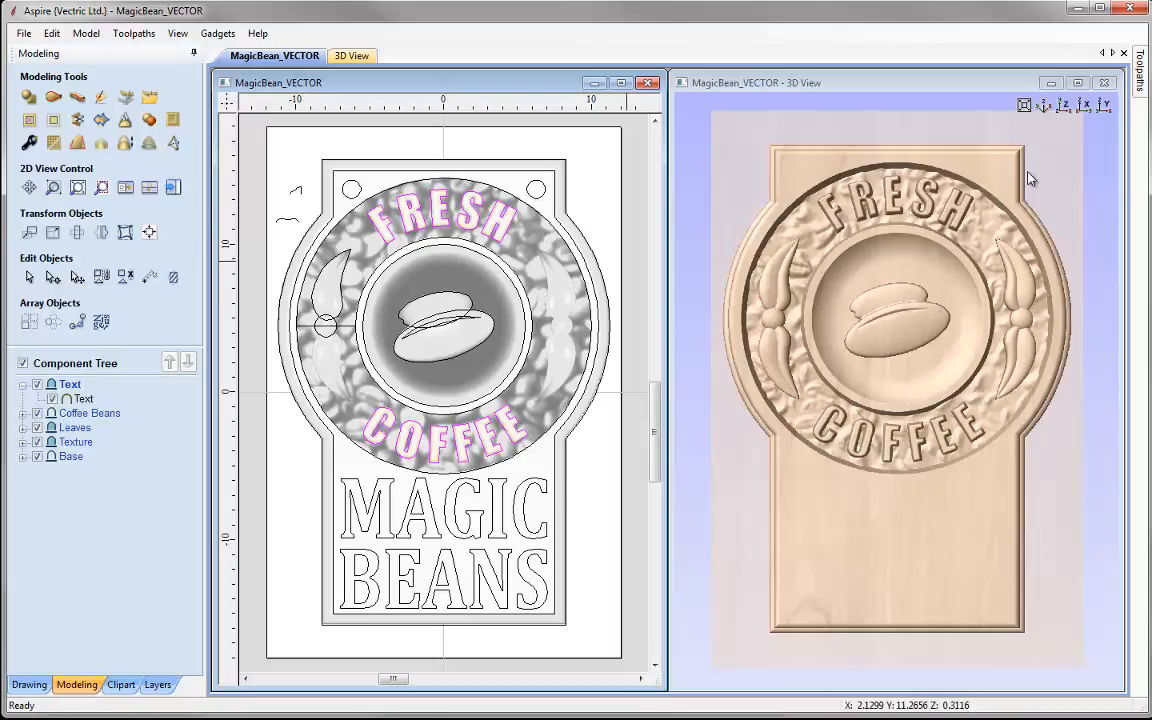
# Check the overall model height and inspect the lettered sign from an angle in an enlarged 3D view.
pyautogui.click(1077, 83)
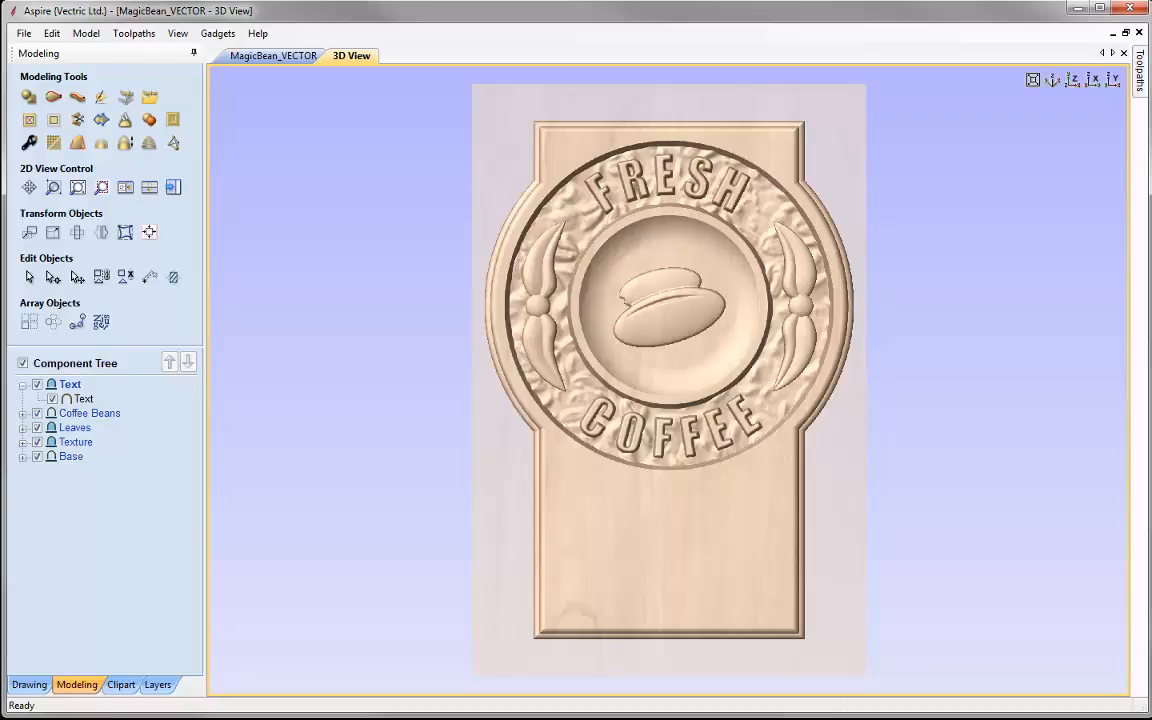
pyautogui.click(22, 384)
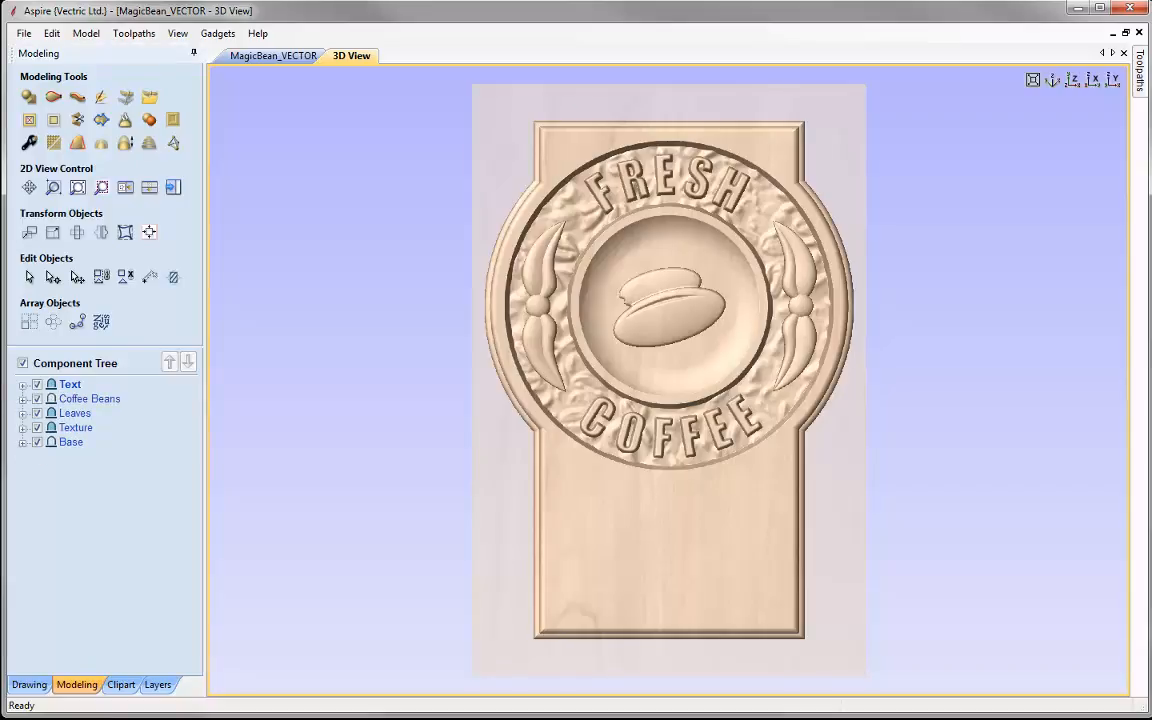
pyautogui.click(125, 144)
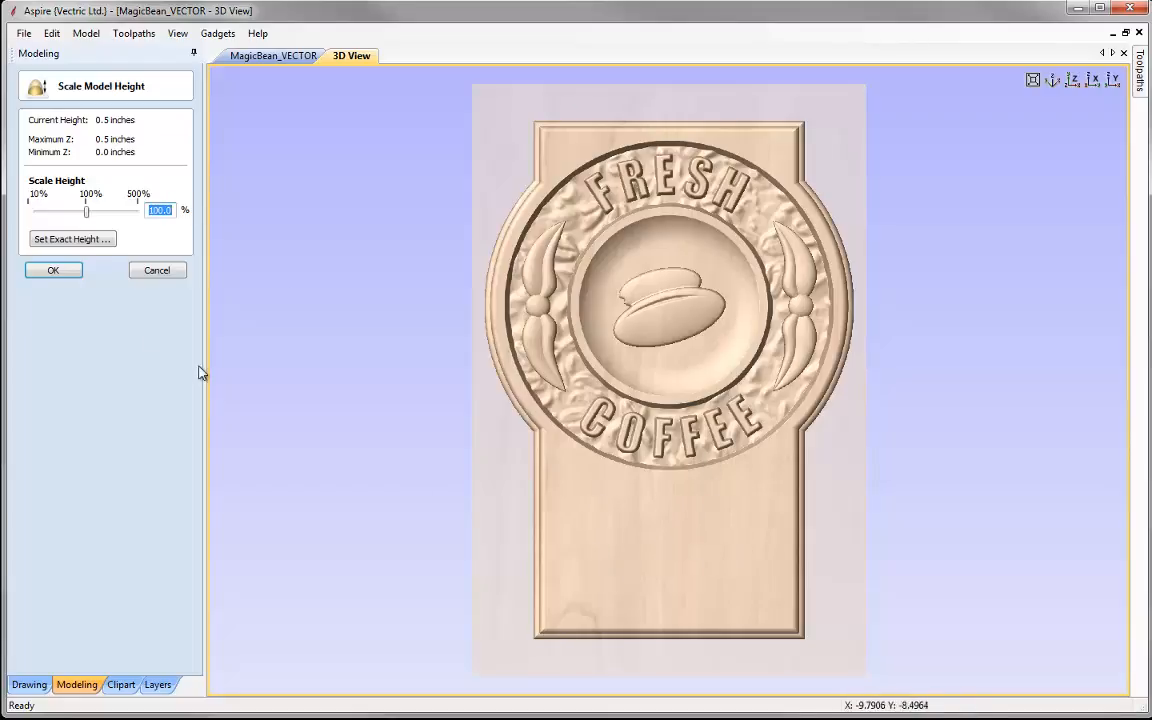
pyautogui.click(52, 272)
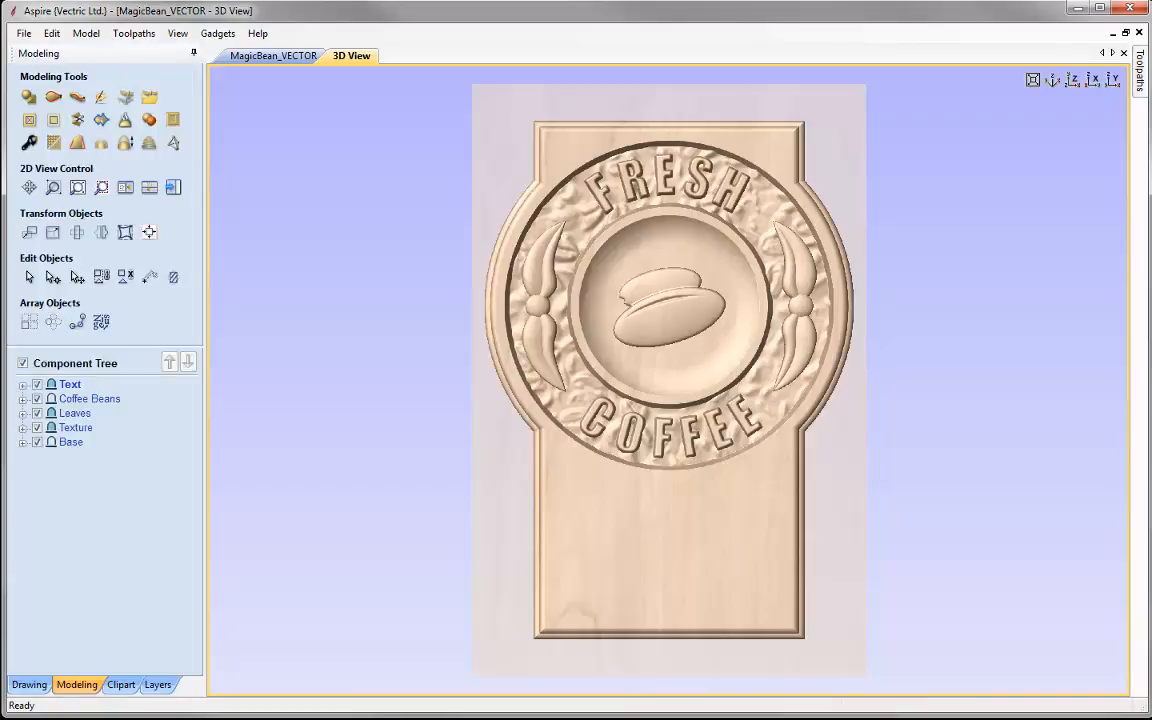
pyautogui.moveTo(487, 609); pyautogui.dragTo(514, 465)
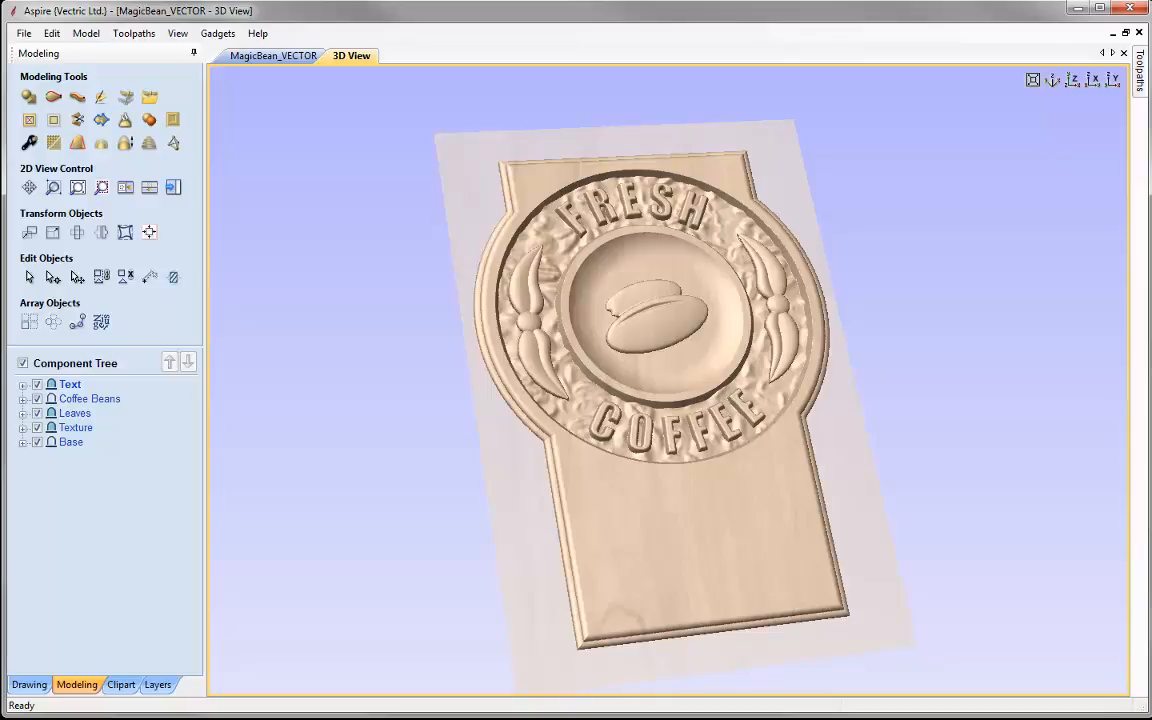
# Save the model as MagicBean_MODEL.crv3d in the MagicBeans_FILES folder, replacing the existing file.
pyautogui.click(24, 34)
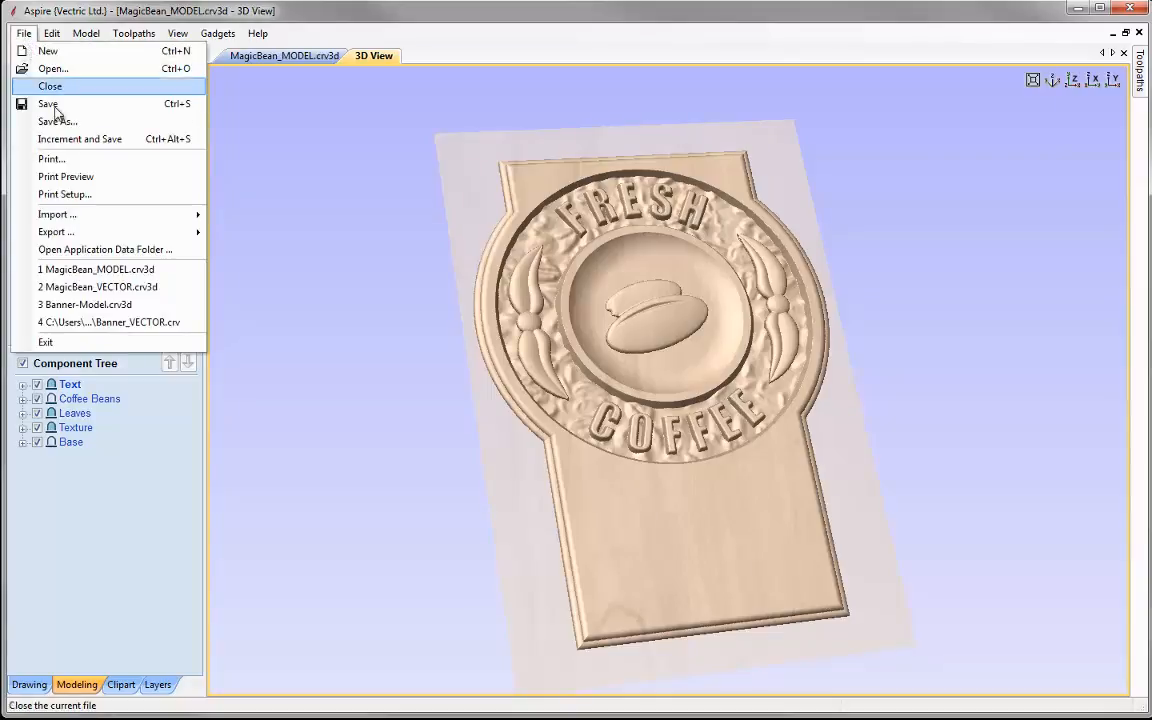
pyautogui.click(57, 121)
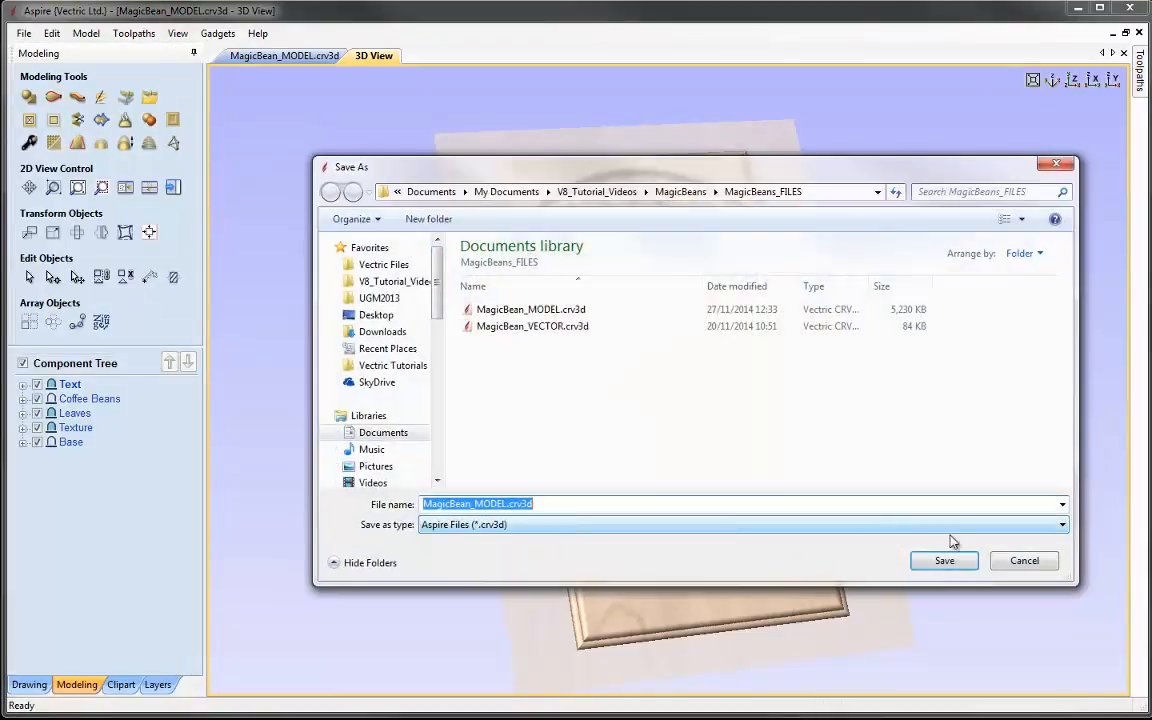
pyautogui.click(945, 560)
pyautogui.click(438, 301)
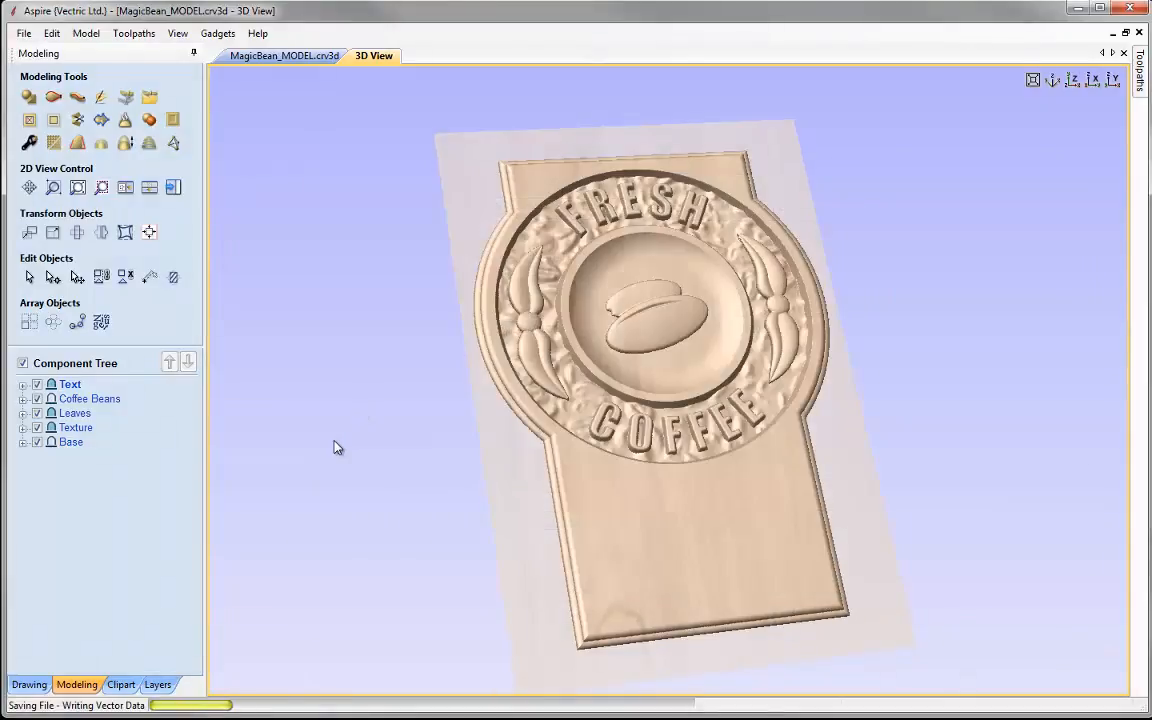